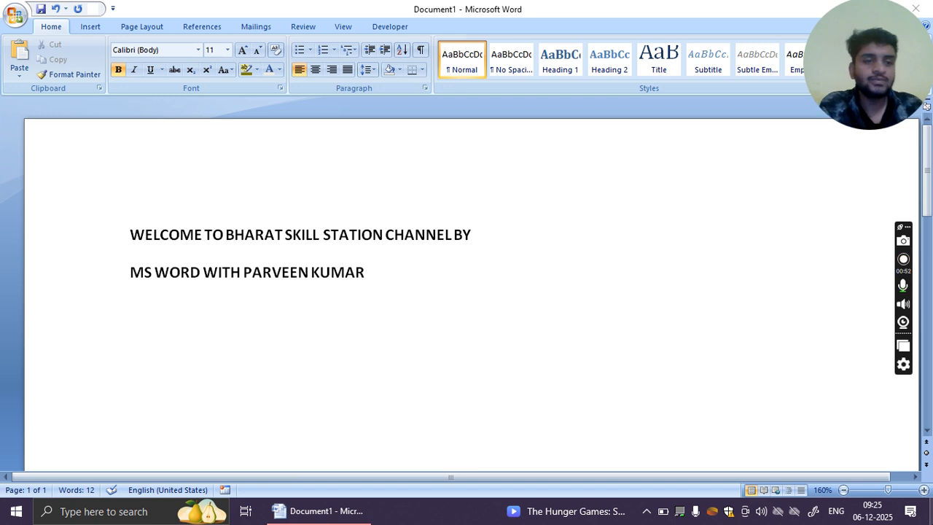
pyautogui.moveTo(855, 99); pyautogui.dragTo(871, 431)
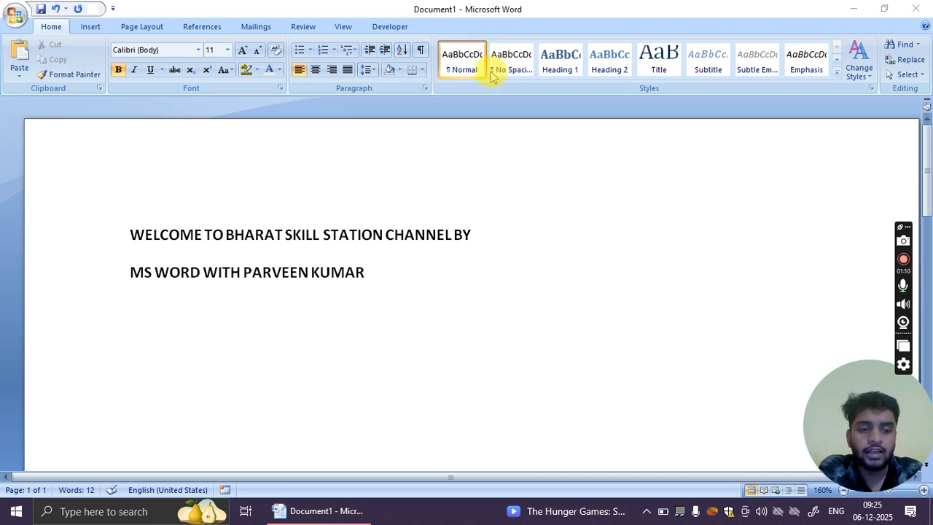
pyautogui.moveTo(858, 389); pyautogui.dragTo(857, 94)
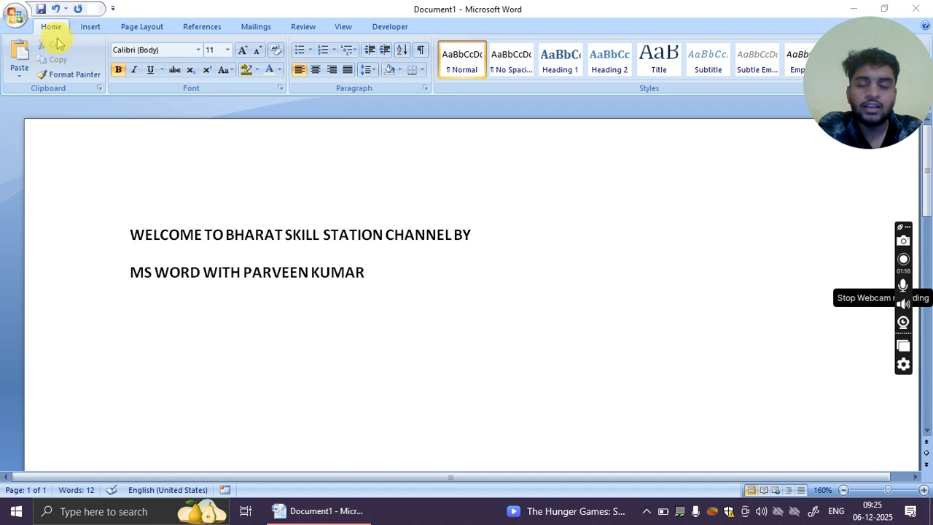
# Open the document in Print Preview and enlarge the page to 100% to check its layout.
pyautogui.click(16, 14)
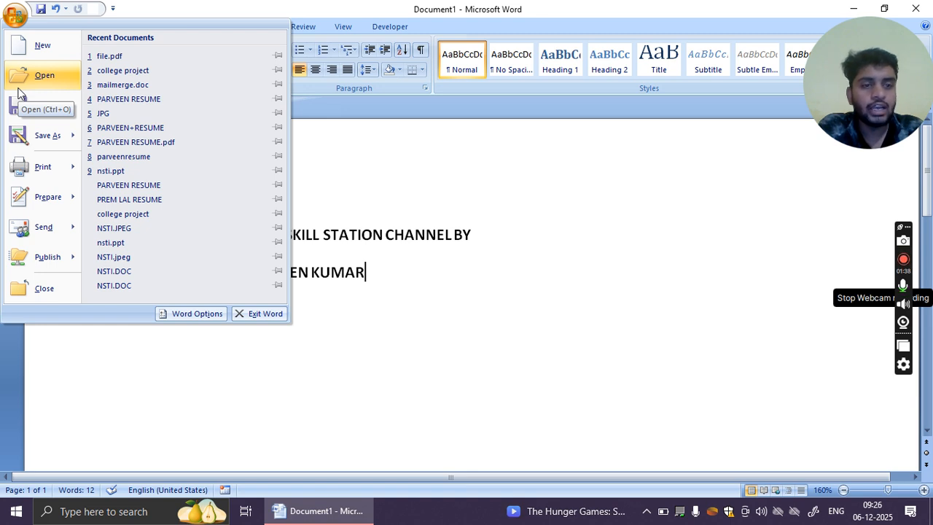
pyautogui.click(54, 79)
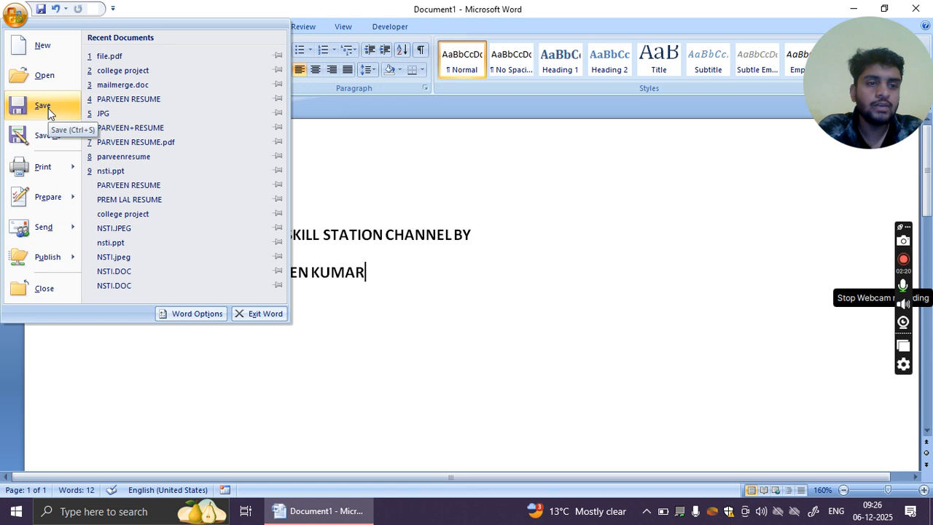
pyautogui.moveTo(52, 137)
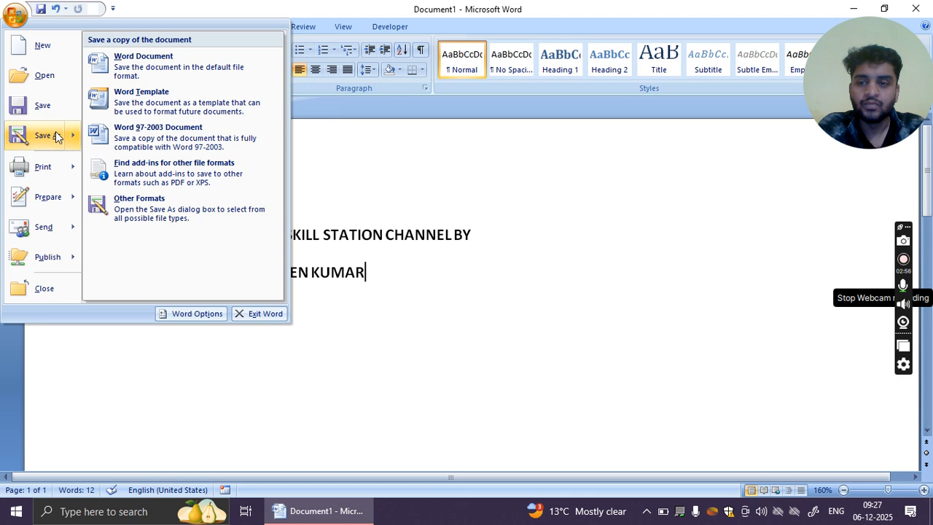
pyautogui.moveTo(52, 169)
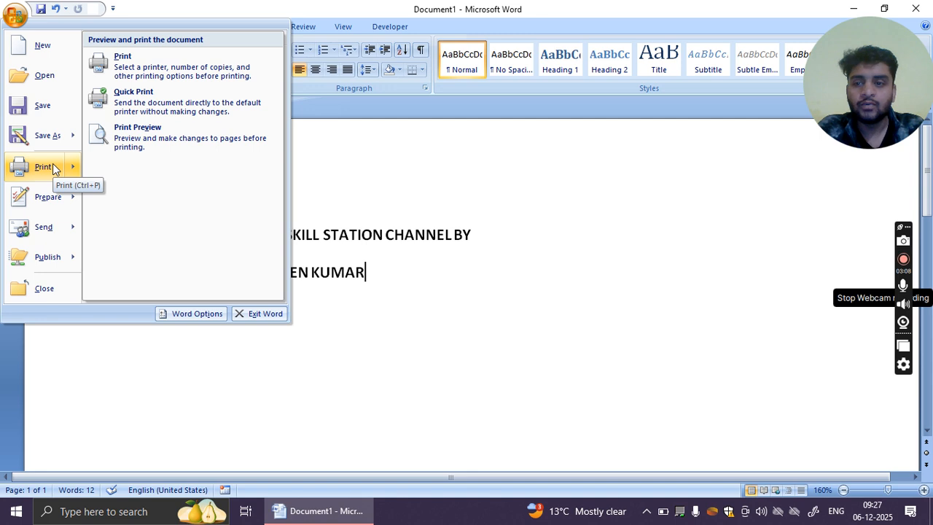
pyautogui.click(148, 148)
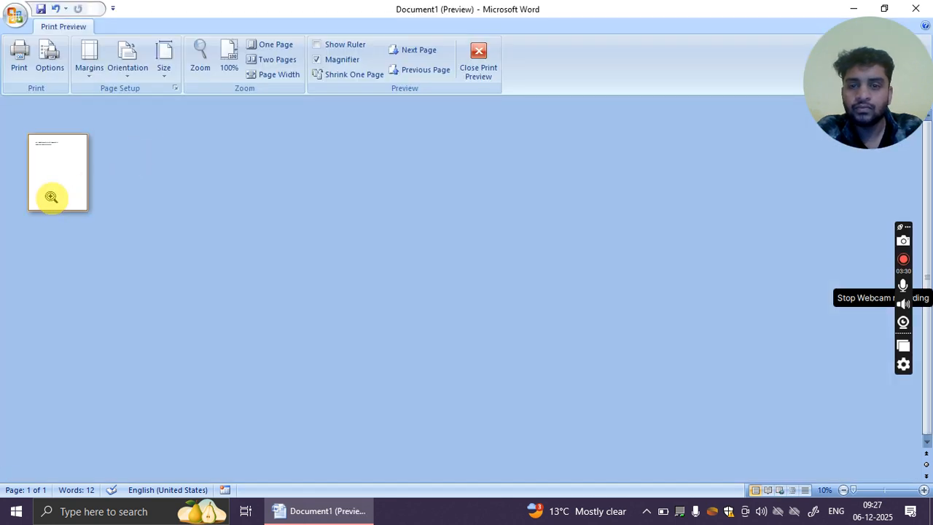
pyautogui.click(51, 195)
pyautogui.click(477, 228)
pyautogui.click(485, 236)
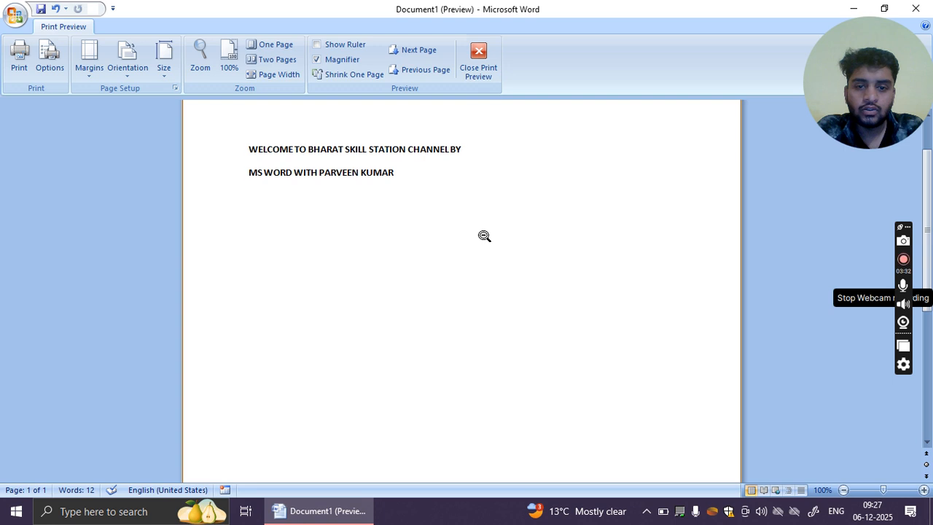
pyautogui.click(485, 236)
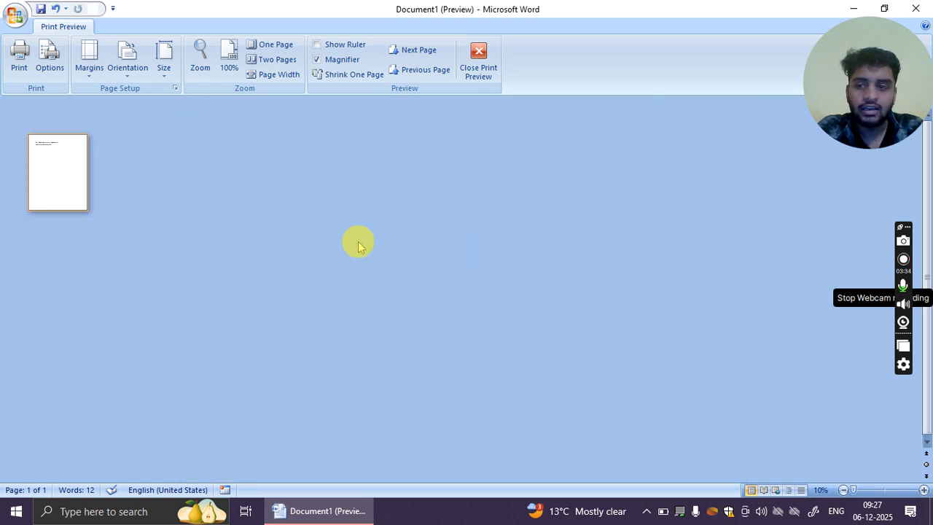
pyautogui.click(66, 202)
pyautogui.scroll(5, 563, 338)
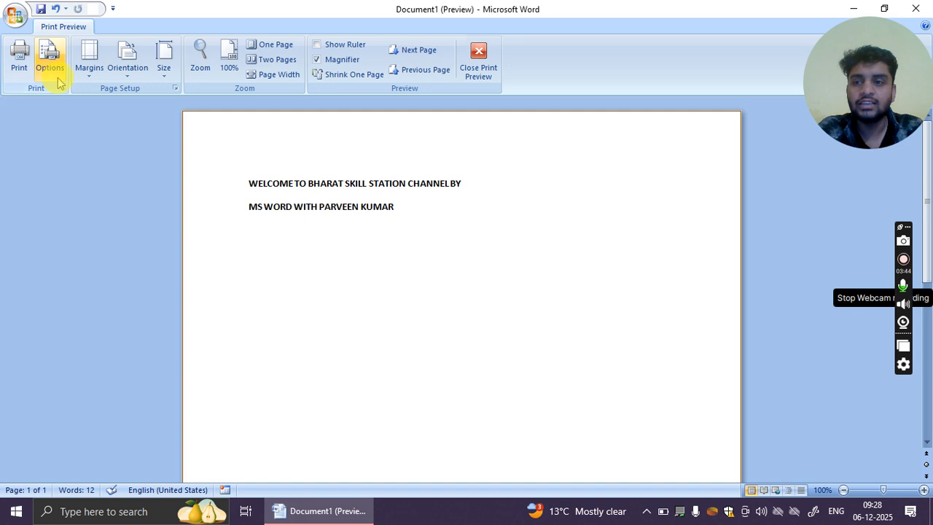
# Change the page orientation to Landscape in the print preview.
pyautogui.click(84, 75)
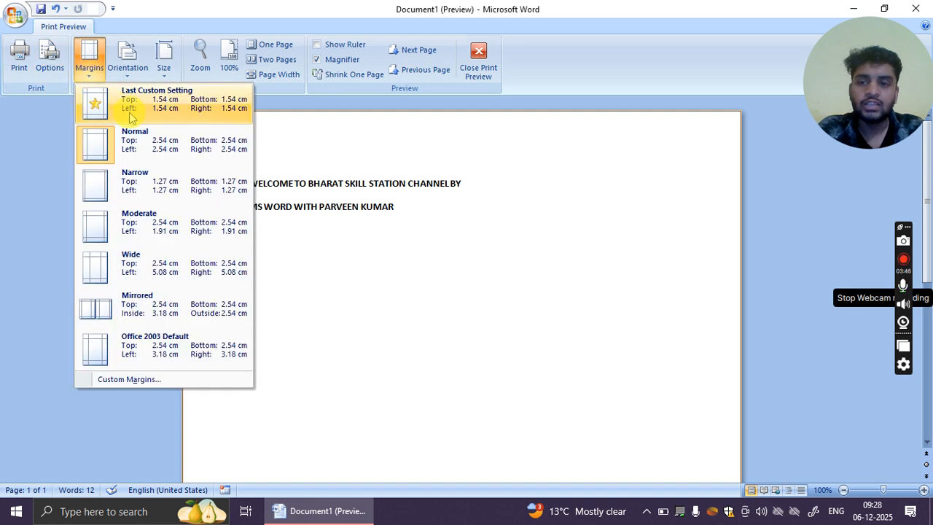
pyautogui.click(139, 76)
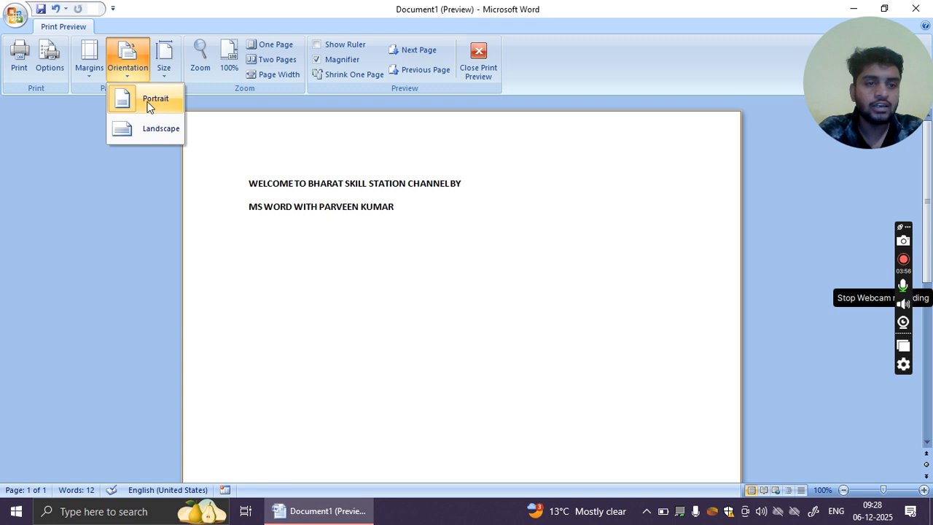
pyautogui.click(153, 129)
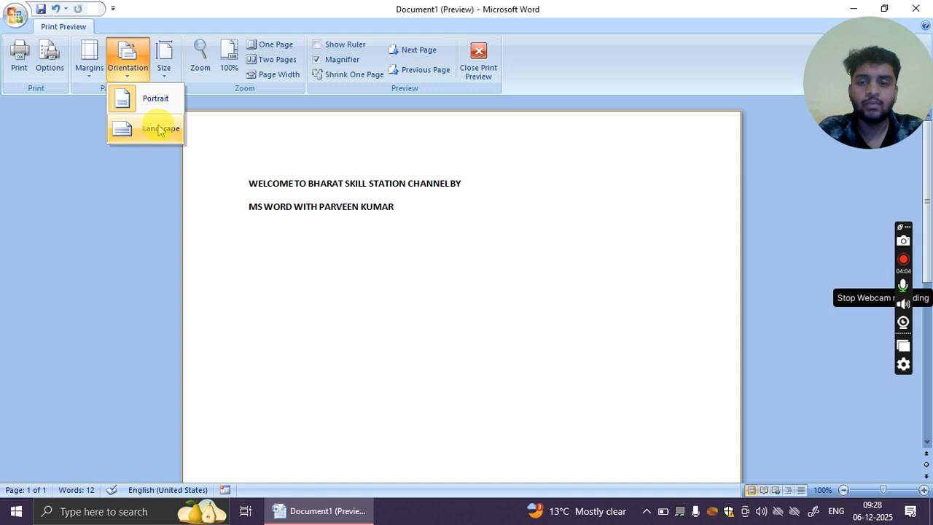
pyautogui.click(158, 129)
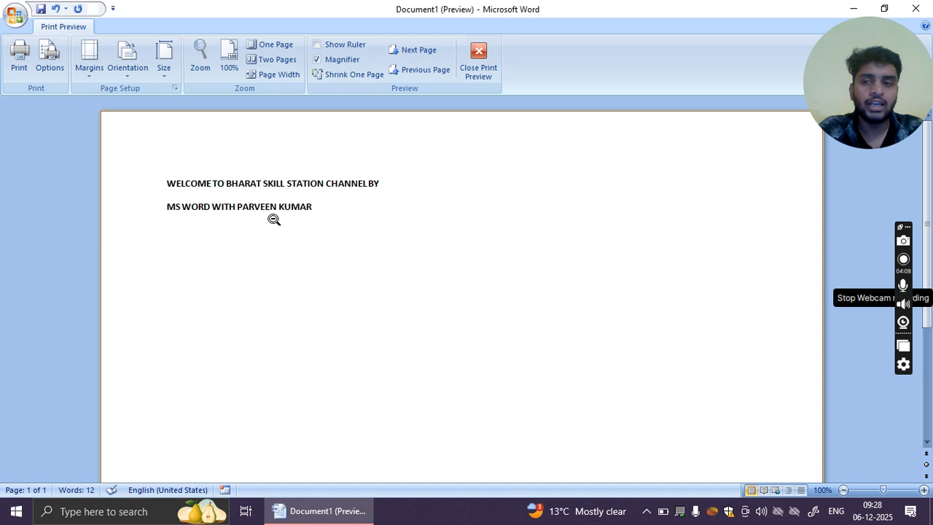
# Set the page orientation back to Portrait and close the print preview.
pyautogui.click(127, 70)
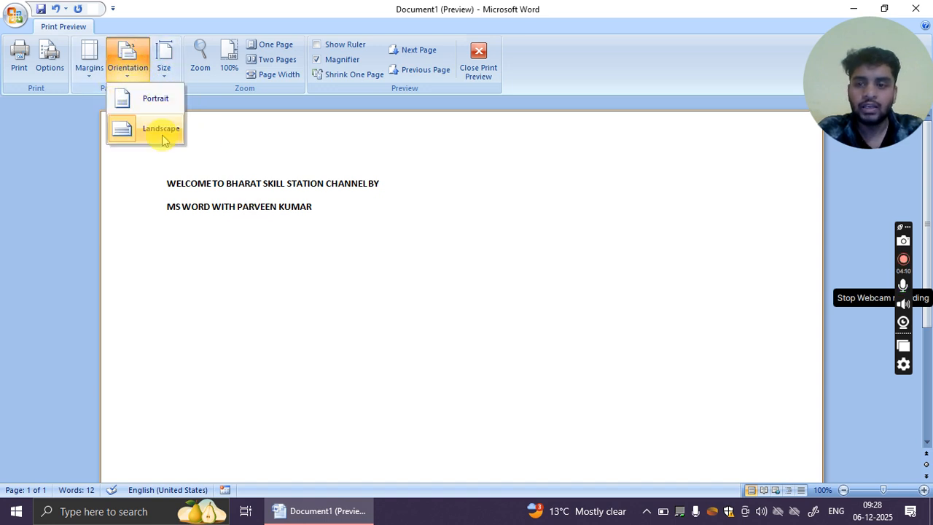
pyautogui.click(165, 99)
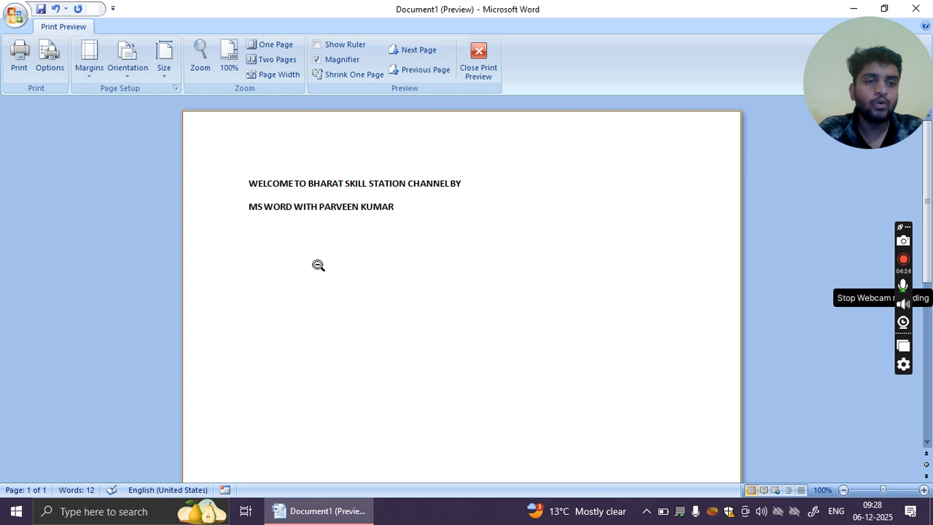
pyautogui.click(479, 63)
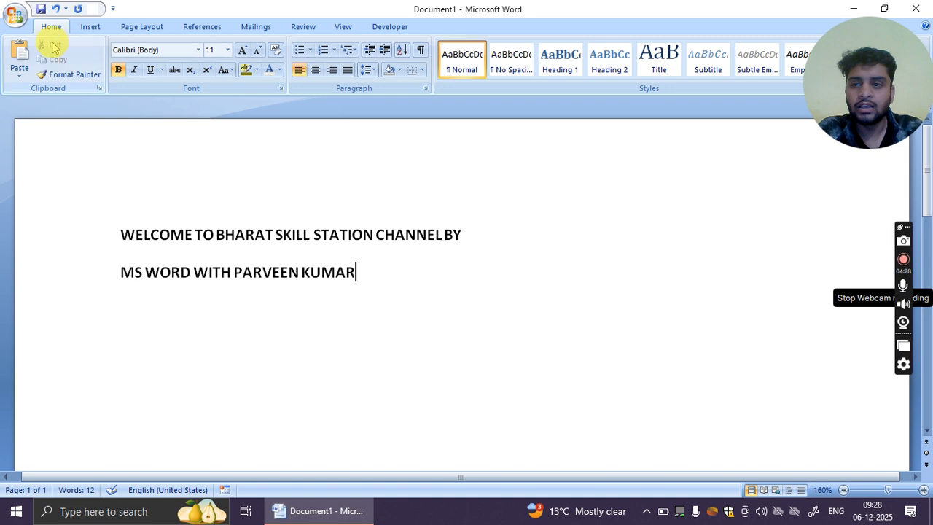
# Examine the Prepare, Print, Send and Publish commands available for the document.
pyautogui.click(6, 13)
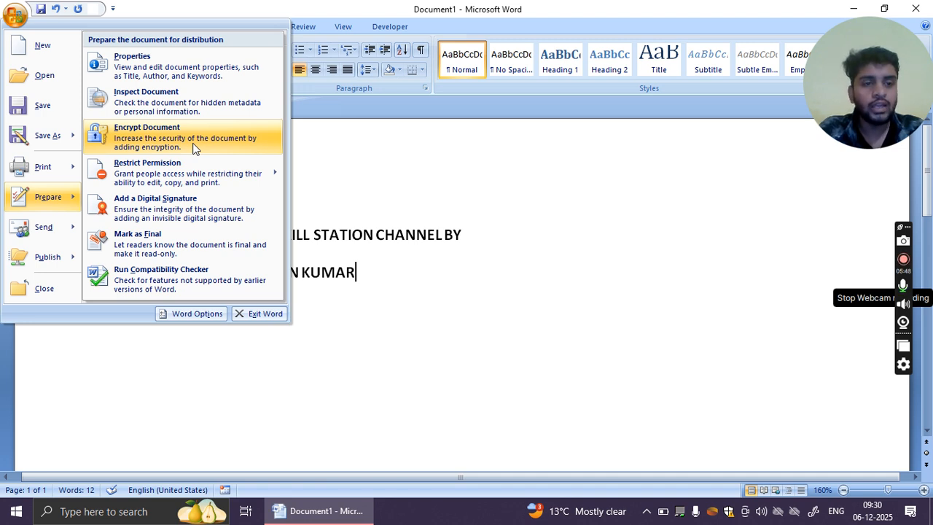
pyautogui.moveTo(194, 171)
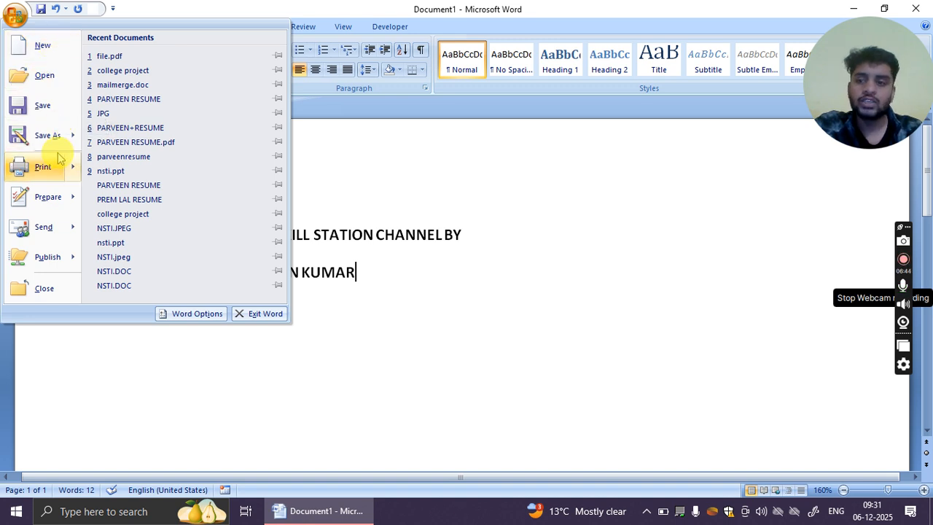
pyautogui.moveTo(59, 167)
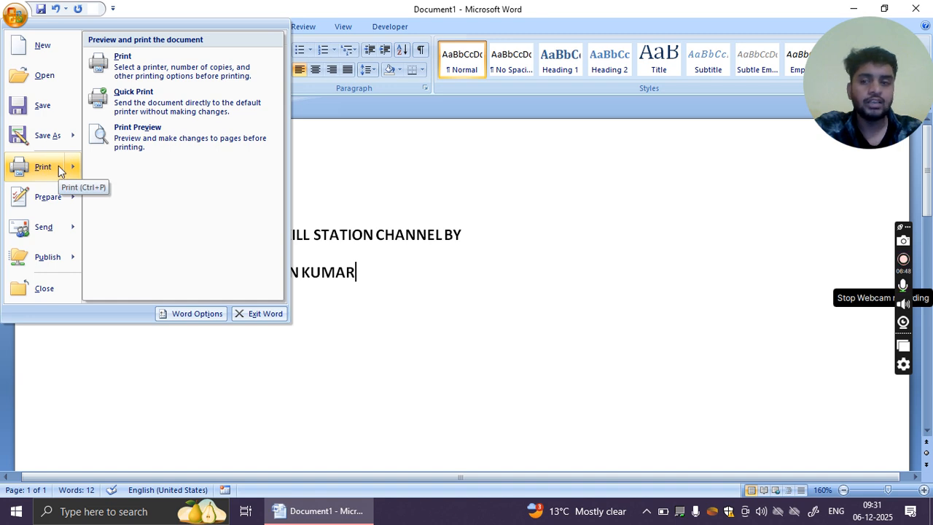
pyautogui.moveTo(61, 192)
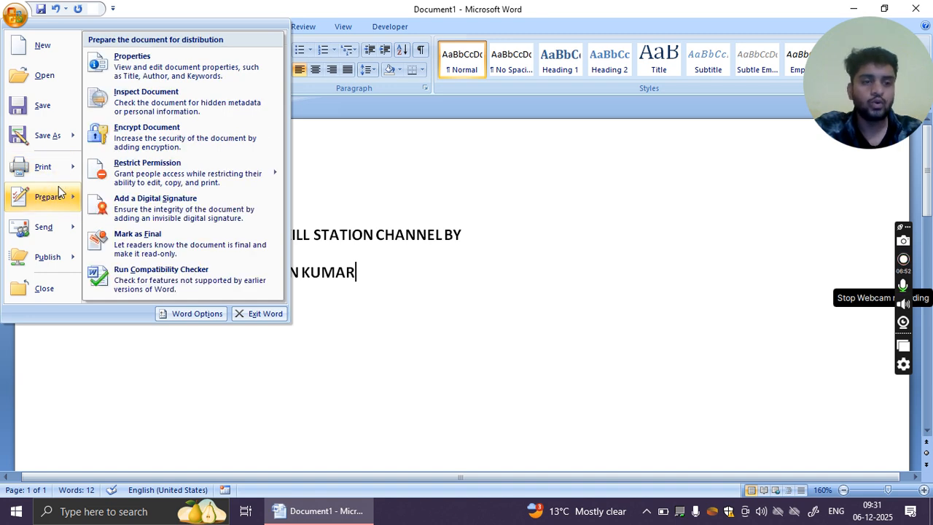
pyautogui.moveTo(58, 226)
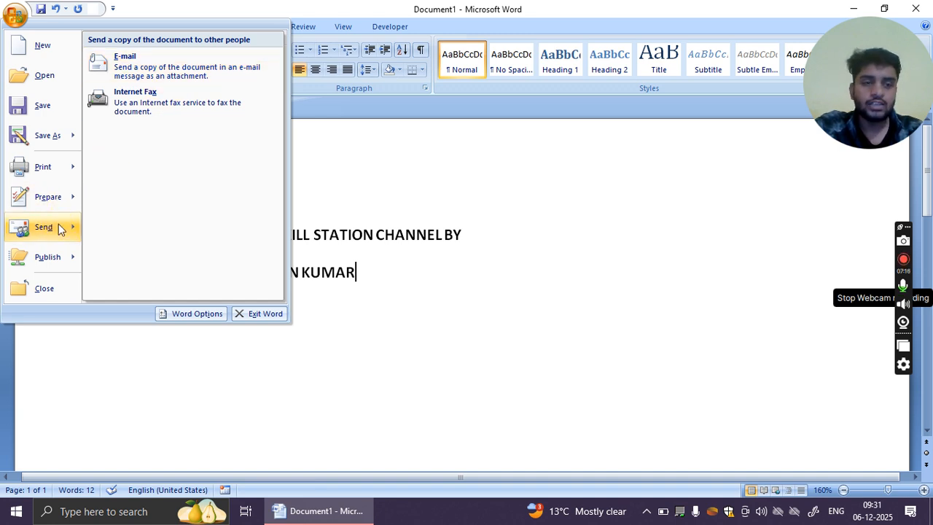
pyautogui.moveTo(60, 258)
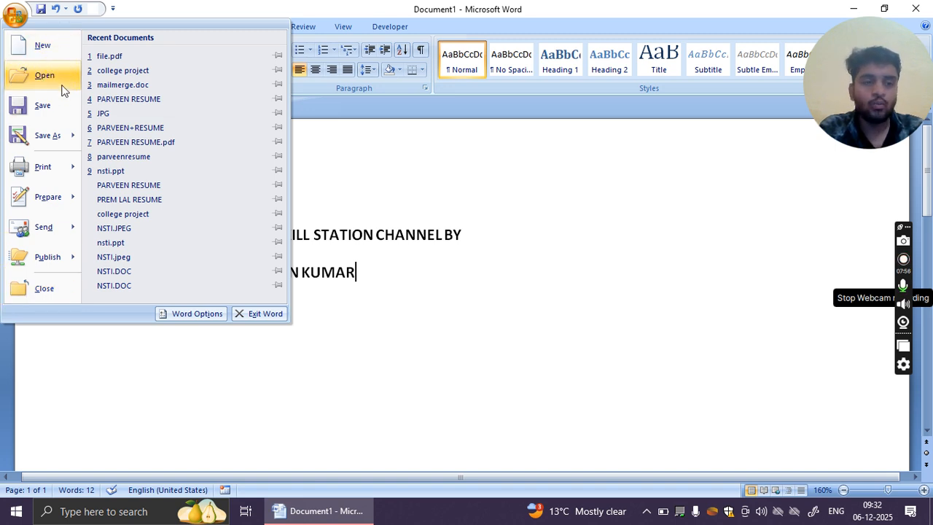
pyautogui.moveTo(67, 138)
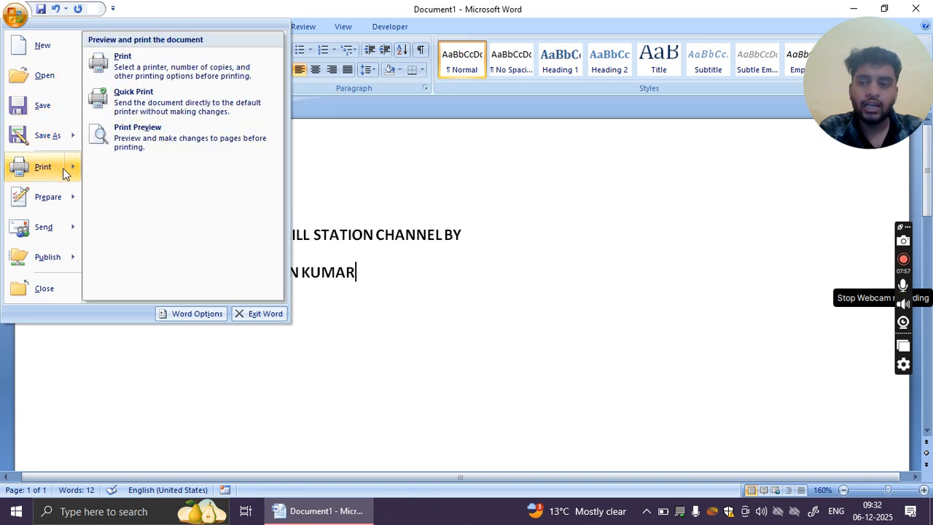
pyautogui.moveTo(58, 206)
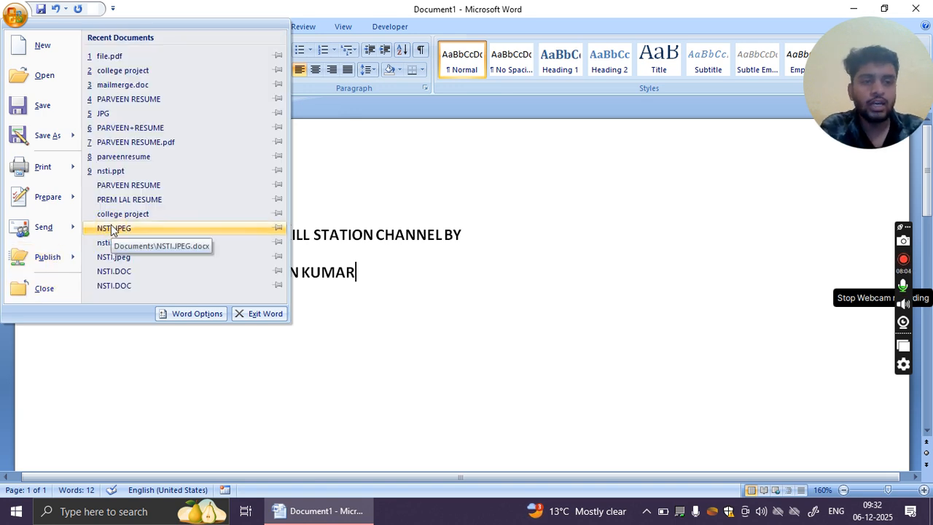
# Exit Word without saving the changes to Document1.
pyautogui.click(257, 314)
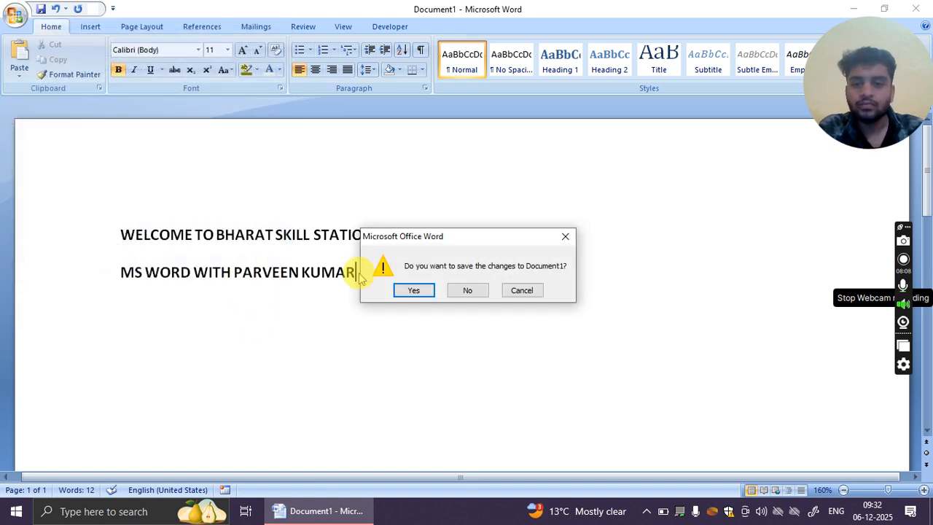
pyautogui.click(468, 290)
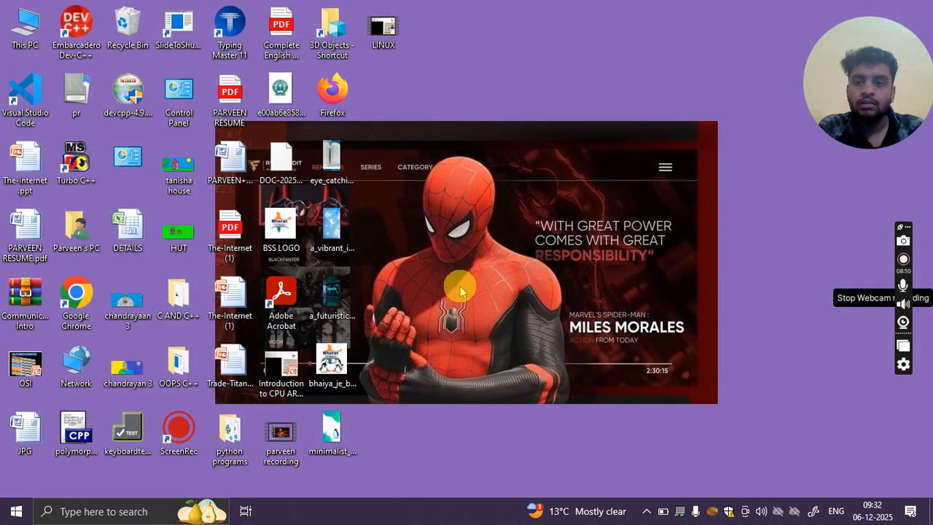
# Search Windows for "MS WORD" and try to launch Microsoft Office Word 2007 from the results.
pyautogui.click(63, 513)
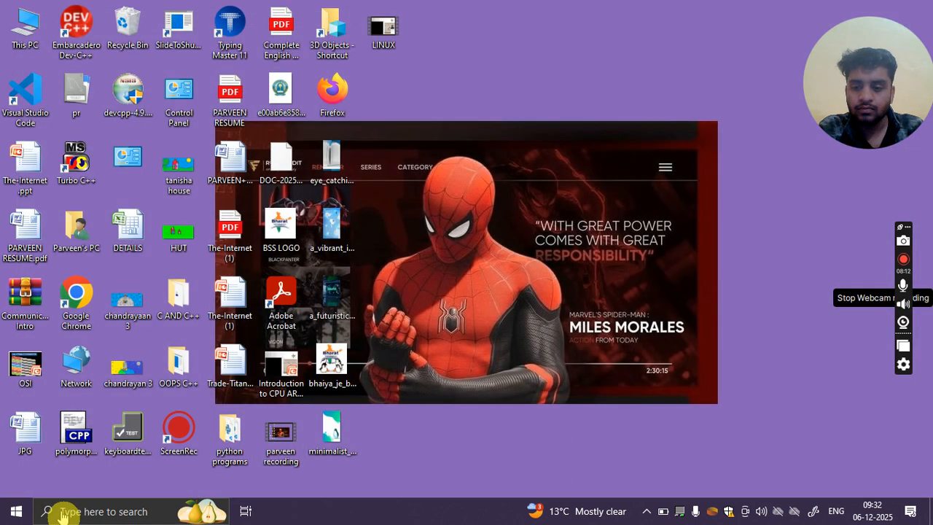
pyautogui.write('MS')
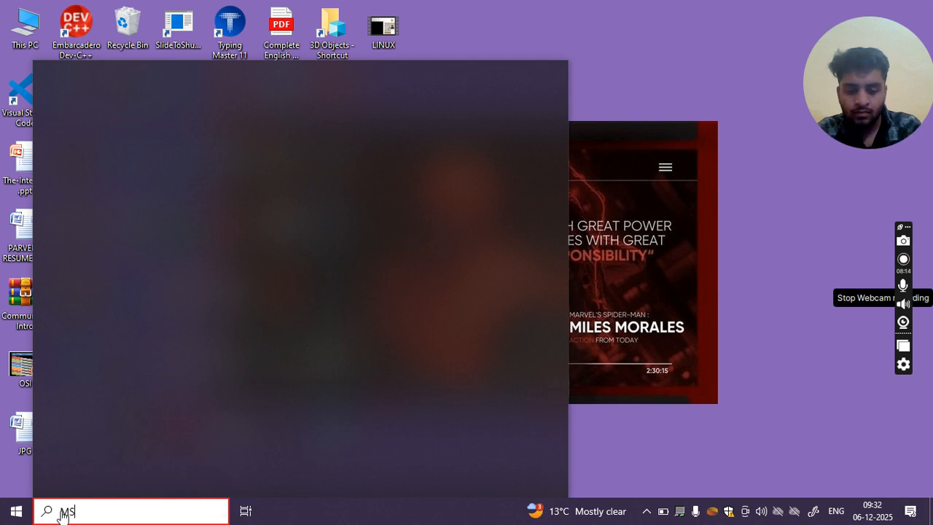
pyautogui.write(' QWORD')
pyautogui.press('BackSpace')
pyautogui.press('BackSpace')
pyautogui.press('BackSpace')
pyautogui.press('BackSpace')
pyautogui.press('BackSpace')
pyautogui.write('WP')
pyautogui.press('BackSpace')
pyautogui.write('ORD')
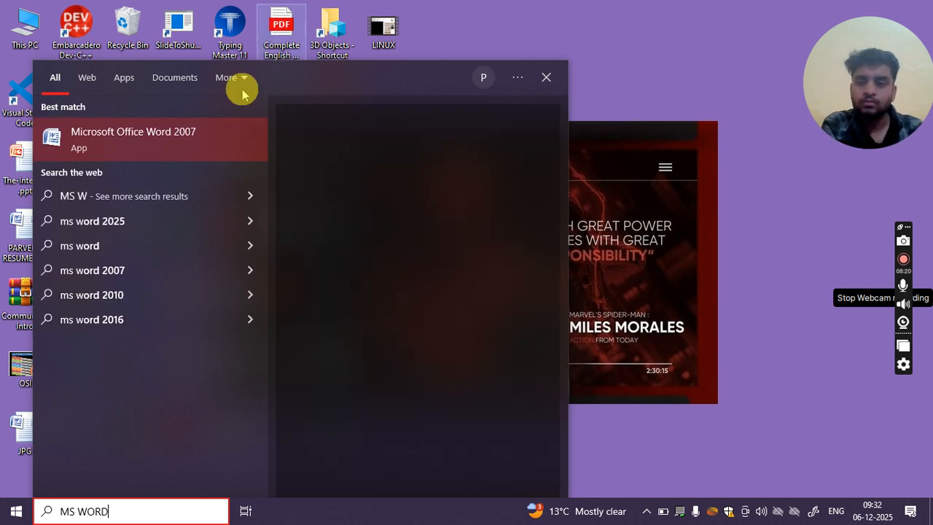
pyautogui.click(210, 142)
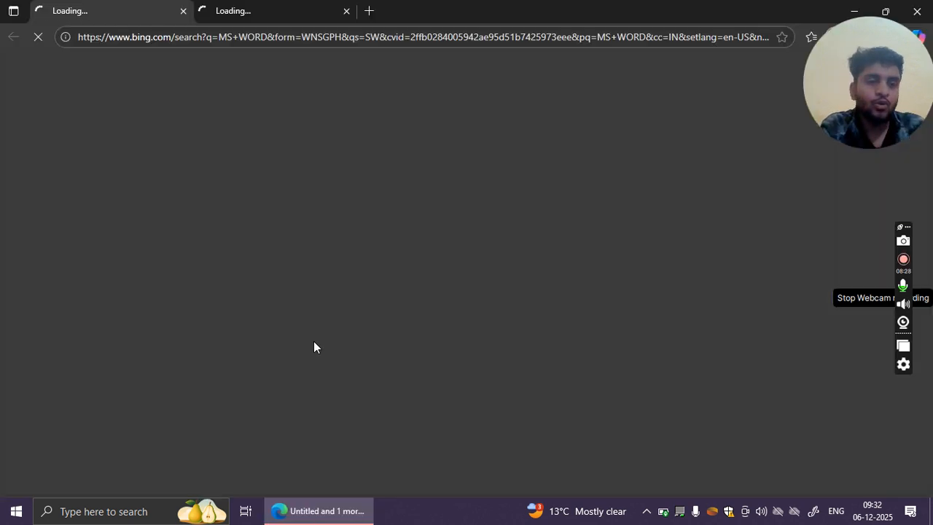
pyautogui.click(133, 512)
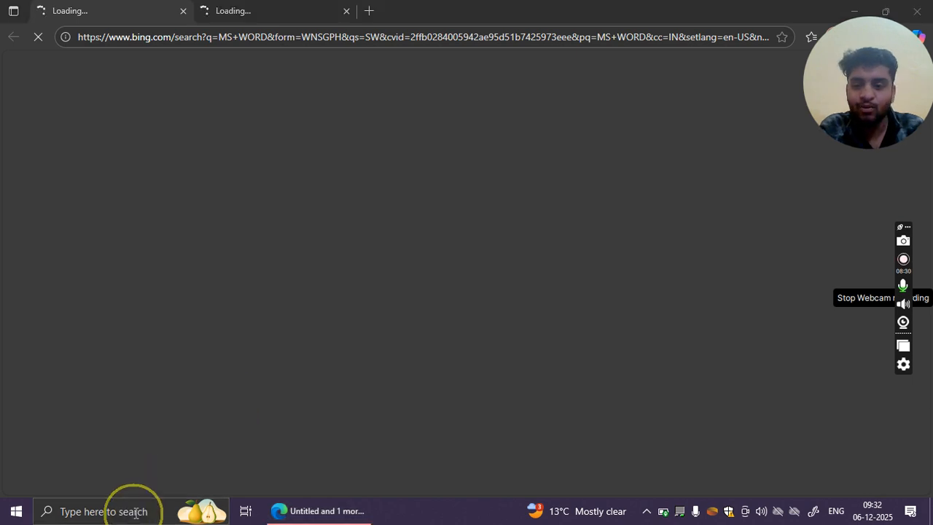
pyautogui.write('MS')
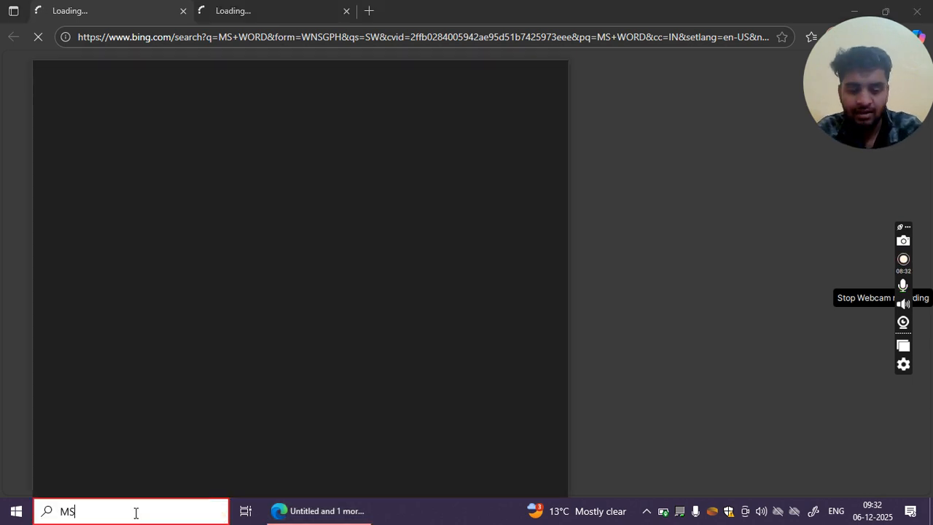
pyautogui.write(' WORD')
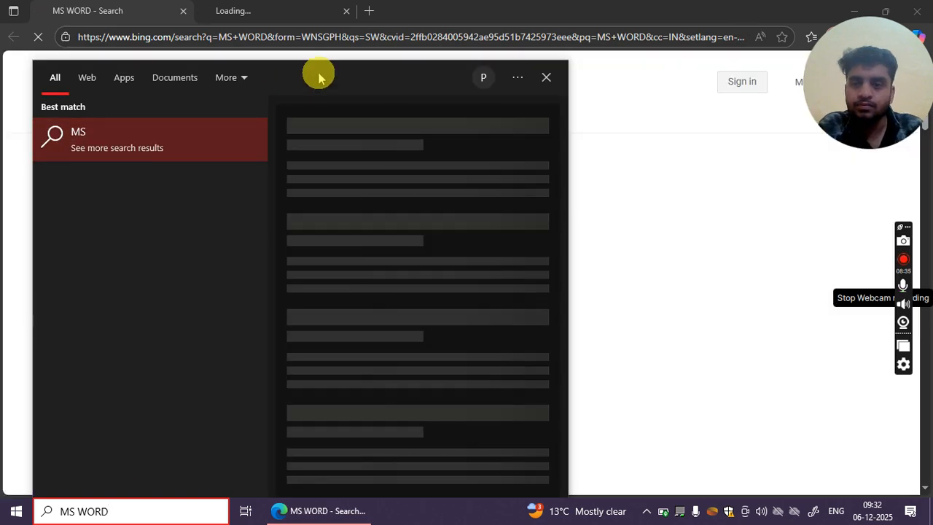
# Close both browser tabs, and launch Microsoft Office Word 2007 by searching Windows for "WORD".
pyautogui.click(345, 11)
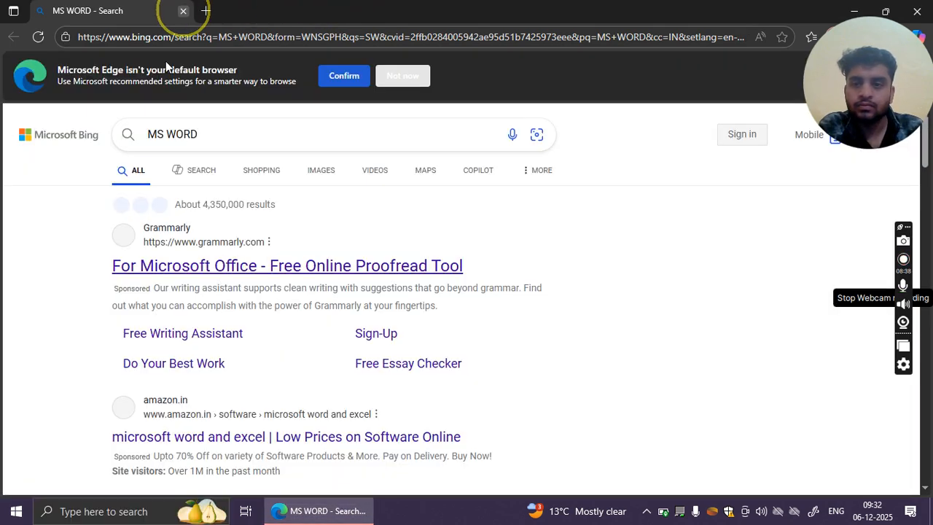
pyautogui.click(184, 11)
pyautogui.click(136, 510)
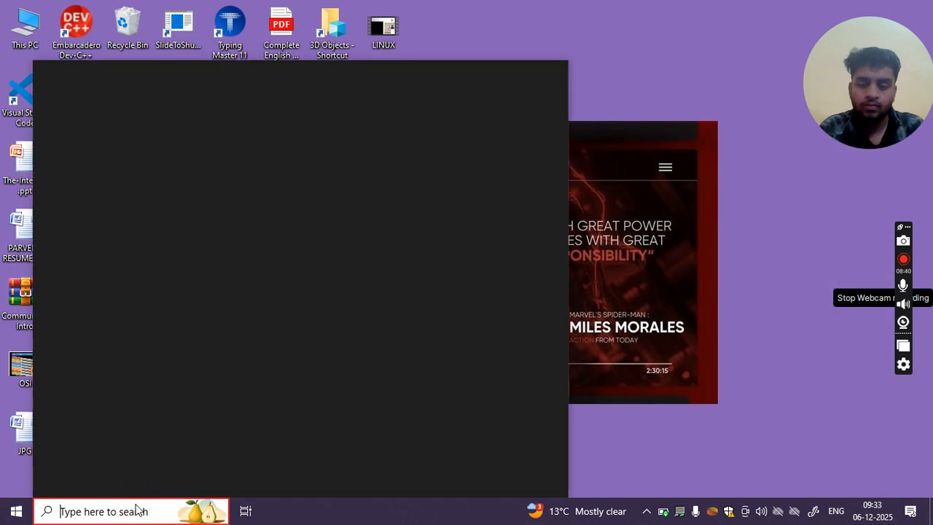
pyautogui.write('W')
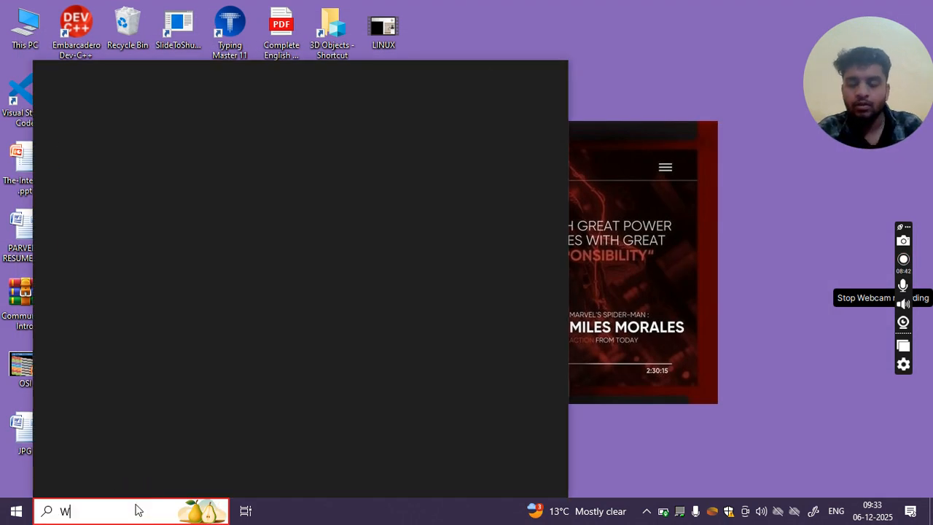
pyautogui.write('ORD')
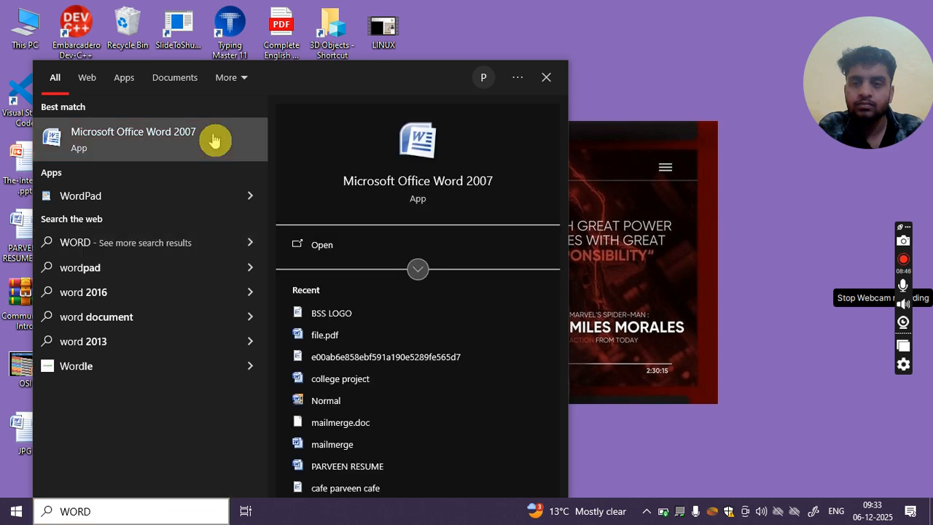
pyautogui.click(213, 141)
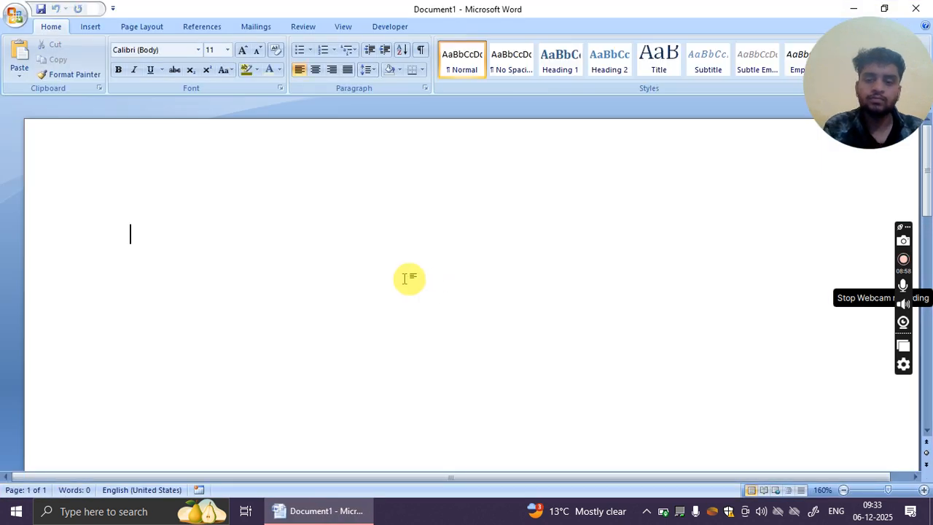
# Write "WELCOME TO BHARAT SKILL STATION" as the first line of the blank document and start a new paragraph.
pyautogui.write('WELCOME ')
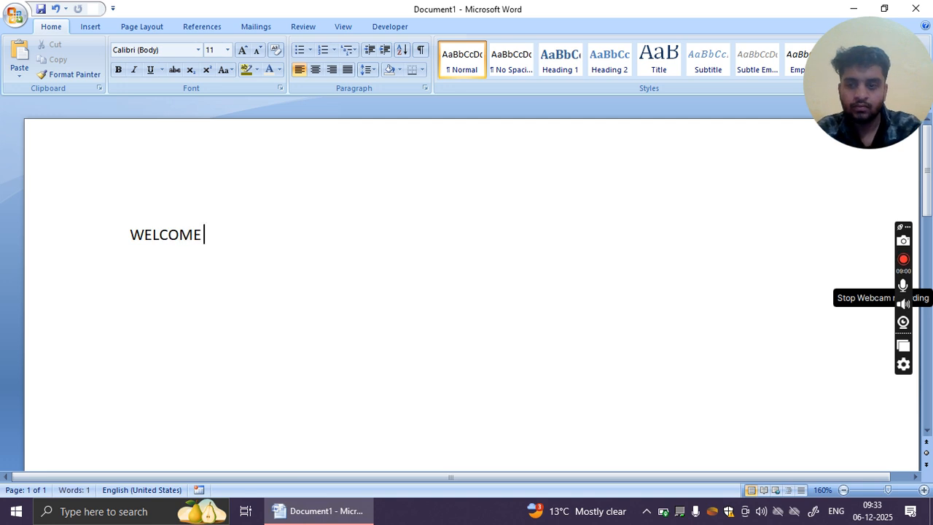
pyautogui.write('TO BHARAT')
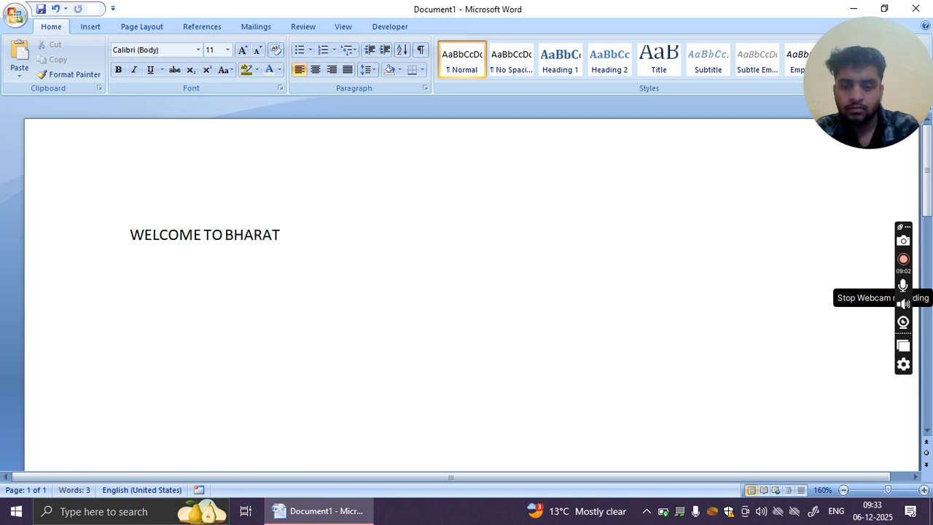
pyautogui.write(' SKILL STATION')
pyautogui.press('Return')
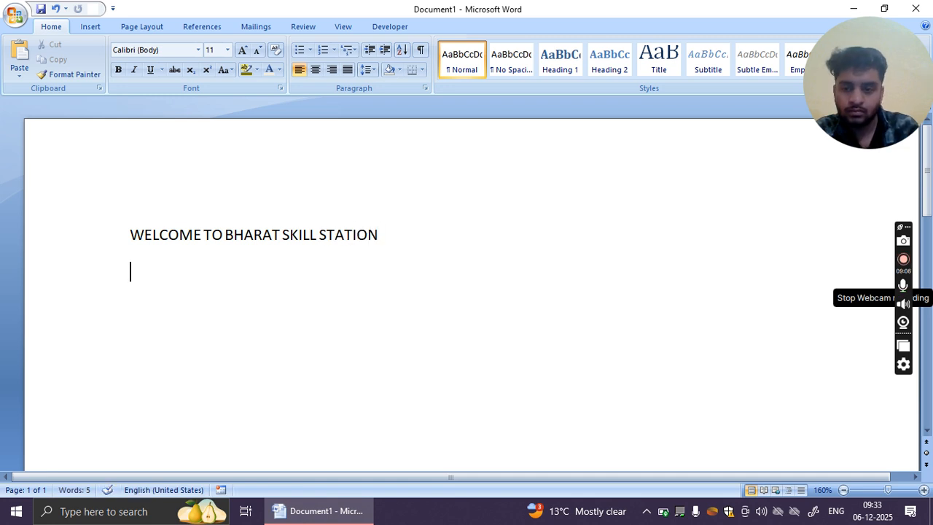
# Write "MS WORD WITH" followed by the instructor's full name as the second line.
pyautogui.write('MS WRO')
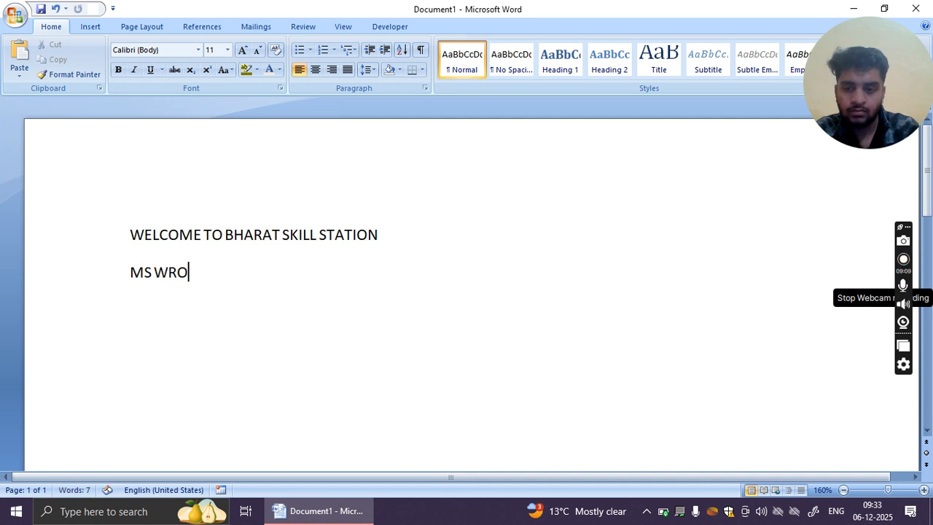
pyautogui.press('BackSpace')
pyautogui.press('BackSpace')
pyautogui.write('ORD WITH')
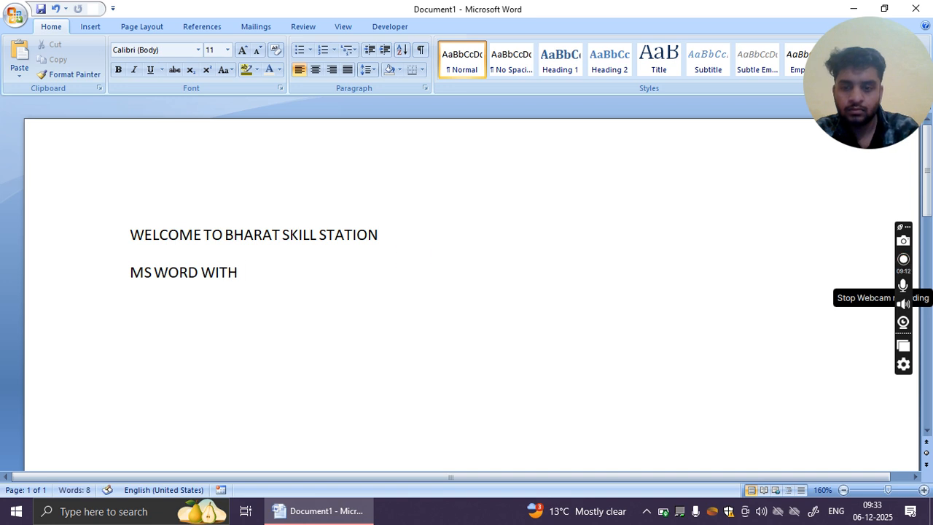
pyautogui.write(' PARVEEN KUMAR')
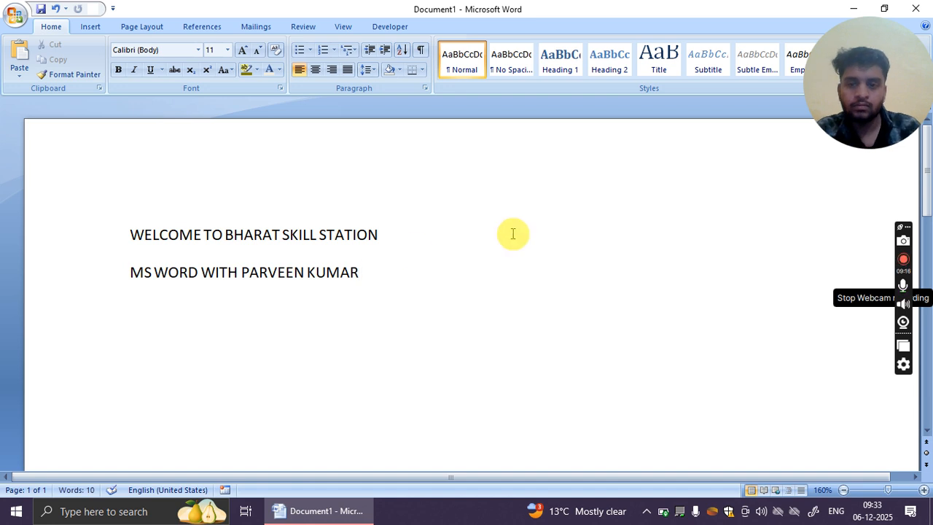
# Append the word "CHANNEL" to the end of the first line and return to the end of the second line.
pyautogui.click(422, 241)
pyautogui.write('CHANNEL')
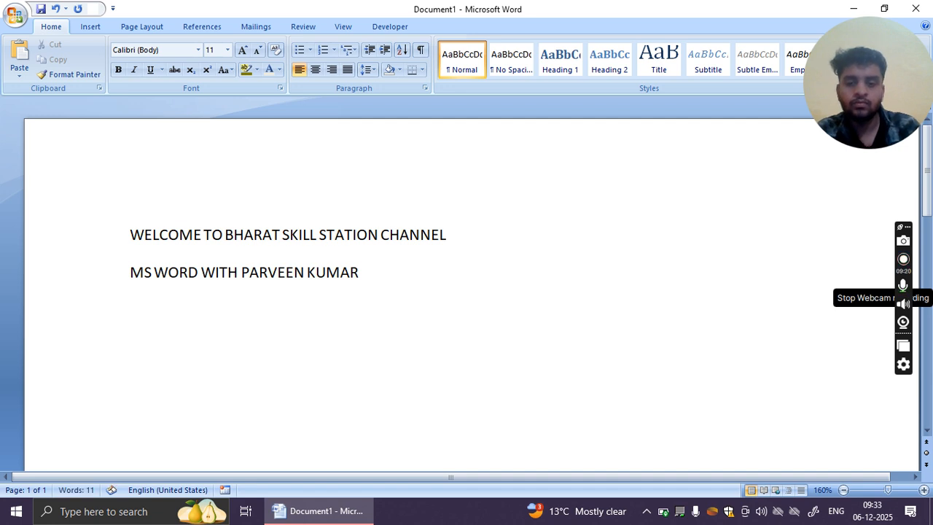
pyautogui.click(413, 278)
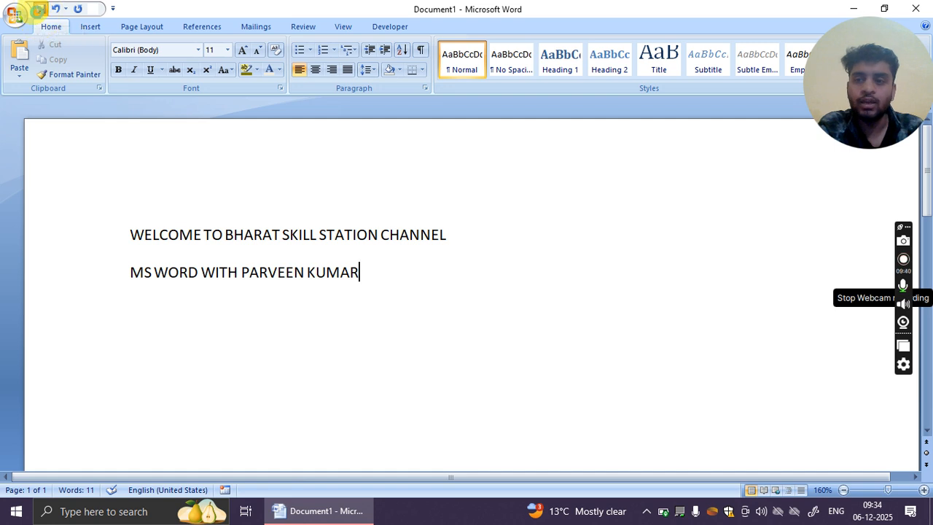
# Save the document to the Desktop as a Word Document named "WELCOME TO BHARAT SKILL STATION CHANNEL".
pyautogui.click(40, 10)
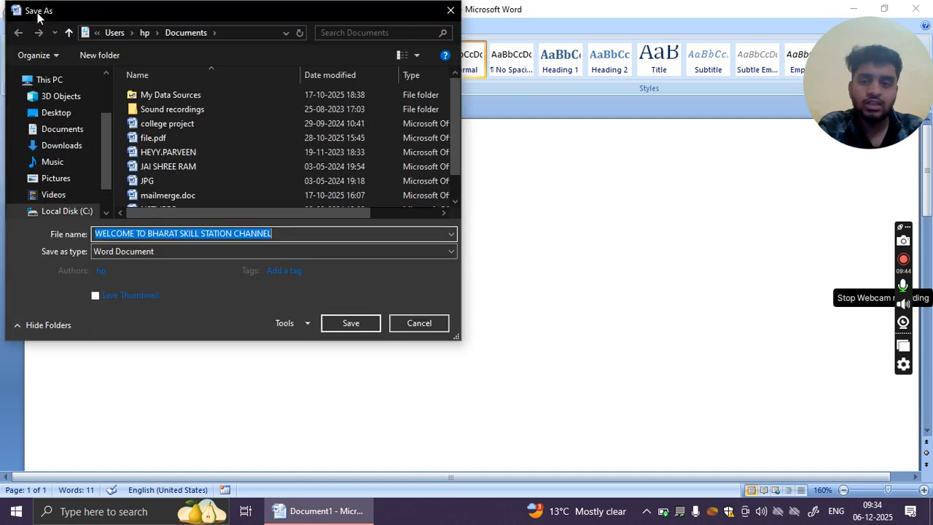
pyautogui.click(298, 232)
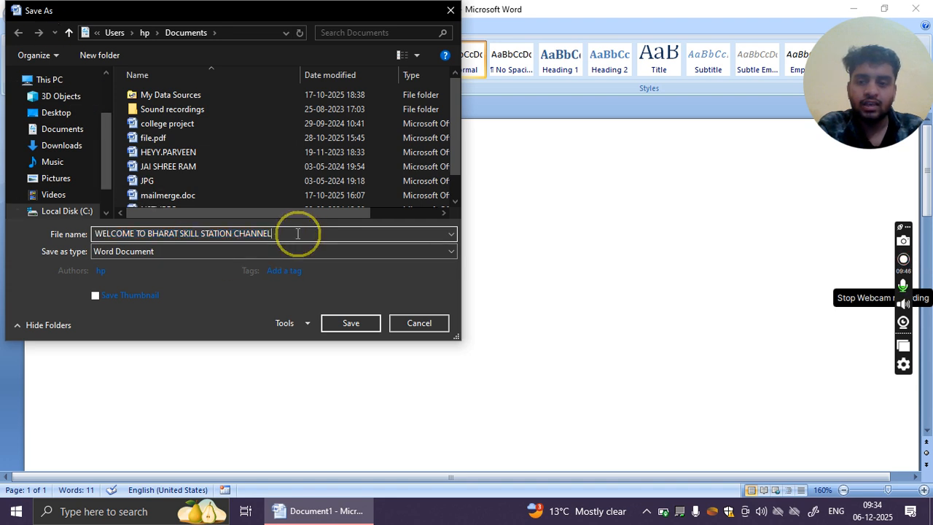
pyautogui.moveTo(298, 234); pyautogui.dragTo(98, 233)
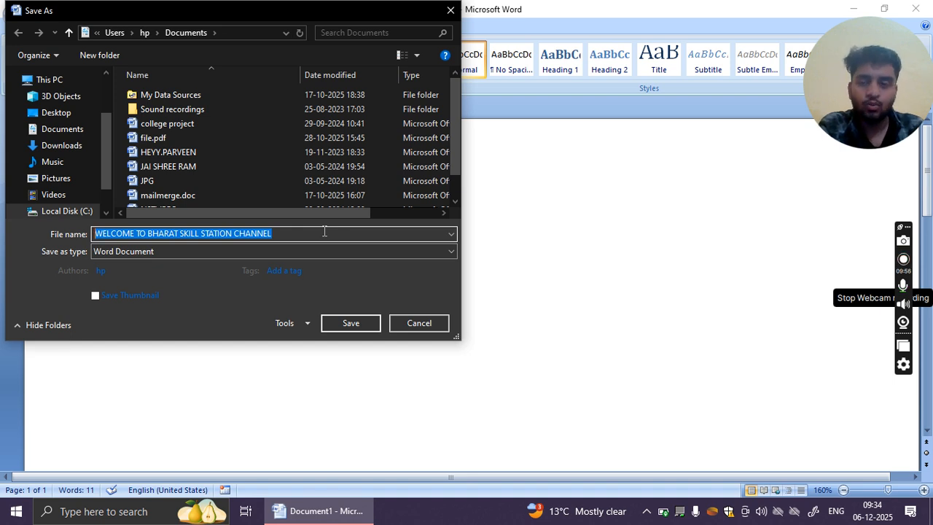
pyautogui.click(282, 250)
pyautogui.click(272, 266)
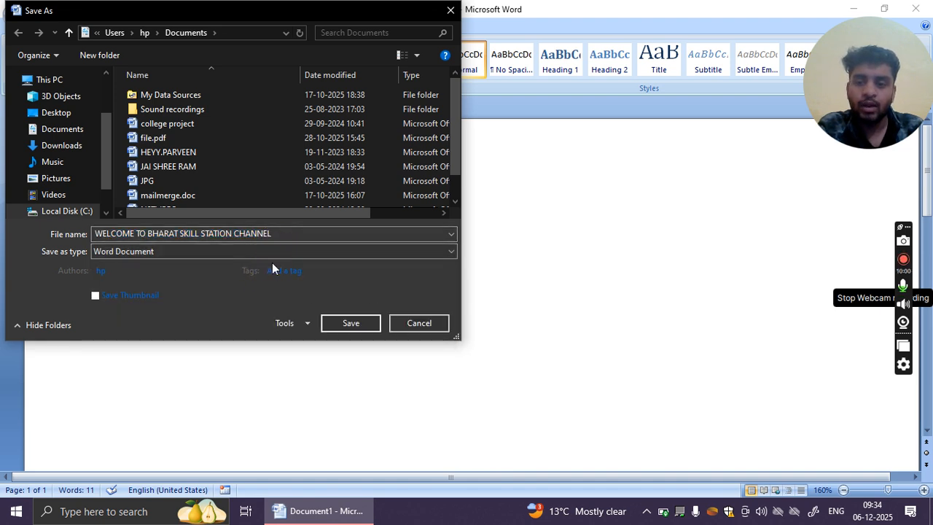
pyautogui.click(59, 115)
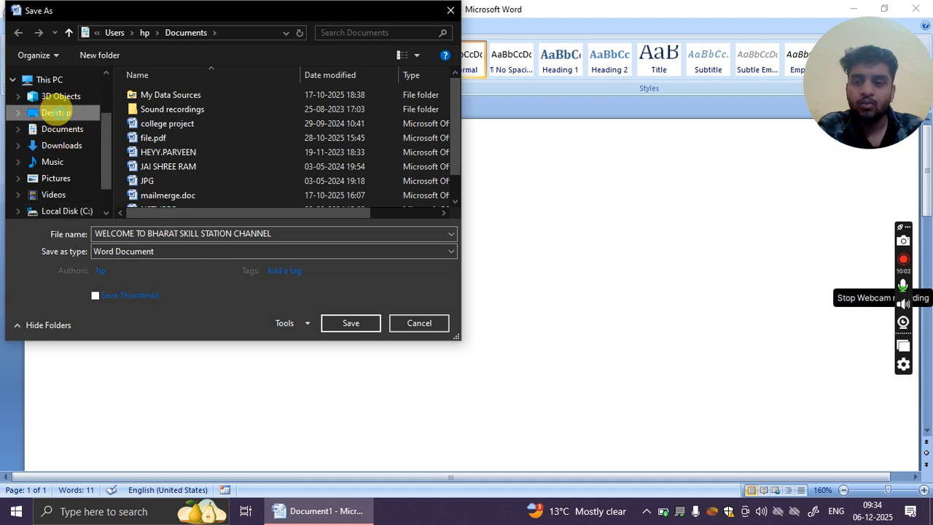
pyautogui.click(353, 325)
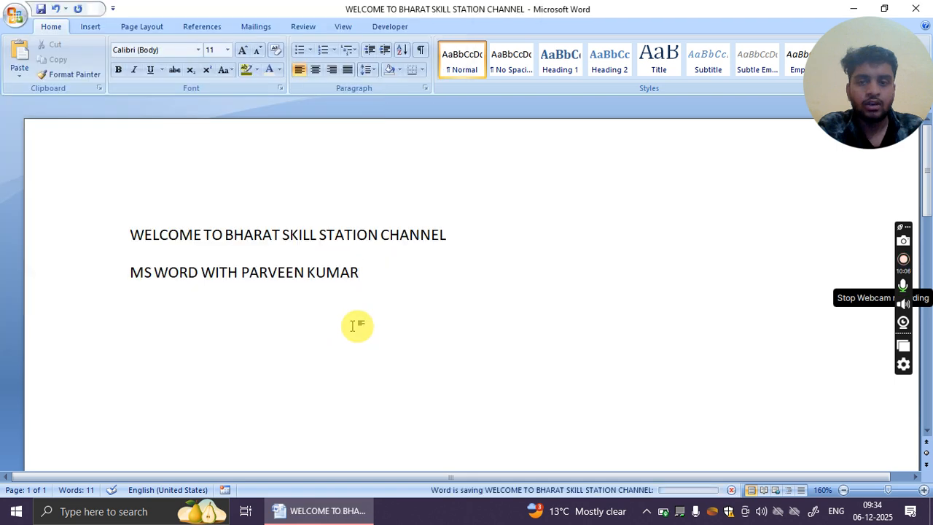
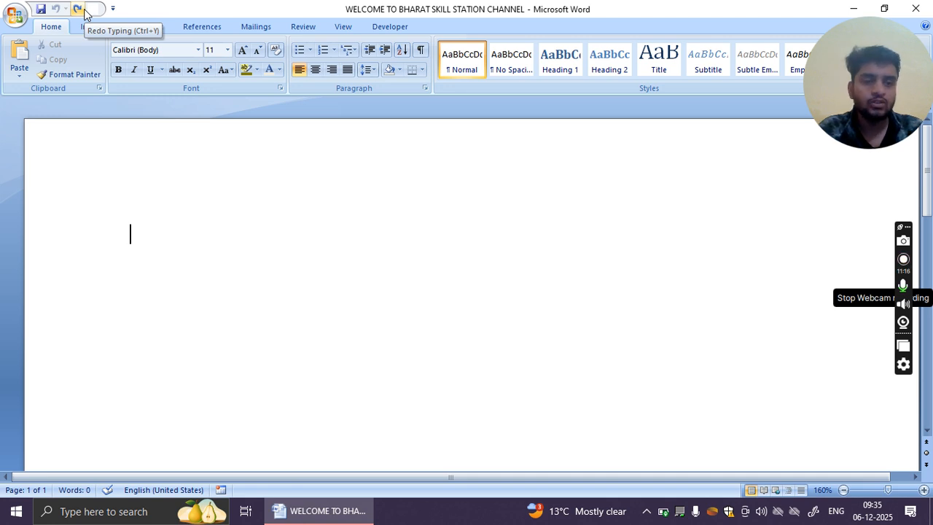
# Redo the undone typing and add the lines "UNDO = CTRL + Z" and "REDO = CTRL + Y" below the text.
pyautogui.click(85, 13)
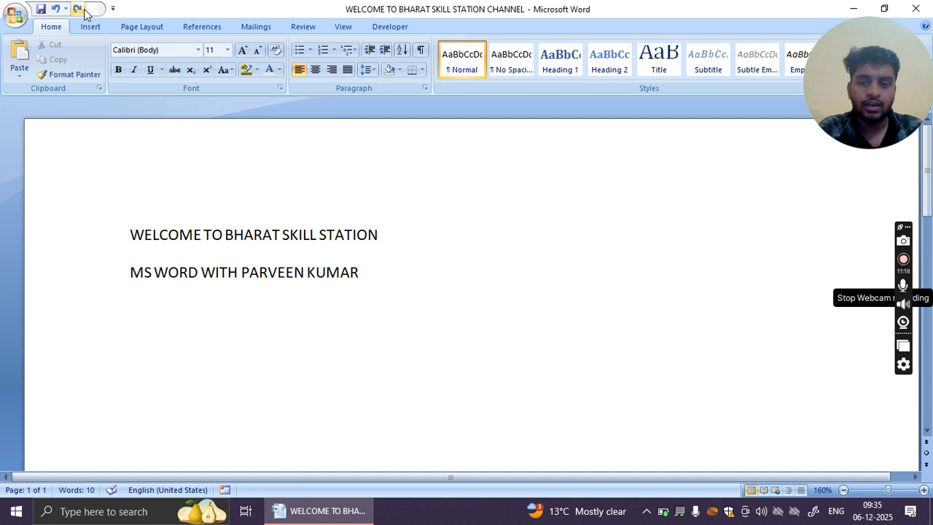
pyautogui.click(406, 266)
pyautogui.press('Return')
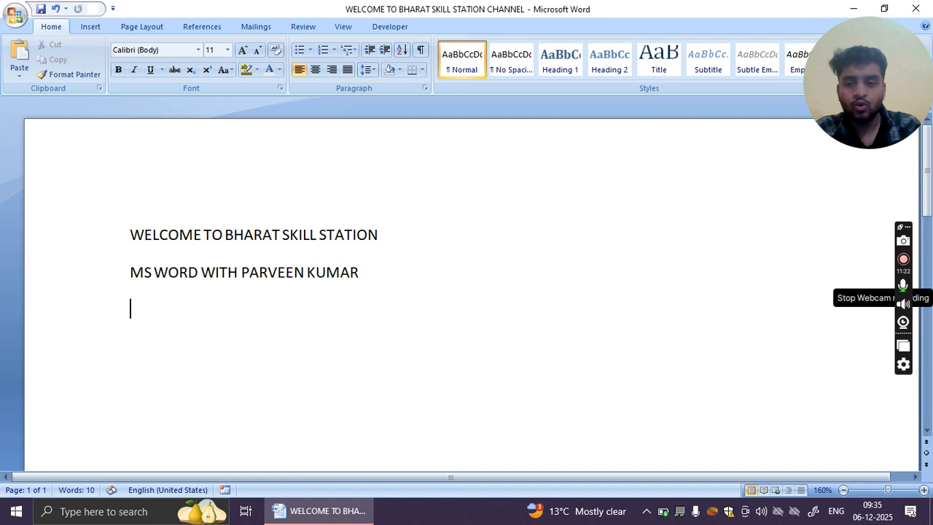
pyautogui.write('UNDIO')
pyautogui.press('BackSpace')
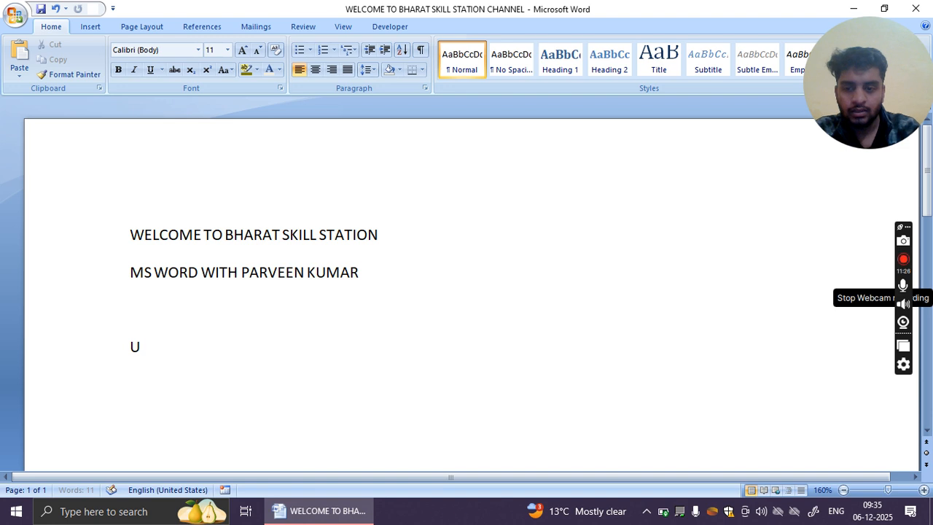
pyautogui.write('NDO =')
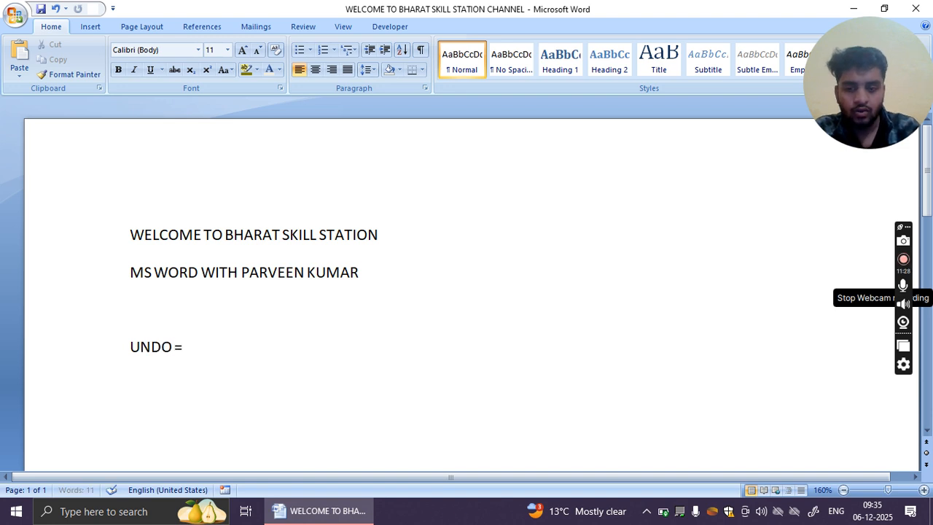
pyautogui.write(' CTRL + Z')
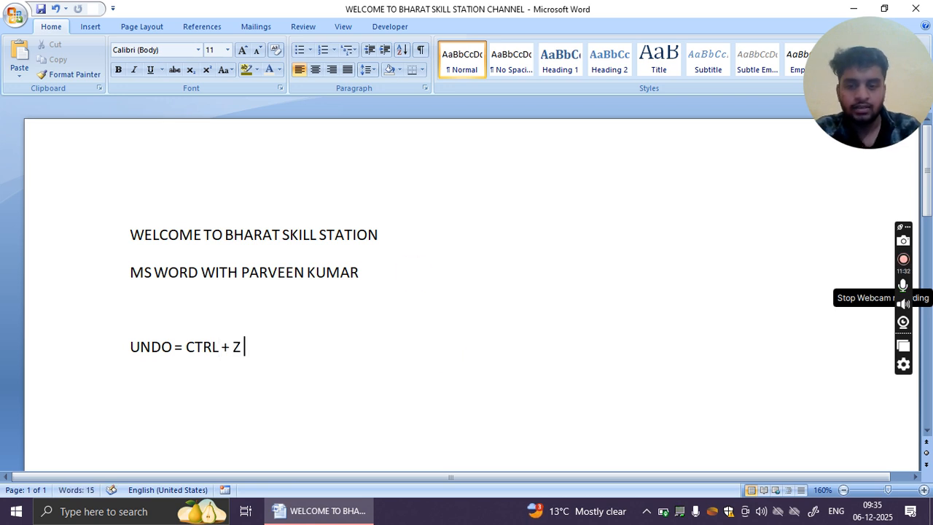
pyautogui.write(' REDO = CTRL + Y')
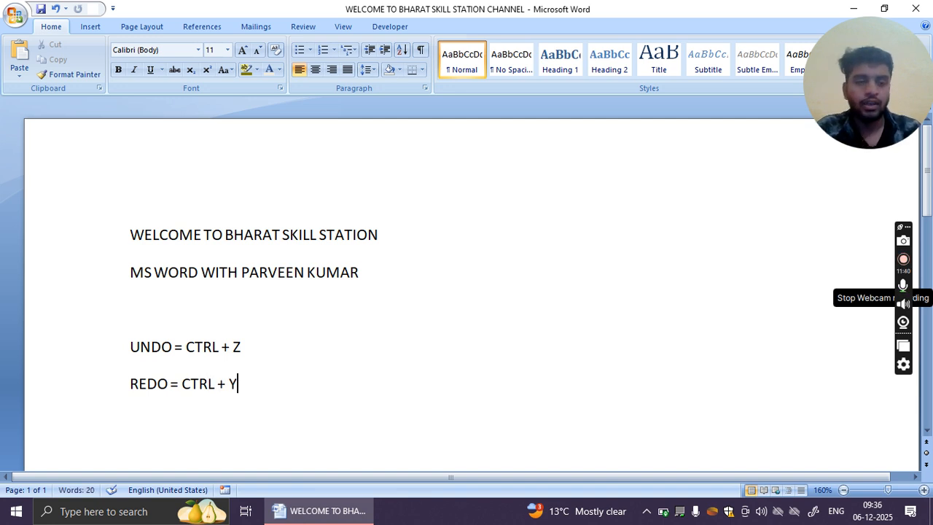
# Highlight the undo and redo shortcut lines one at a time and delete both of them.
pyautogui.moveTo(264, 348); pyautogui.dragTo(129, 340)
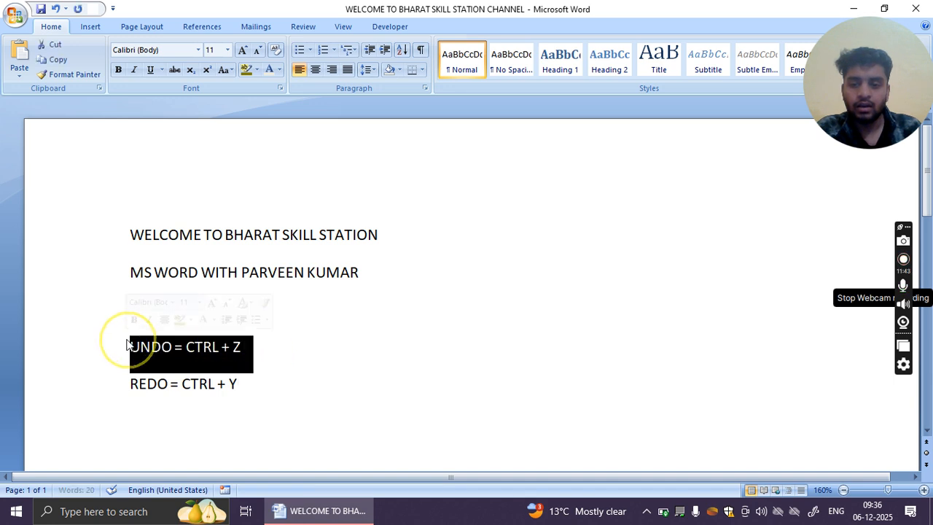
pyautogui.click(322, 372)
pyautogui.moveTo(243, 375); pyautogui.dragTo(129, 381)
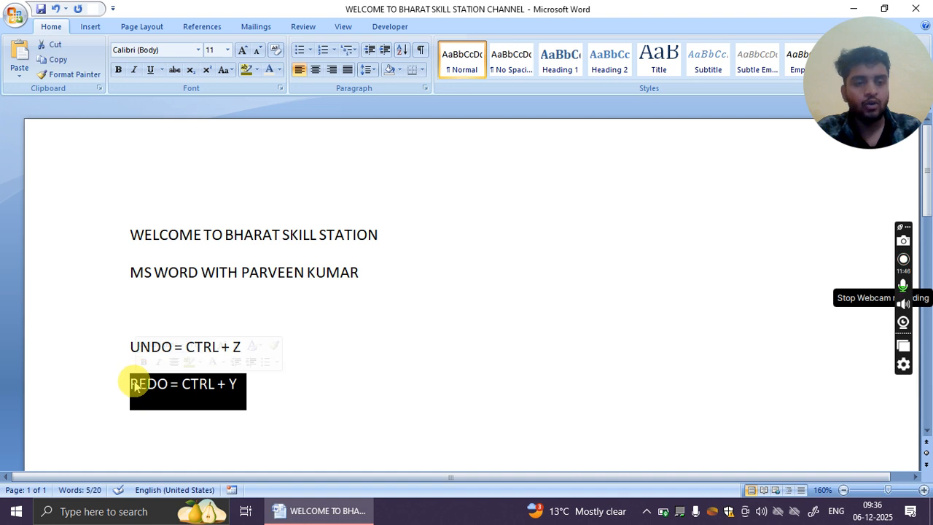
pyautogui.click(340, 366)
pyautogui.moveTo(252, 381); pyautogui.dragTo(154, 353)
pyautogui.press('Delete')
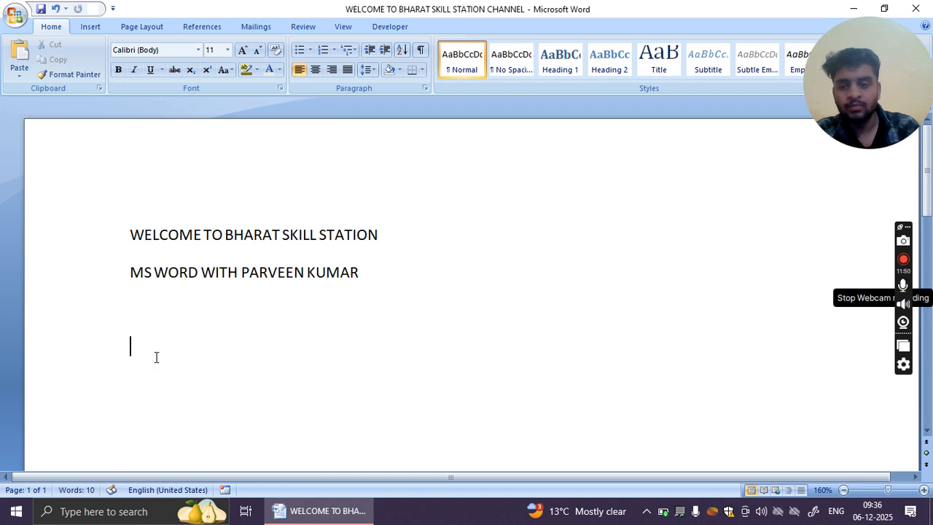
# Select the first line of text and change its font to Lucida Fax.
pyautogui.click(365, 273)
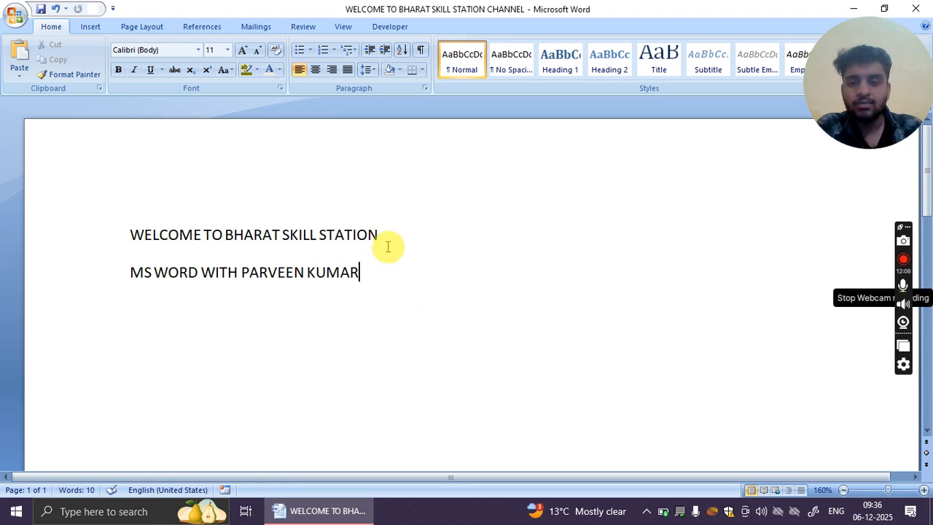
pyautogui.moveTo(386, 240); pyautogui.dragTo(109, 226)
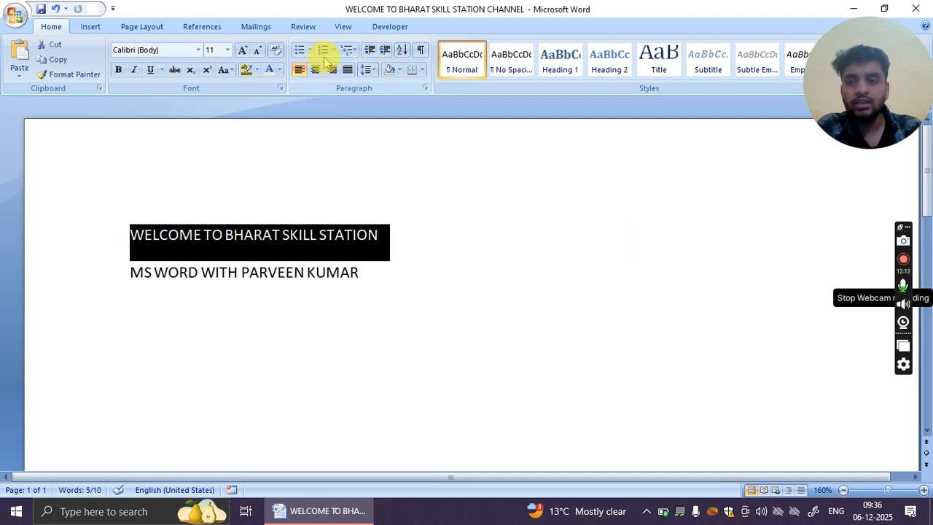
pyautogui.click(198, 53)
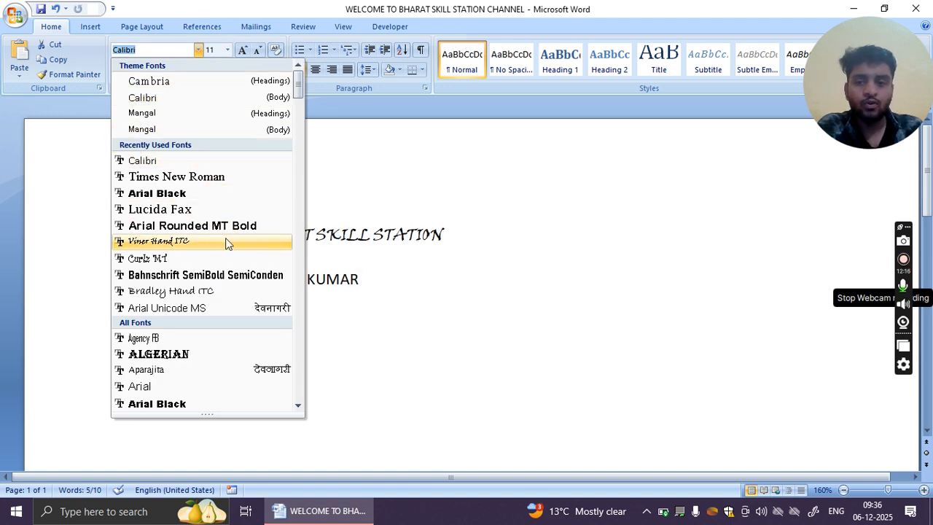
pyautogui.scroll(-3, 198, 223)
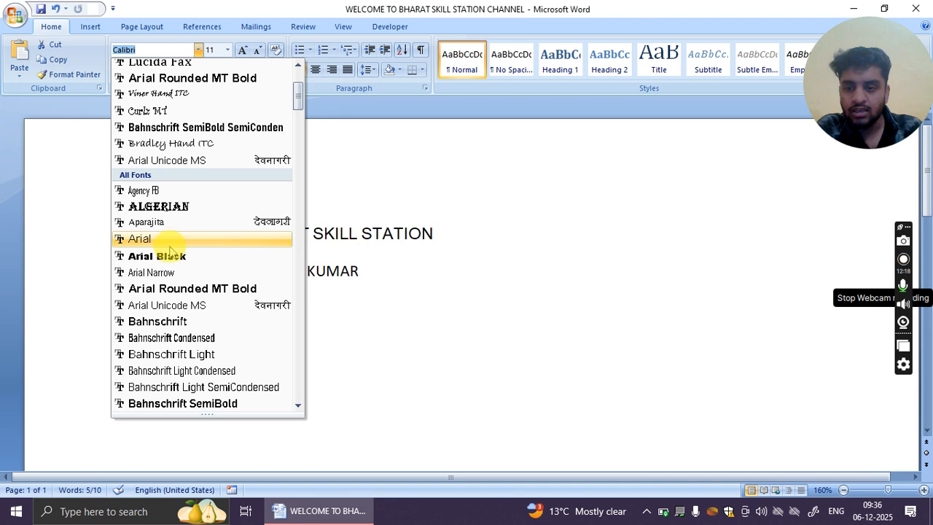
pyautogui.scroll(3, 171, 255)
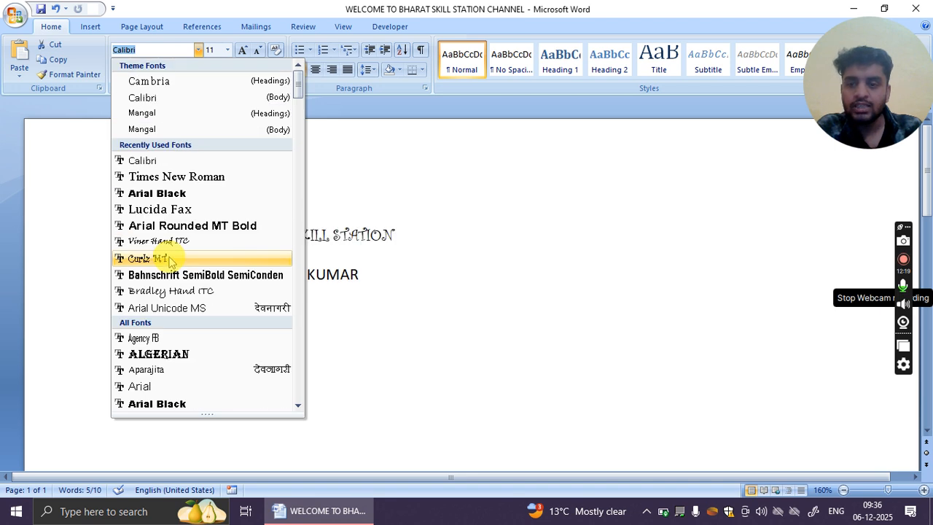
pyautogui.click(184, 211)
pyautogui.click(529, 319)
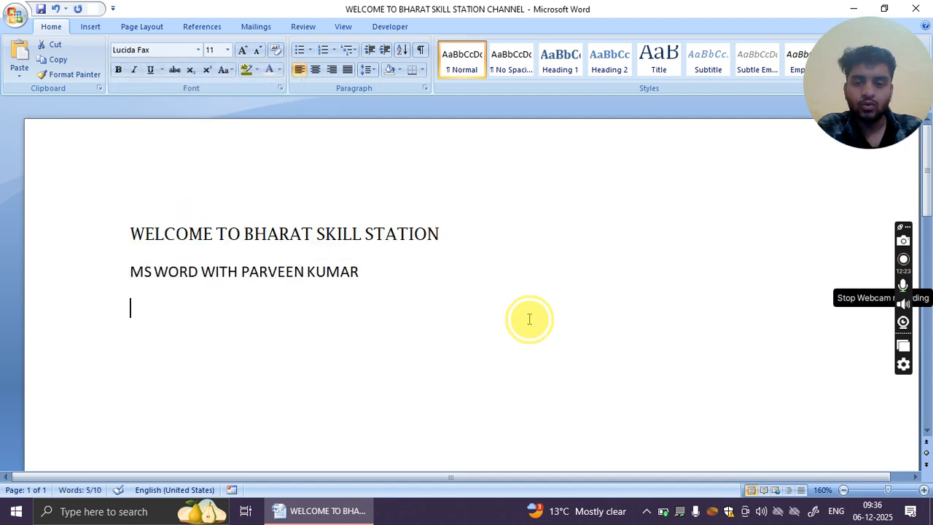
# Change the font of the first line to the theme heading font Cambria.
pyautogui.click(458, 242)
pyautogui.moveTo(444, 236); pyautogui.dragTo(146, 234)
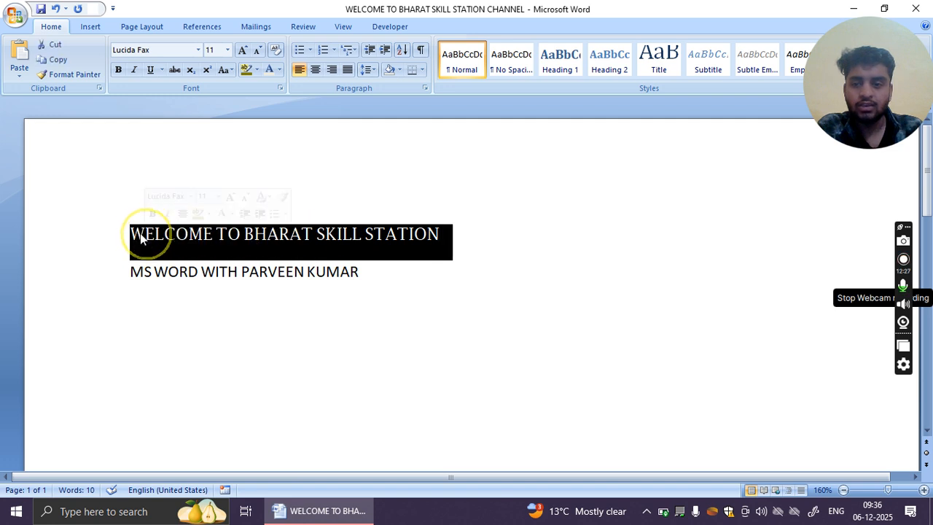
pyautogui.click(198, 49)
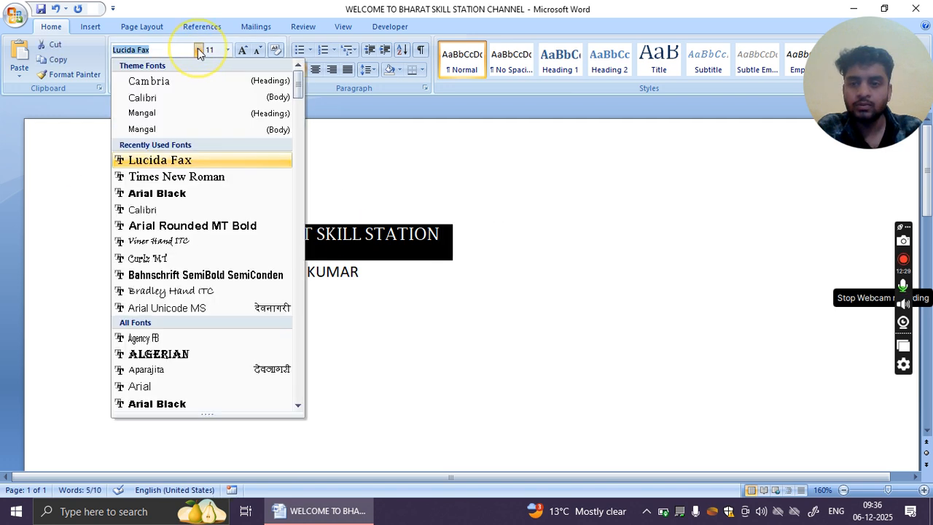
pyautogui.click(170, 89)
pyautogui.click(510, 299)
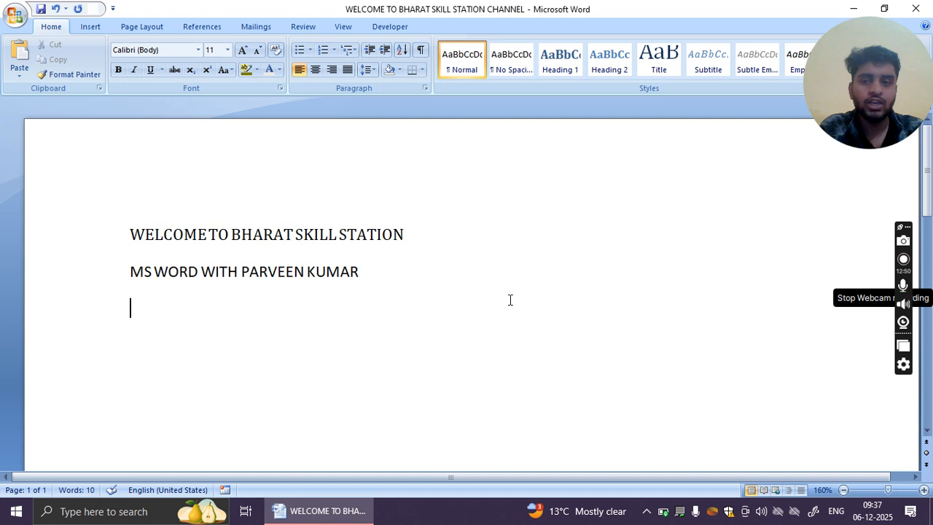
# Set the font size of the first line to 22.
pyautogui.moveTo(407, 235); pyautogui.dragTo(100, 235)
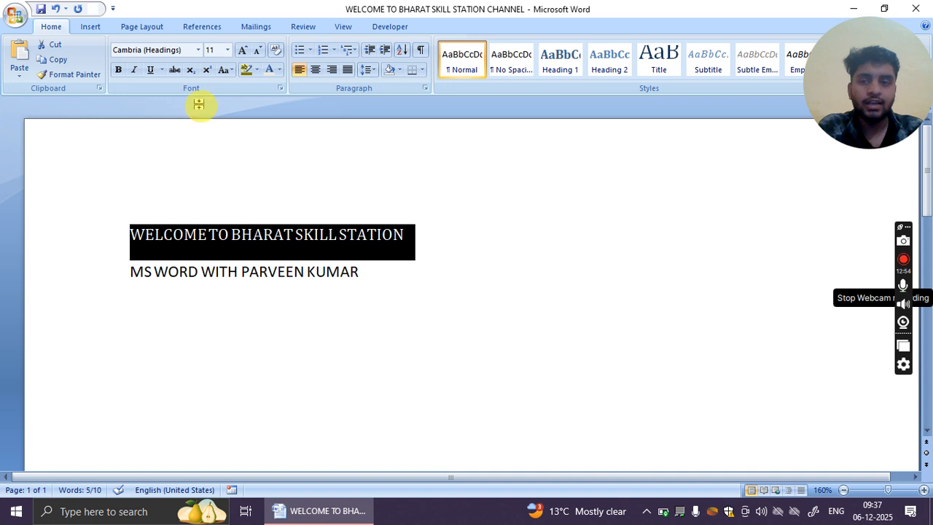
pyautogui.click(228, 50)
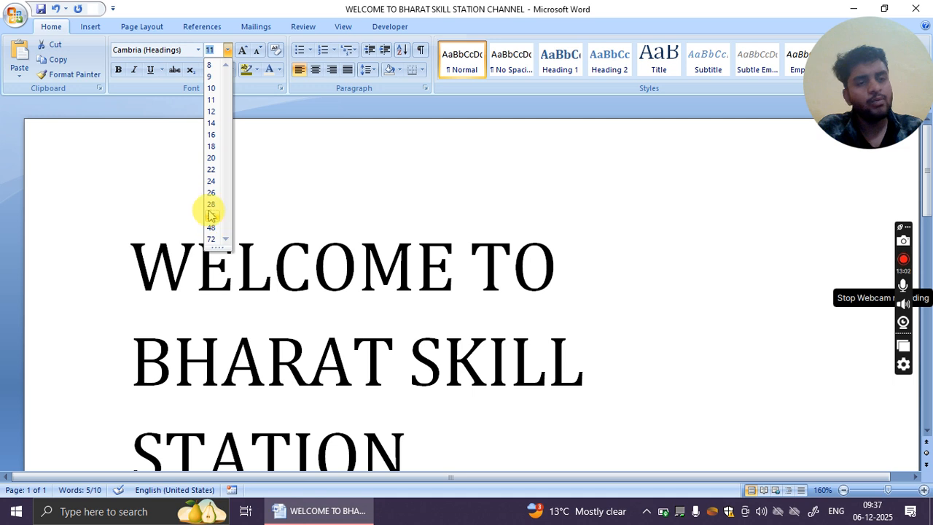
pyautogui.click(212, 170)
pyautogui.click(471, 282)
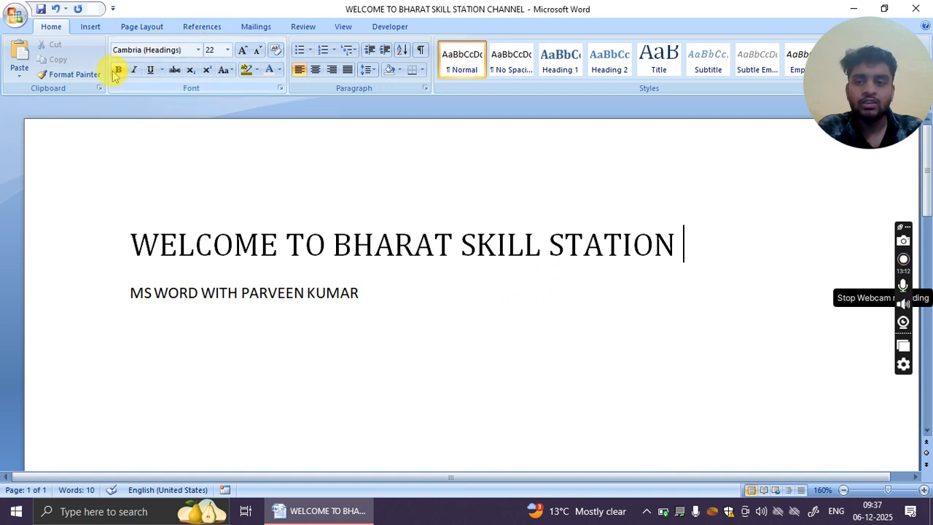
# Make the entire first line bold and return to its end.
pyautogui.moveTo(683, 245); pyautogui.dragTo(199, 220)
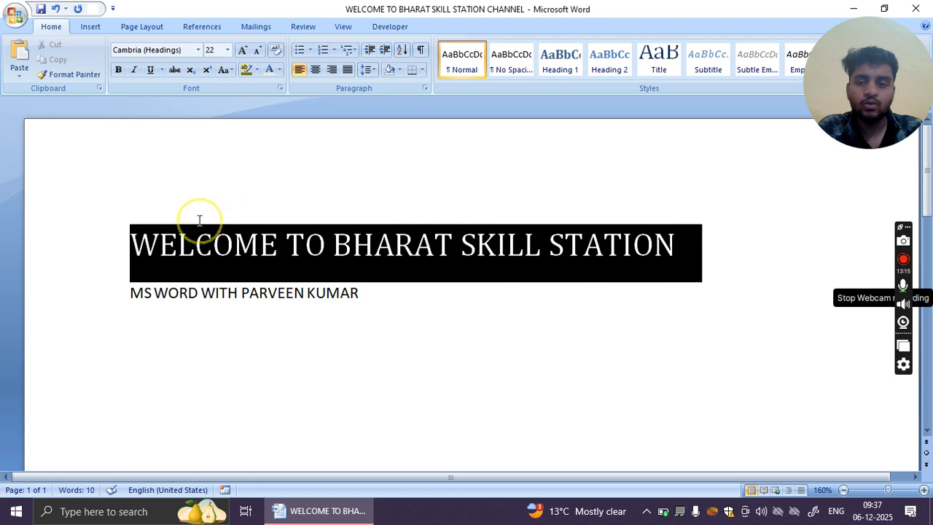
pyautogui.click(118, 70)
pyautogui.click(280, 201)
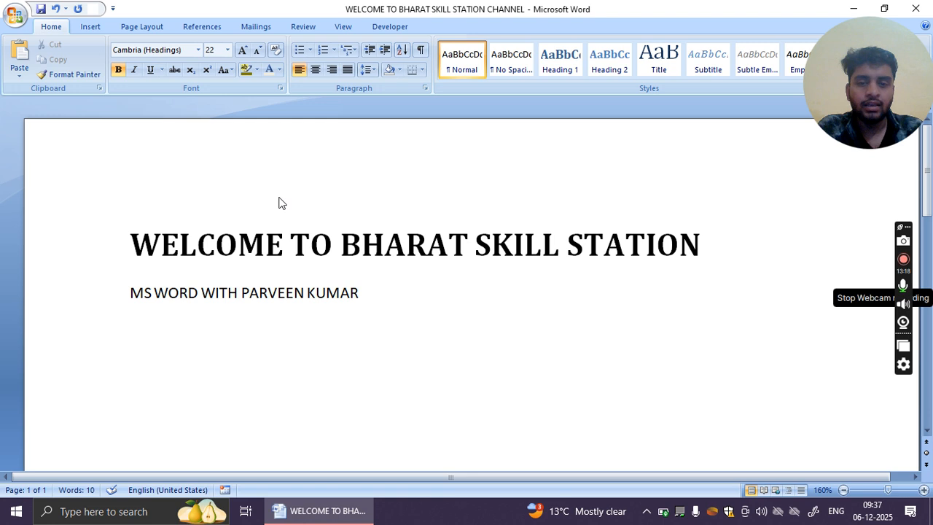
pyautogui.click(711, 245)
# Add the line "BOLD = CTRL + B" below the second line, leaving a blank line between them.
pyautogui.click(430, 289)
pyautogui.press('Return')
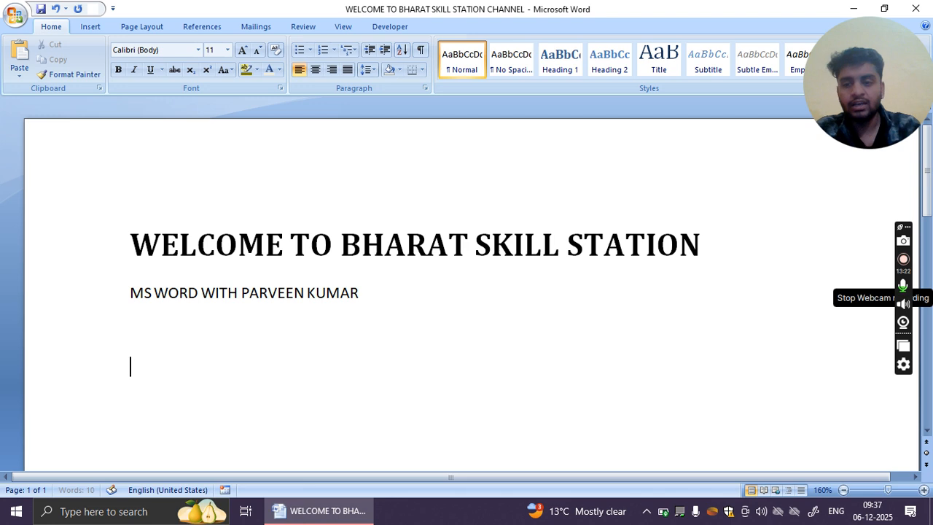
pyautogui.write('BOLD')
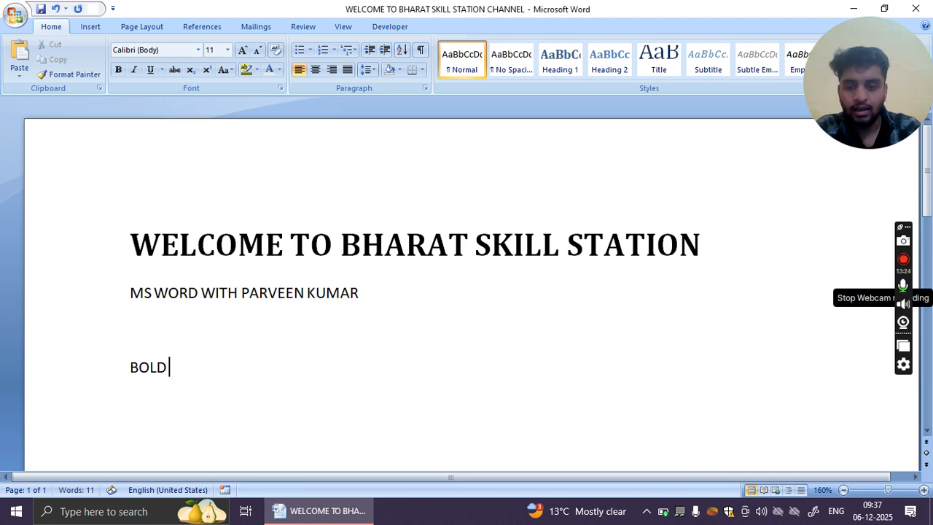
pyautogui.write(' = CT')
pyautogui.write('L+')
pyautogui.write('rl =')
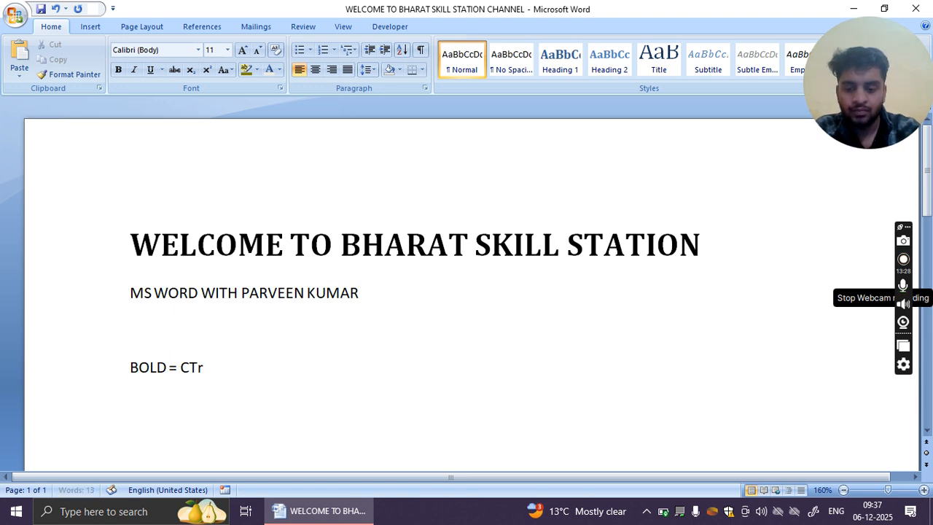
pyautogui.press('BackSpace')
pyautogui.press('BackSpace')
pyautogui.press('BackSpace')
pyautogui.write('RL + B')
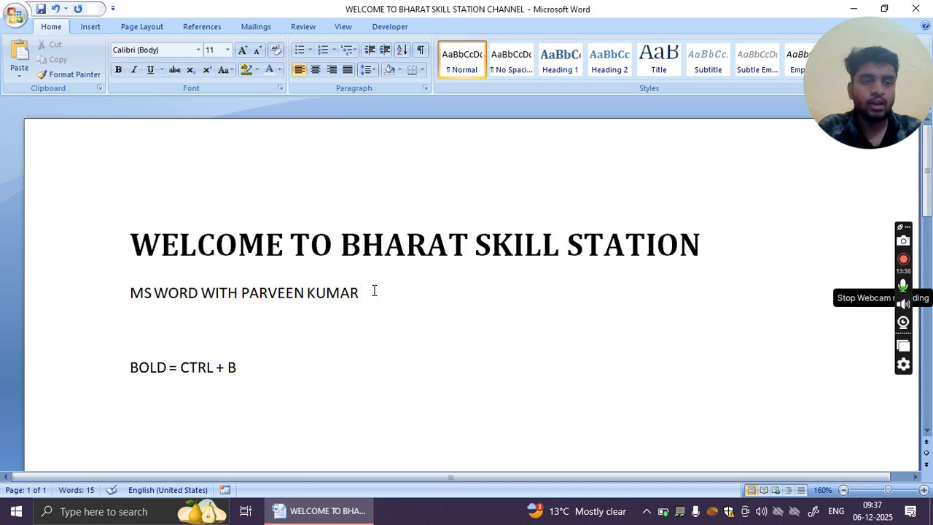
# Select only the second line and make it bold.
pyautogui.moveTo(374, 291); pyautogui.dragTo(171, 284)
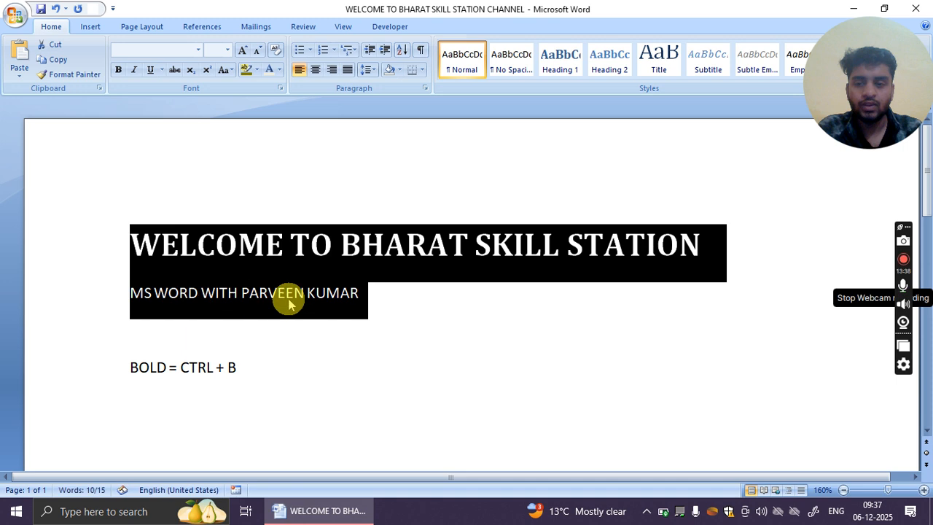
pyautogui.click(371, 299)
pyautogui.moveTo(371, 299); pyautogui.dragTo(125, 291)
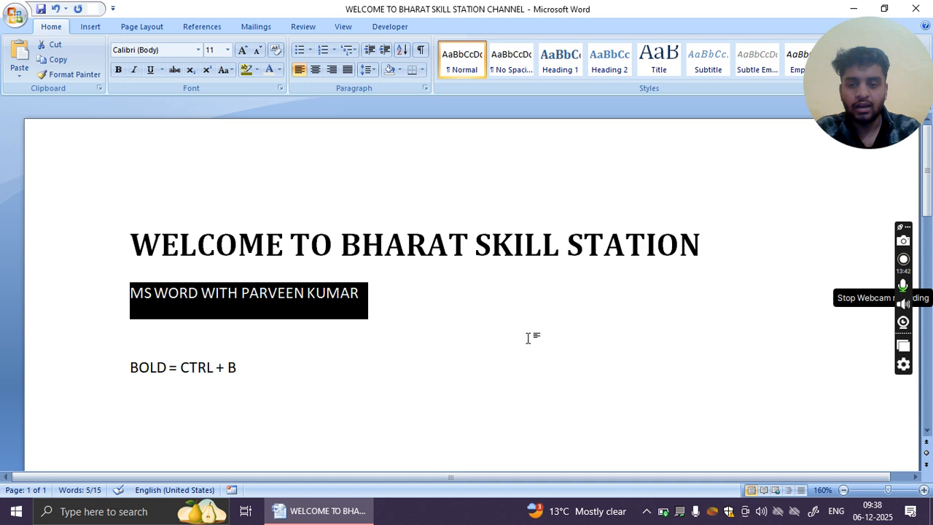
pyautogui.hotkey('ctrl', 'b')
pyautogui.click(528, 336)
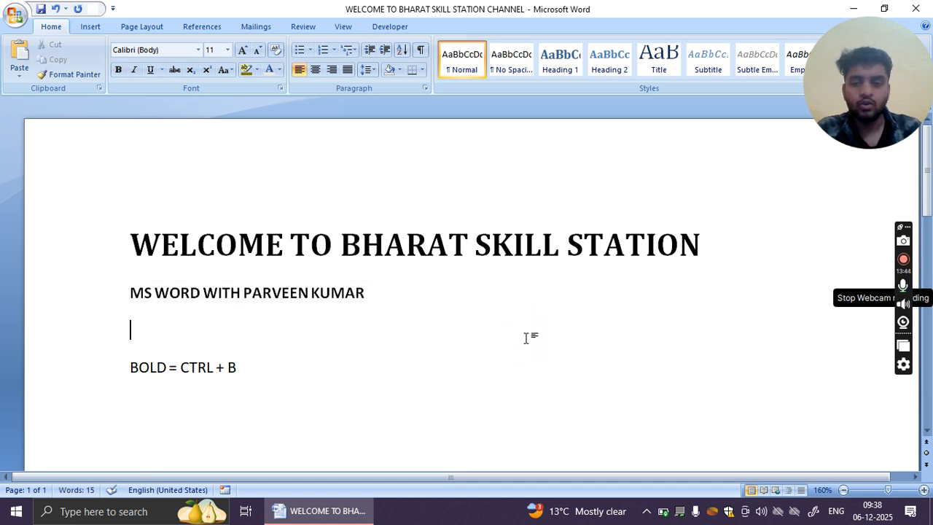
# Delete the line "BOLD = CTRL + B" below the text.
pyautogui.click(262, 369)
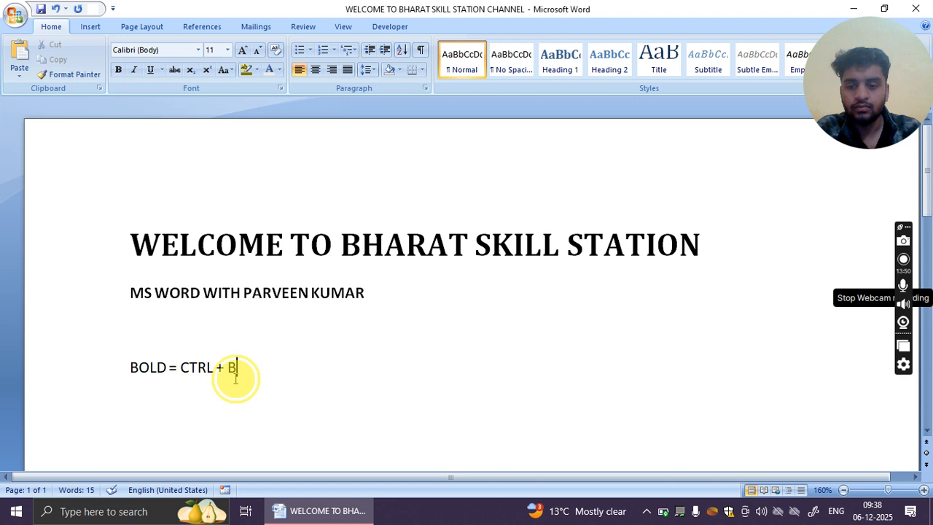
pyautogui.moveTo(237, 369); pyautogui.dragTo(110, 362)
pyautogui.press('Delete')
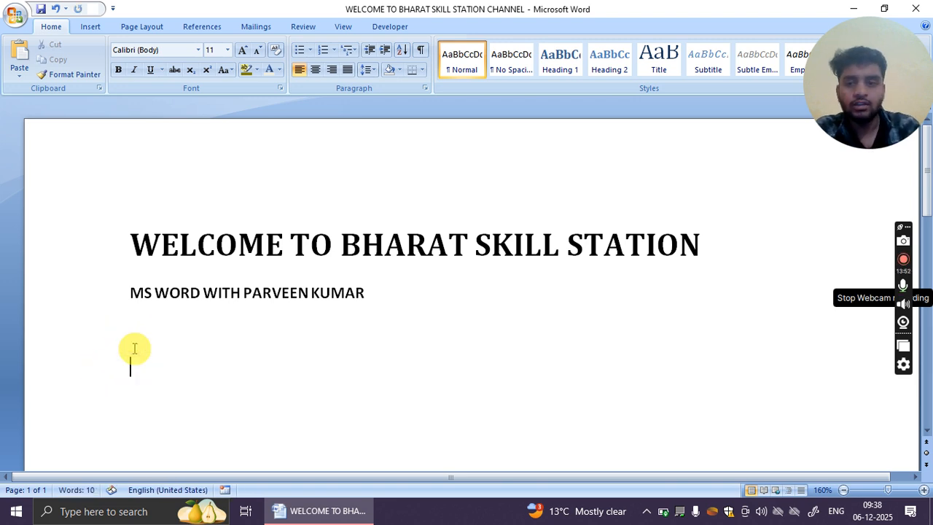
# Underline only the person's name at the end of the second line.
pyautogui.click(396, 298)
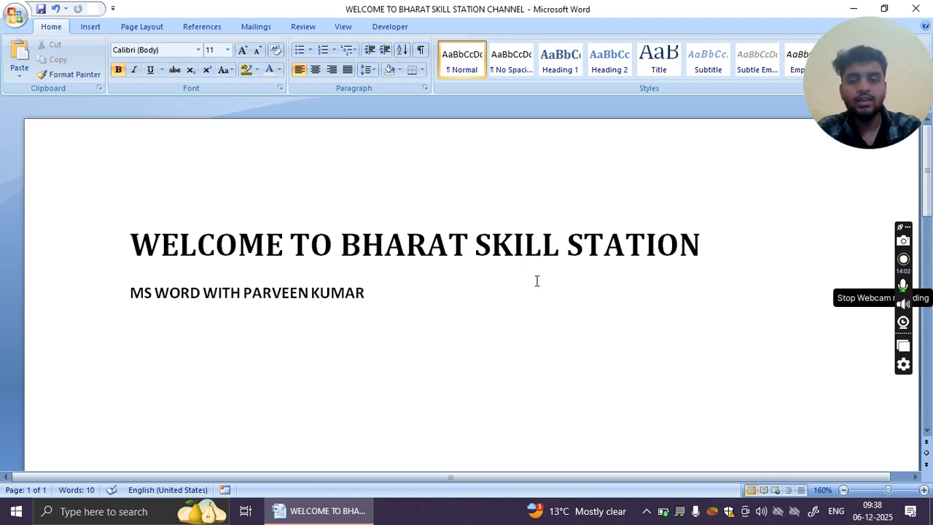
pyautogui.moveTo(402, 292); pyautogui.dragTo(146, 294)
pyautogui.click(401, 302)
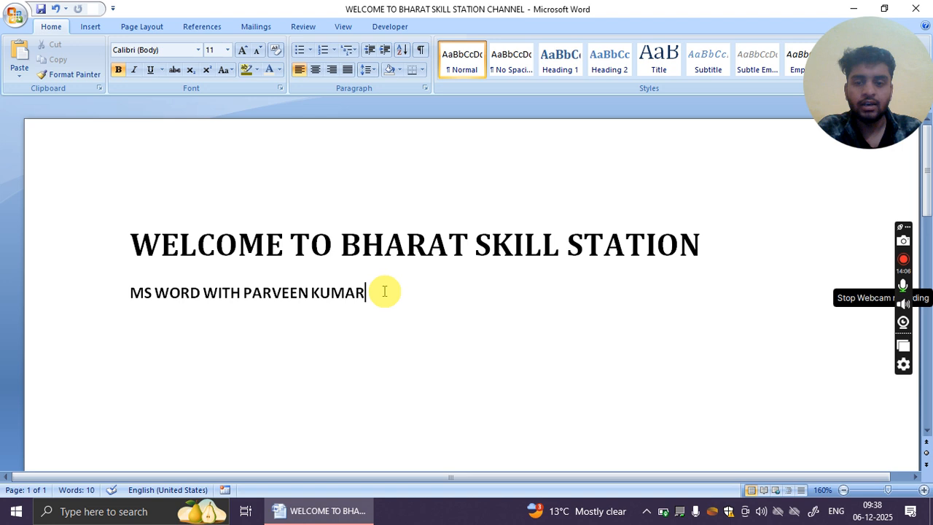
pyautogui.doubleClick(346, 293)
pyautogui.moveTo(280, 280); pyautogui.dragTo(260, 287)
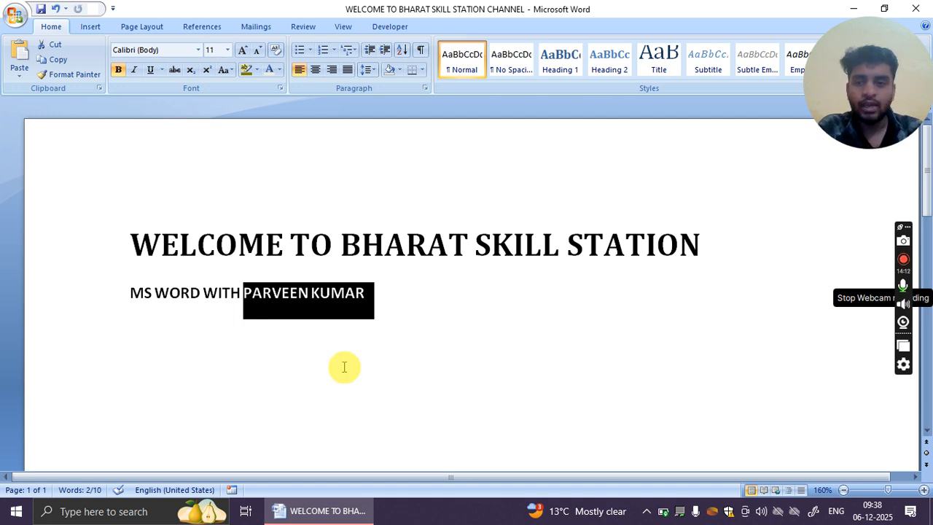
pyautogui.click(150, 69)
pyautogui.click(542, 365)
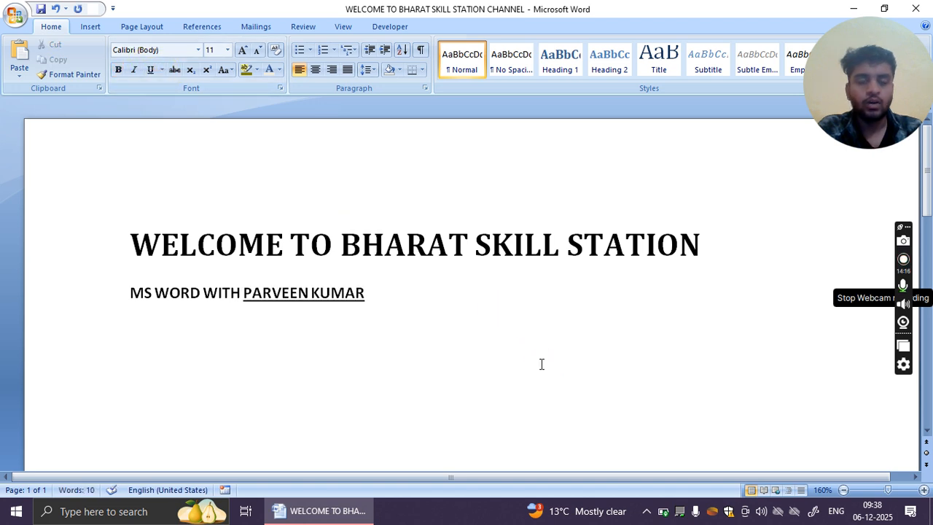
pyautogui.moveTo(364, 293); pyautogui.dragTo(279, 296)
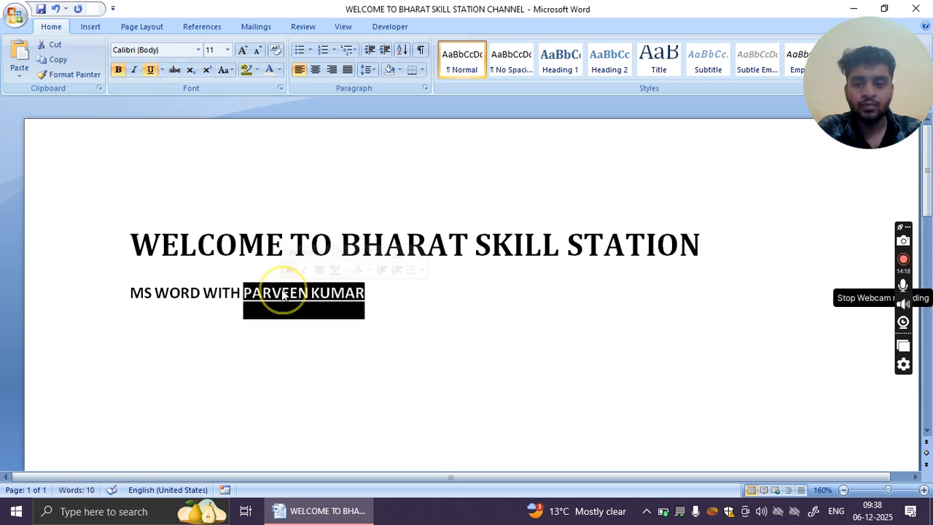
pyautogui.click(446, 338)
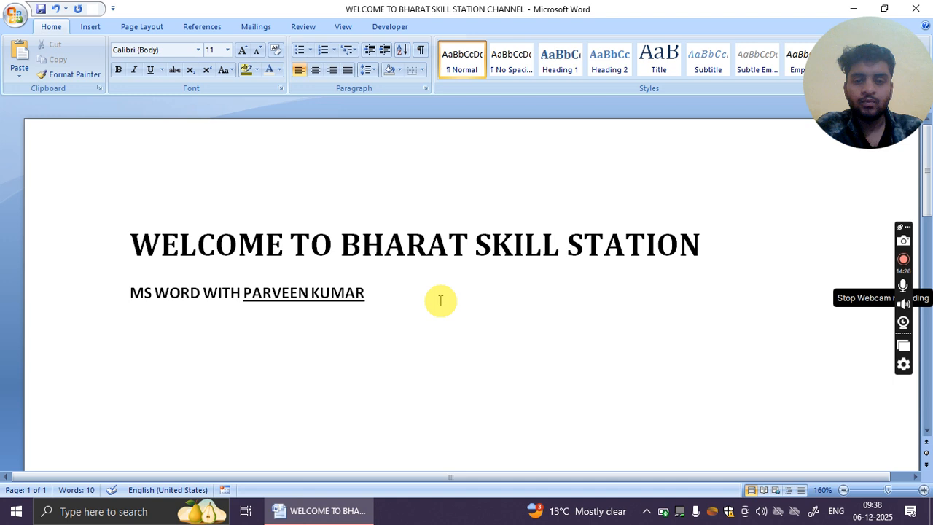
# Italicize the entire second line.
pyautogui.moveTo(370, 293); pyautogui.dragTo(138, 296)
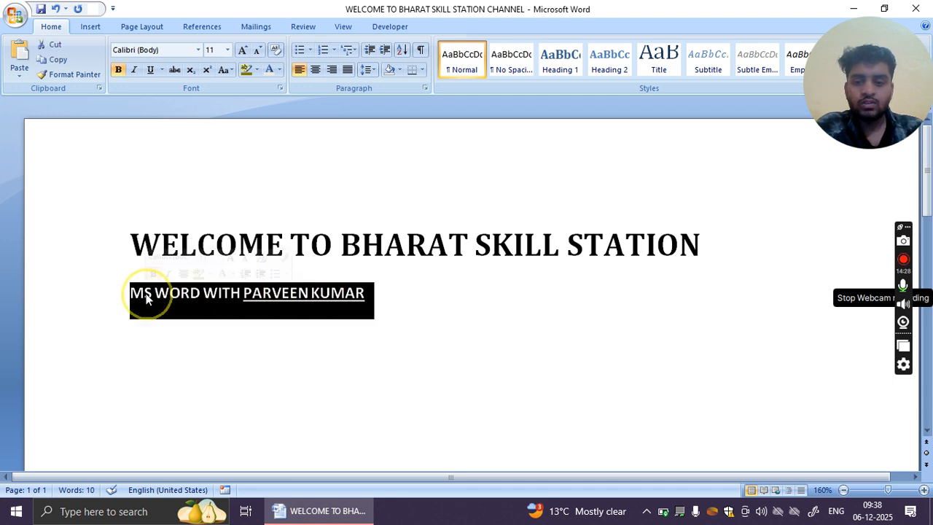
pyautogui.click(134, 70)
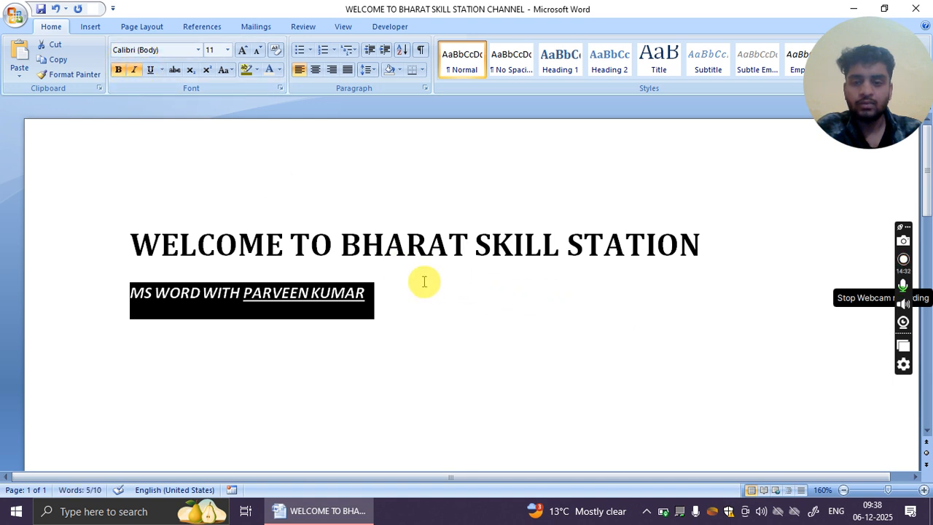
pyautogui.click(439, 298)
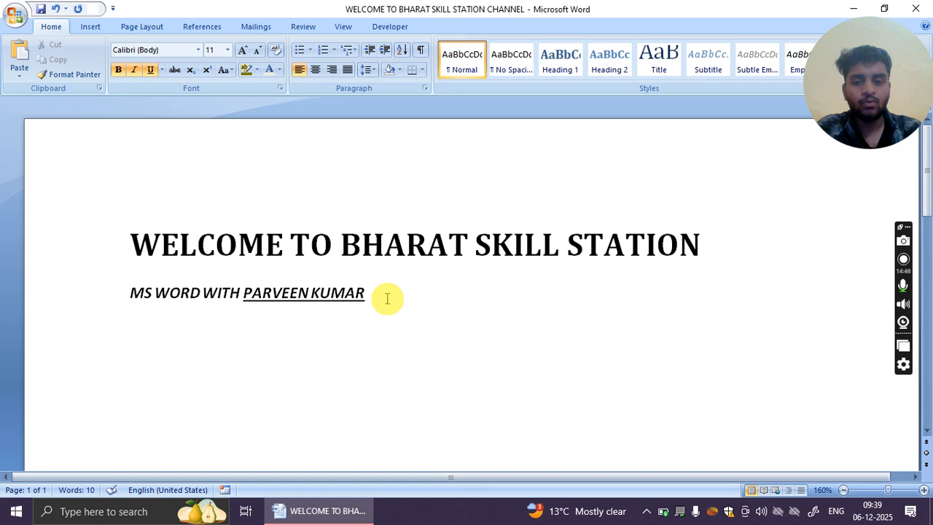
# Remove the underline, italic and bold formatting from the entire second line.
pyautogui.moveTo(368, 292); pyautogui.dragTo(130, 295)
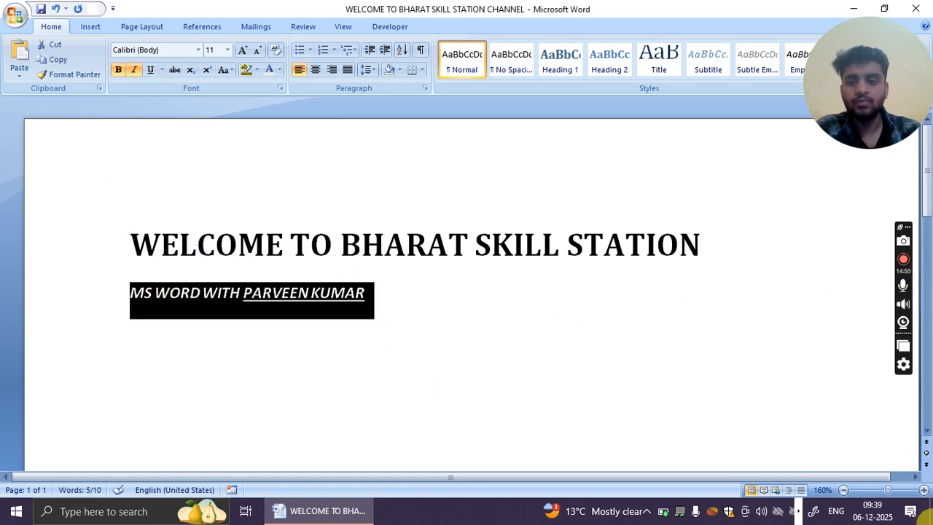
pyautogui.click(149, 73)
pyautogui.click(149, 73)
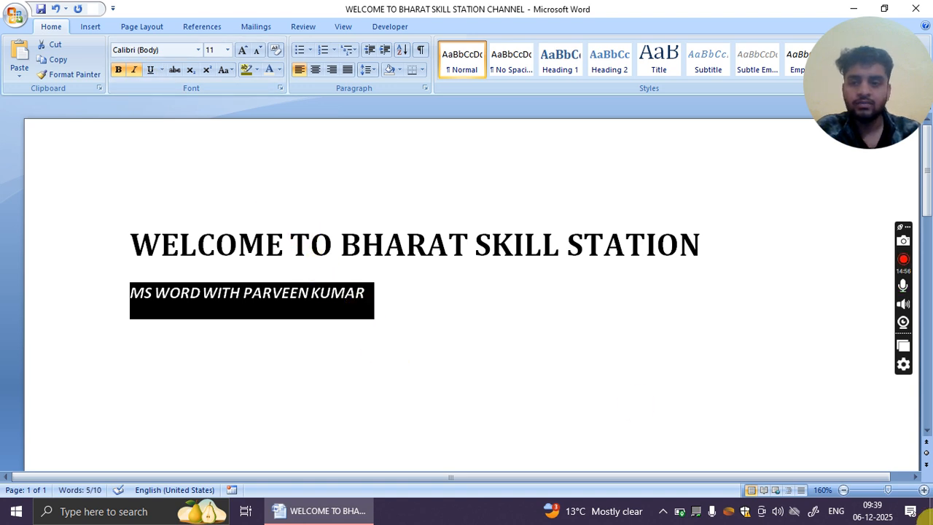
pyautogui.click(133, 73)
pyautogui.click(120, 71)
pyautogui.click(441, 326)
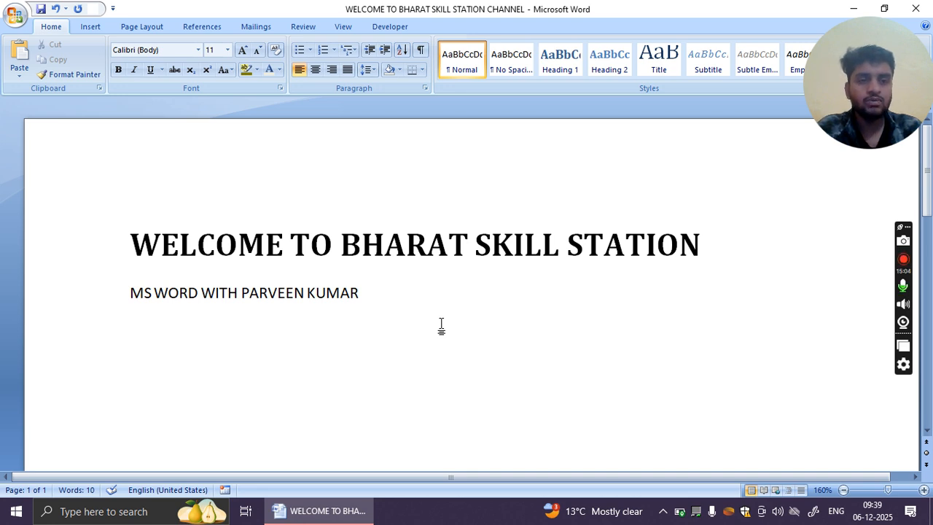
# Apply subscript formatting to the entire heading line.
pyautogui.click(387, 299)
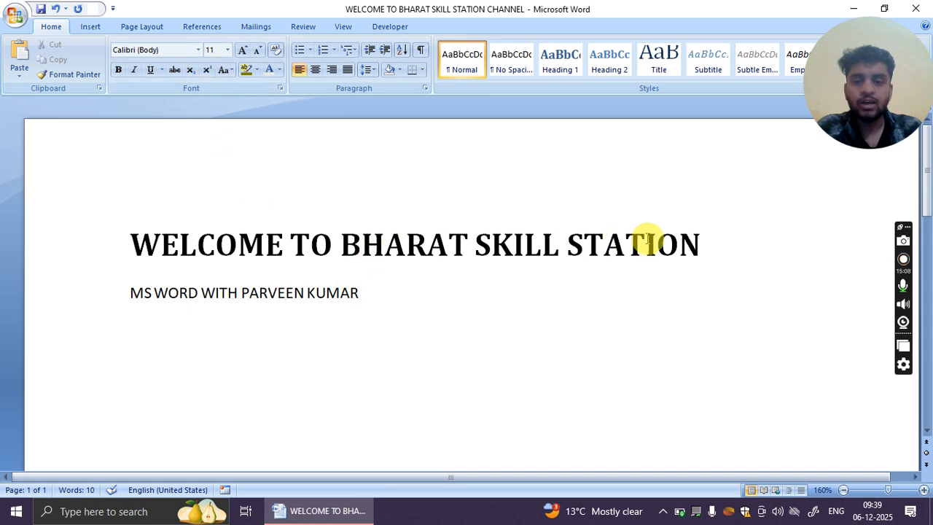
pyautogui.moveTo(725, 250); pyautogui.dragTo(2, 247)
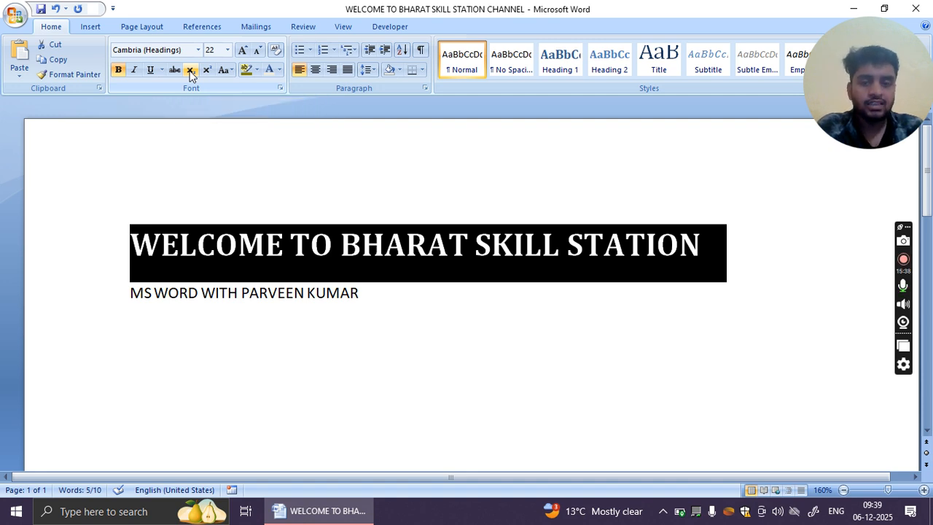
pyautogui.click(709, 244)
pyautogui.moveTo(709, 244); pyautogui.dragTo(21, 219)
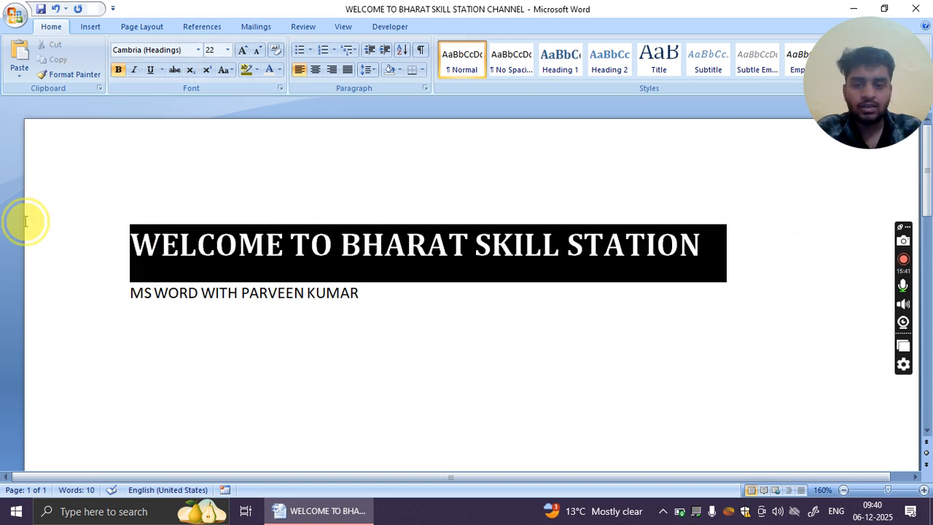
pyautogui.click(191, 72)
pyautogui.click(660, 285)
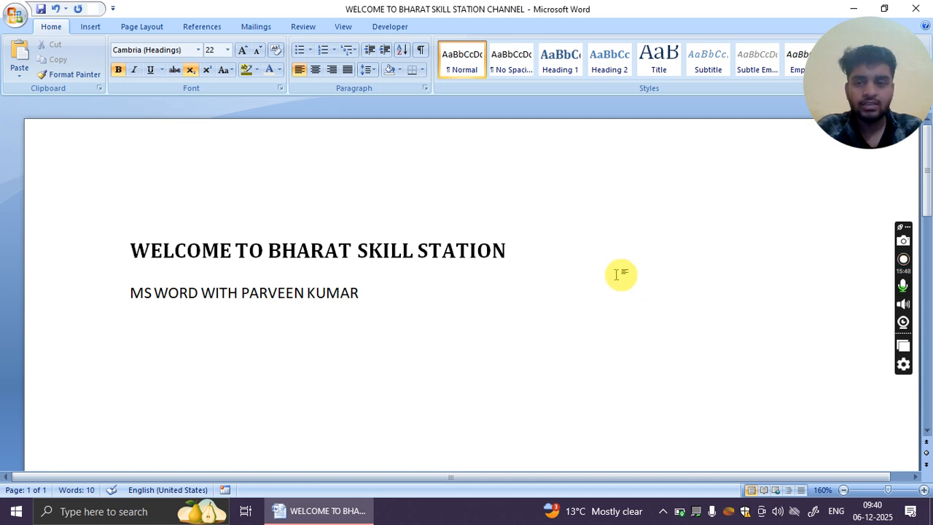
# Apply superscript formatting to the entire heading line in place of the subscript.
pyautogui.moveTo(521, 248); pyautogui.dragTo(14, 246)
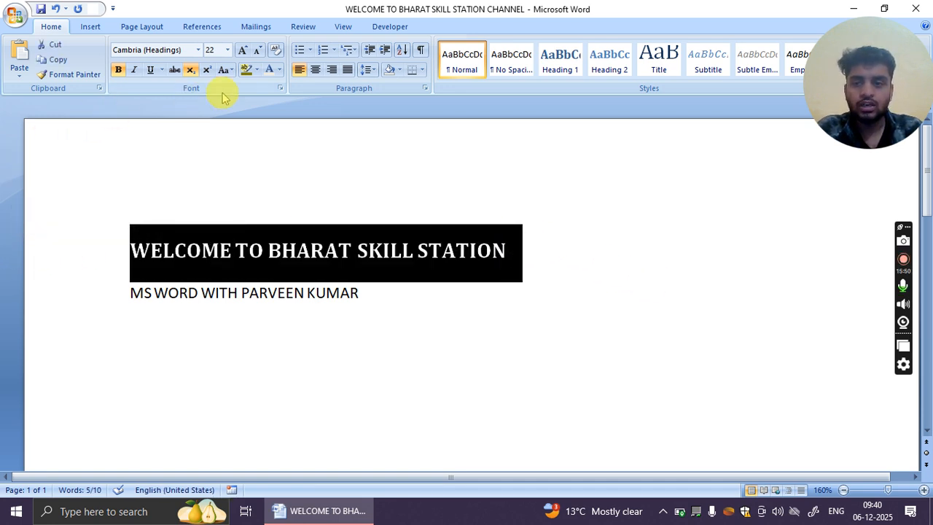
pyautogui.click(207, 69)
pyautogui.click(555, 165)
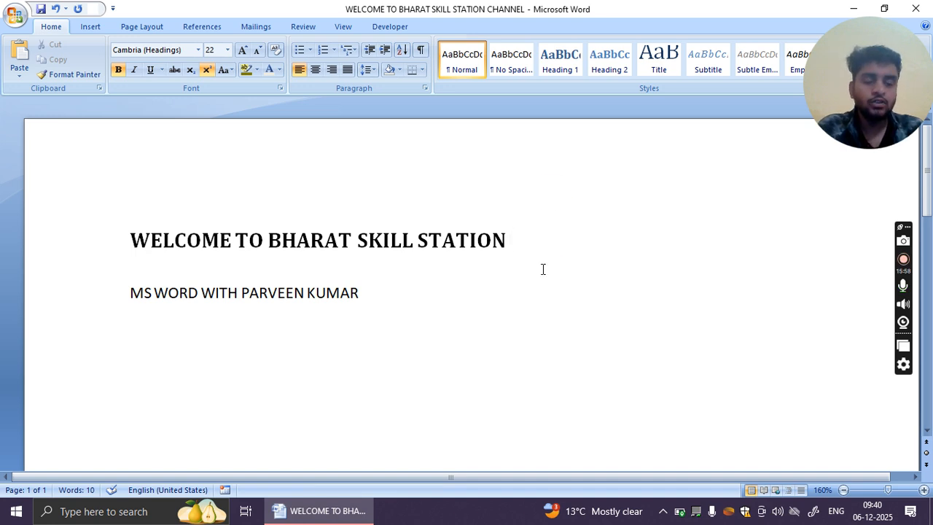
# Change the heading line to Sentence case, and undo that case change.
pyautogui.moveTo(537, 230); pyautogui.dragTo(152, 242)
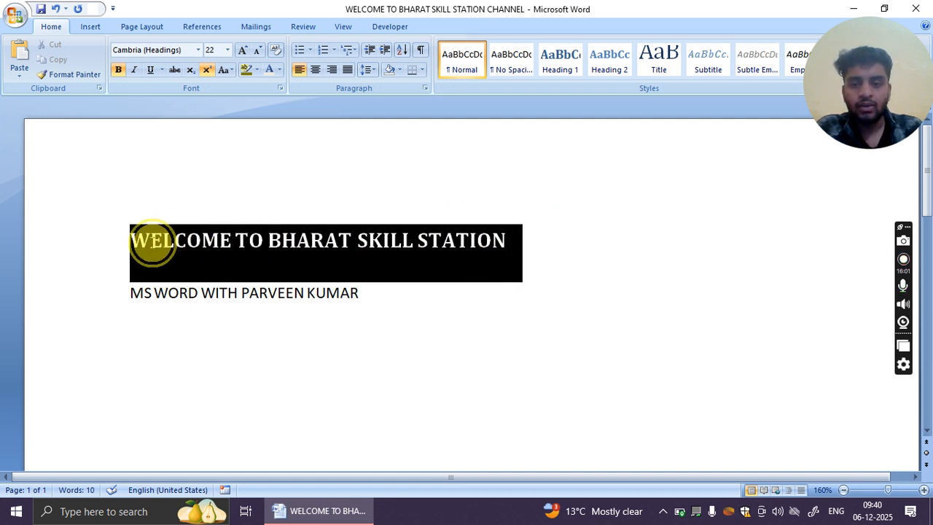
pyautogui.click(229, 71)
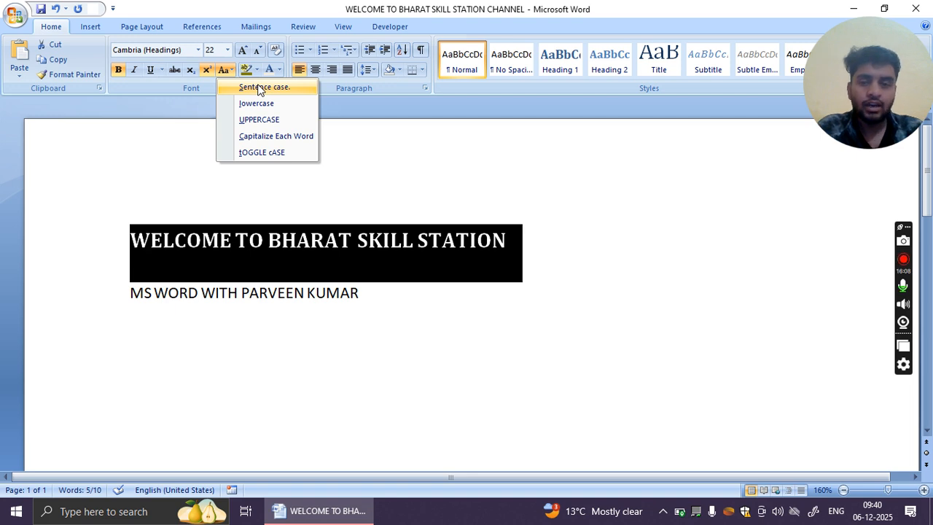
pyautogui.click(258, 87)
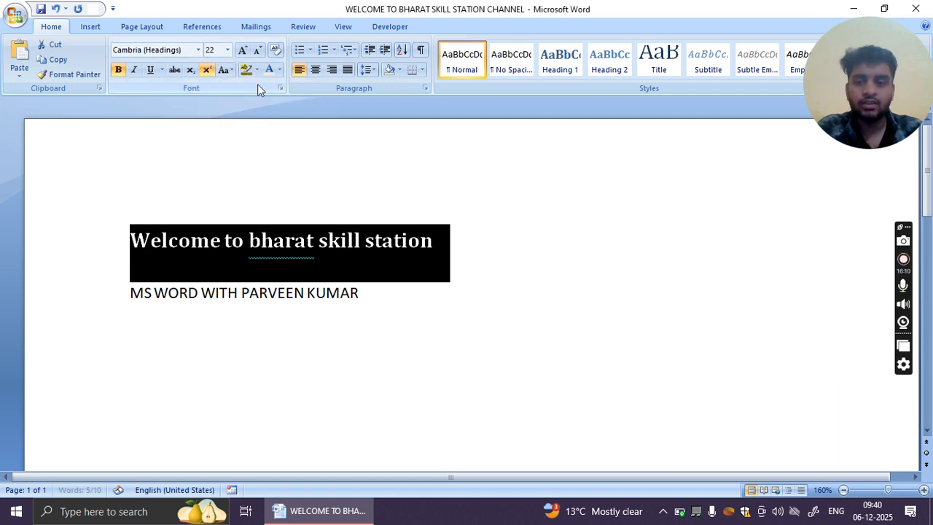
pyautogui.click(393, 203)
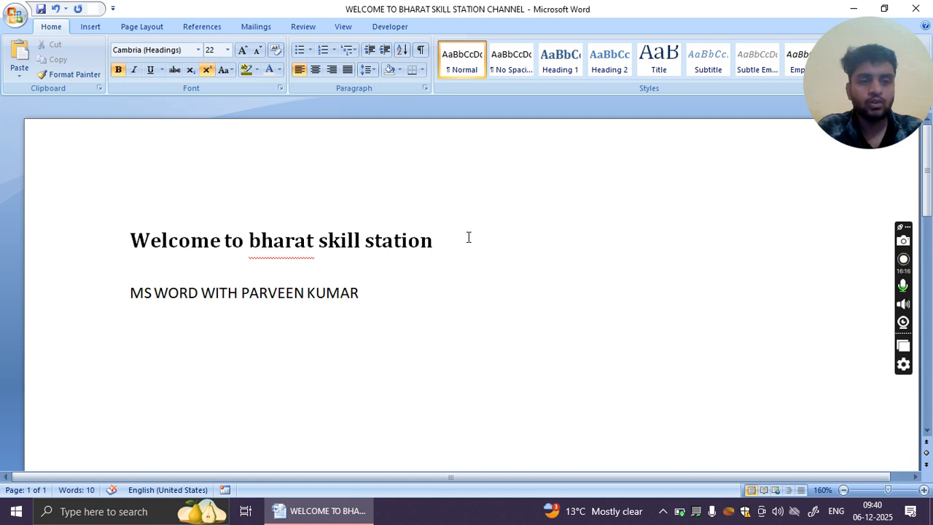
pyautogui.hotkey('ctrl', 'z')
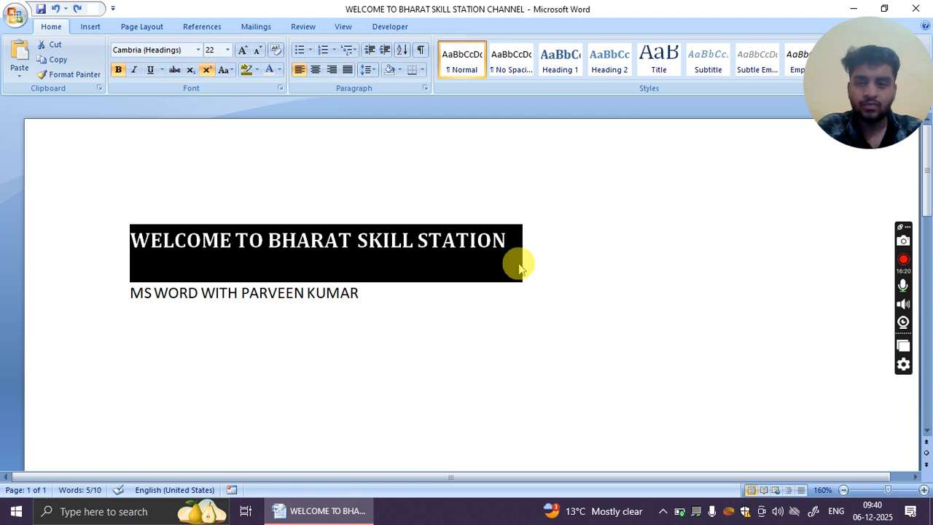
# Change the heading line to Sentence case once more.
pyautogui.click(258, 70)
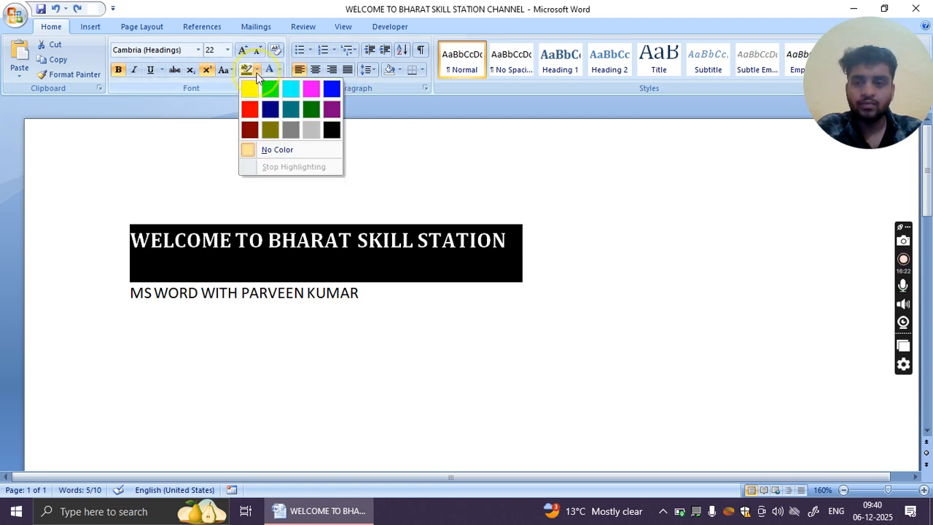
pyautogui.click(279, 69)
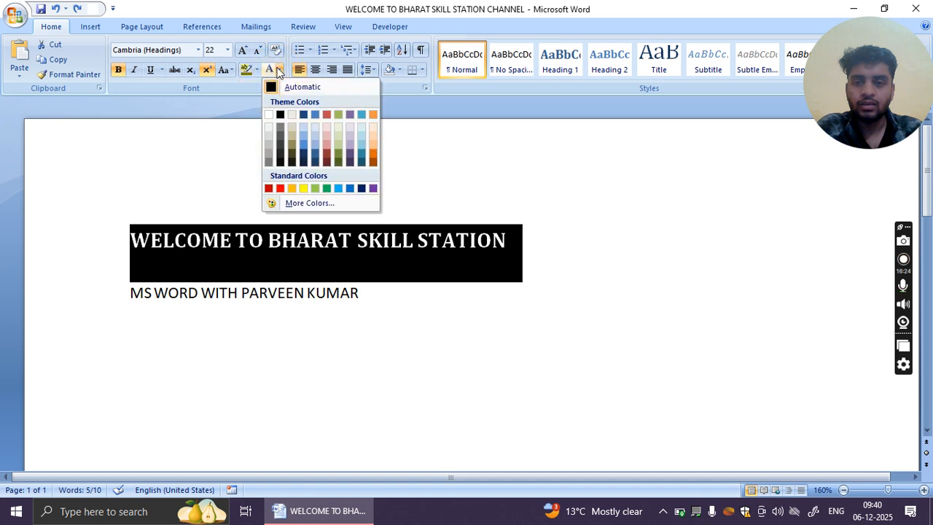
pyautogui.click(232, 70)
pyautogui.click(251, 88)
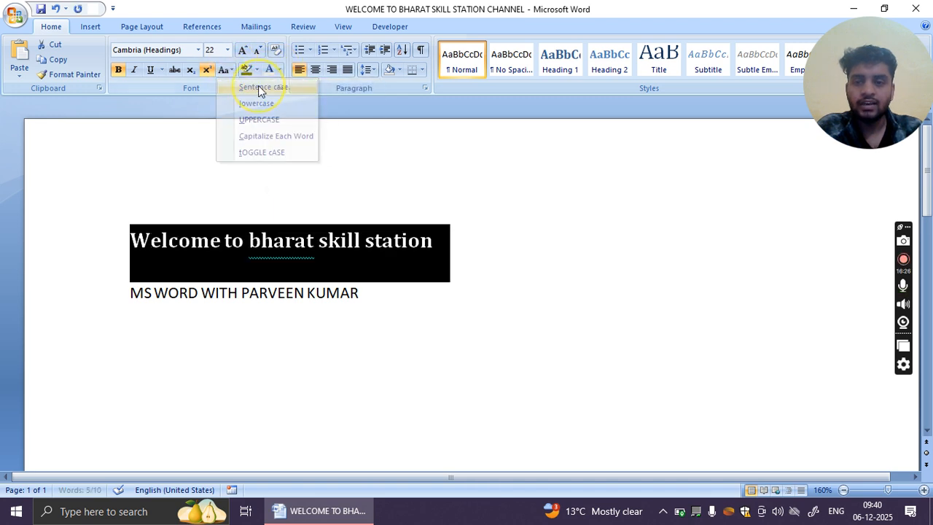
pyautogui.click(580, 183)
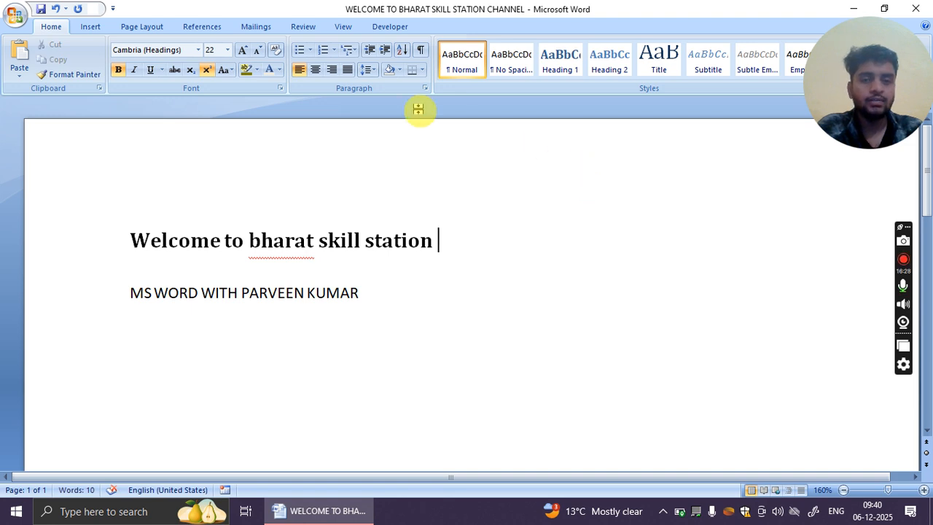
# Change the entire second line to lowercase.
pyautogui.click(232, 71)
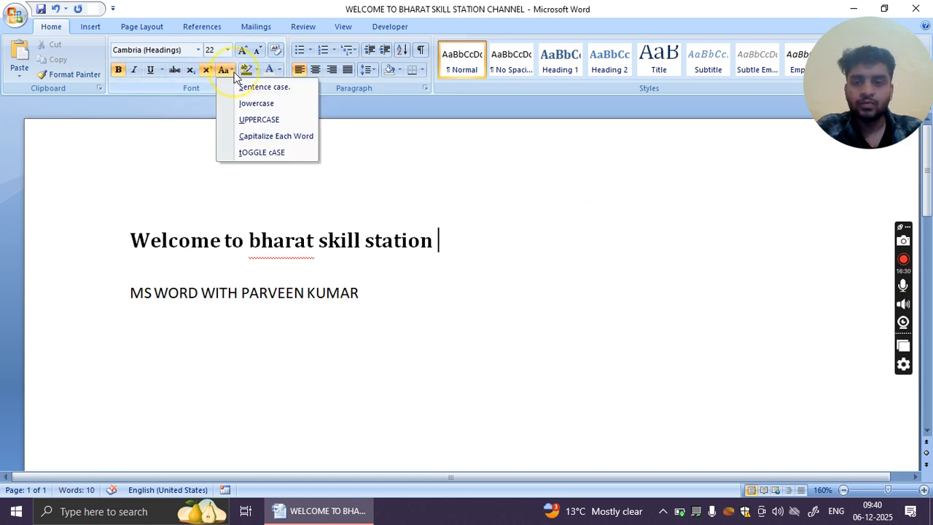
pyautogui.click(264, 105)
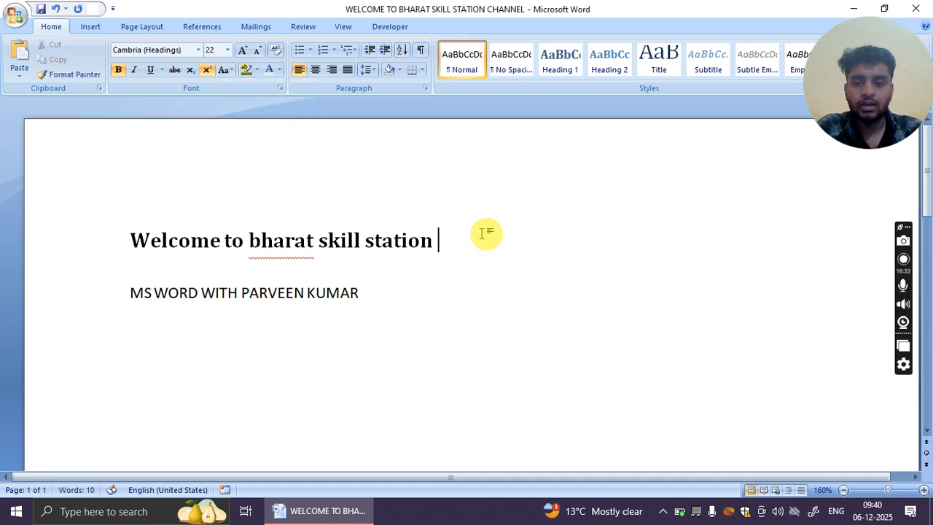
pyautogui.moveTo(373, 299); pyautogui.dragTo(125, 292)
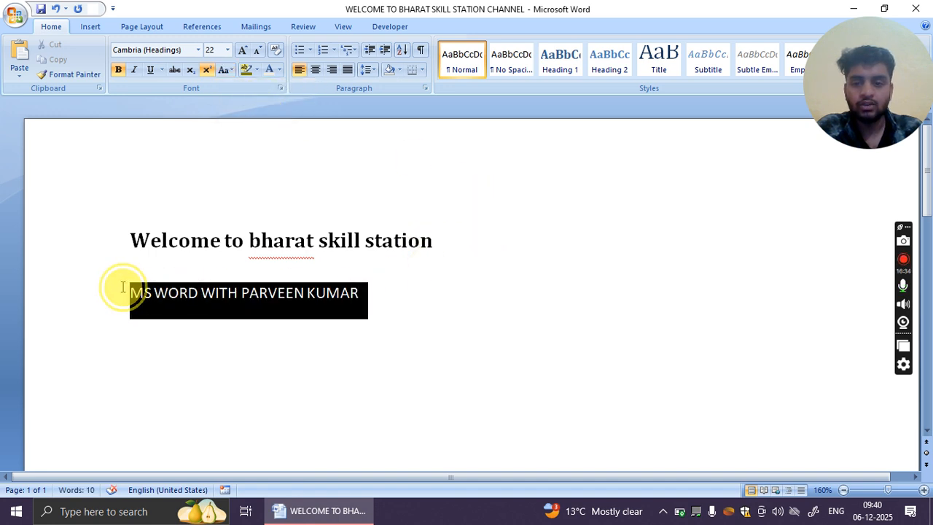
pyautogui.click(233, 73)
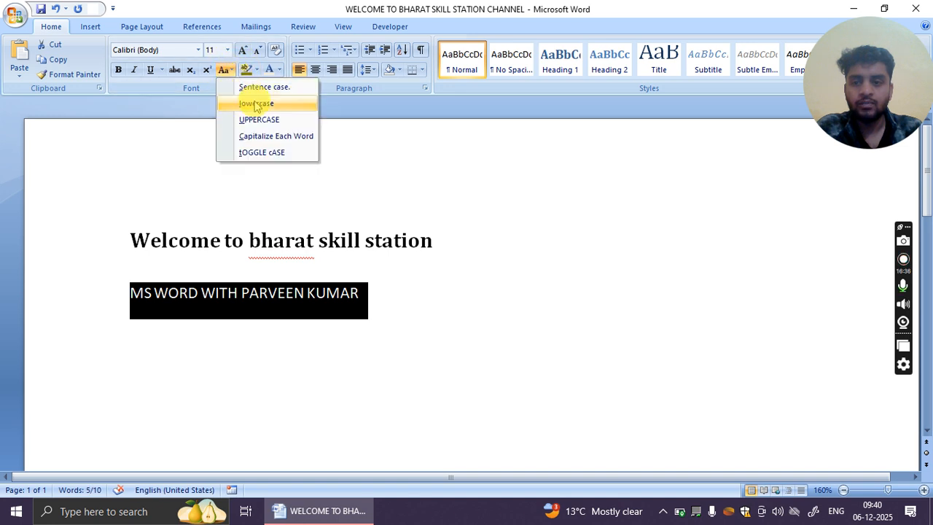
pyautogui.click(266, 106)
pyautogui.click(534, 340)
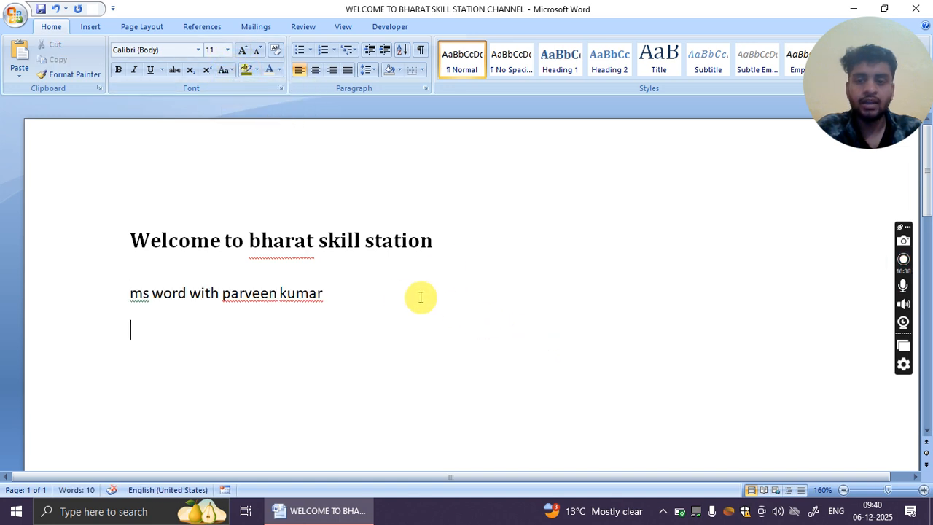
# Convert both the heading and the second line to UPPERCASE.
pyautogui.moveTo(336, 291); pyautogui.dragTo(140, 280)
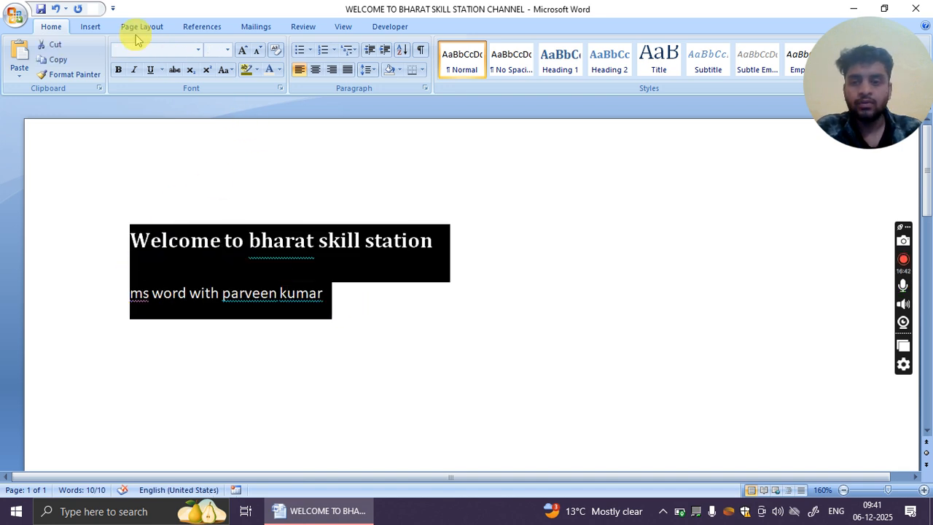
pyautogui.click(230, 71)
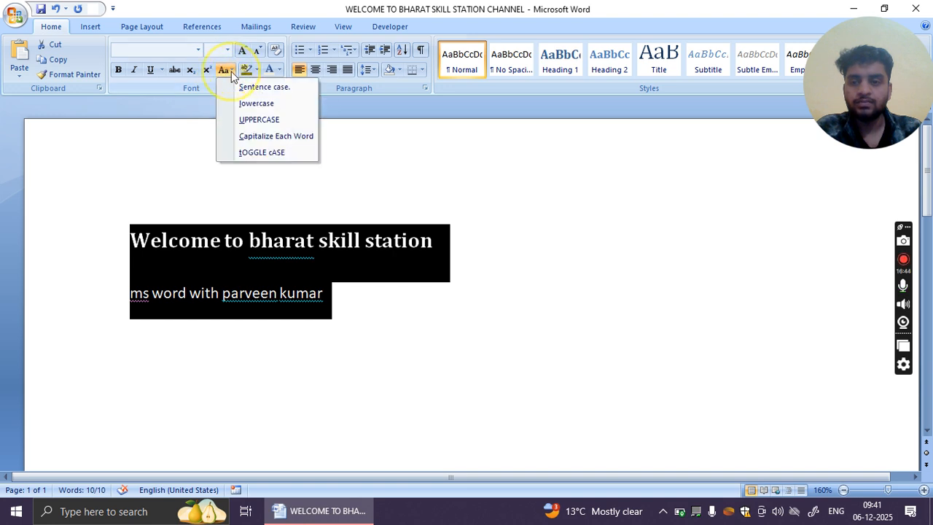
pyautogui.click(281, 120)
pyautogui.click(548, 363)
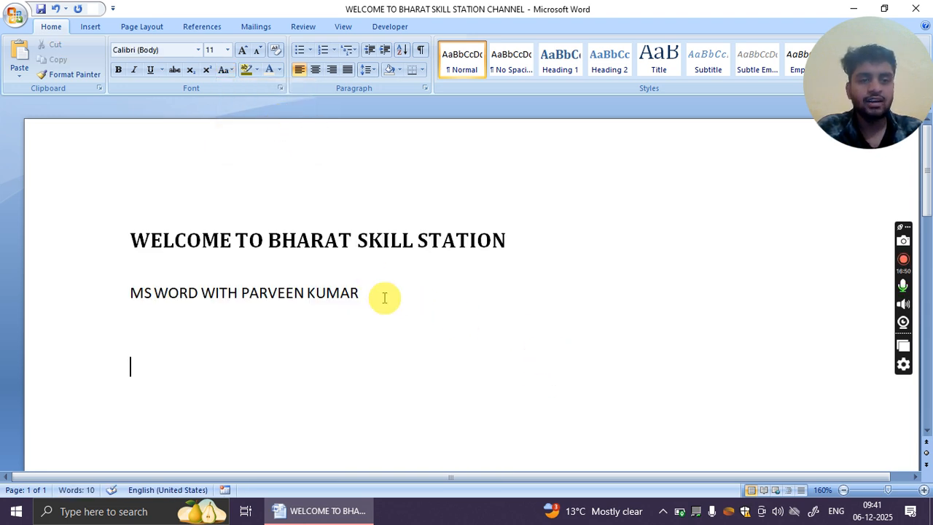
# Change the heading and the second line to Capitalize Each Word.
pyautogui.moveTo(381, 279); pyautogui.dragTo(214, 254)
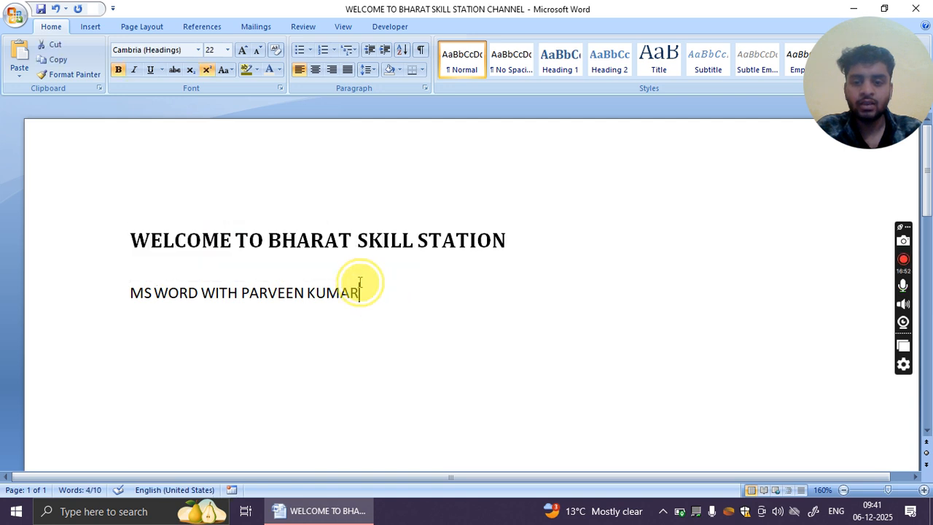
pyautogui.moveTo(377, 293); pyautogui.dragTo(161, 229)
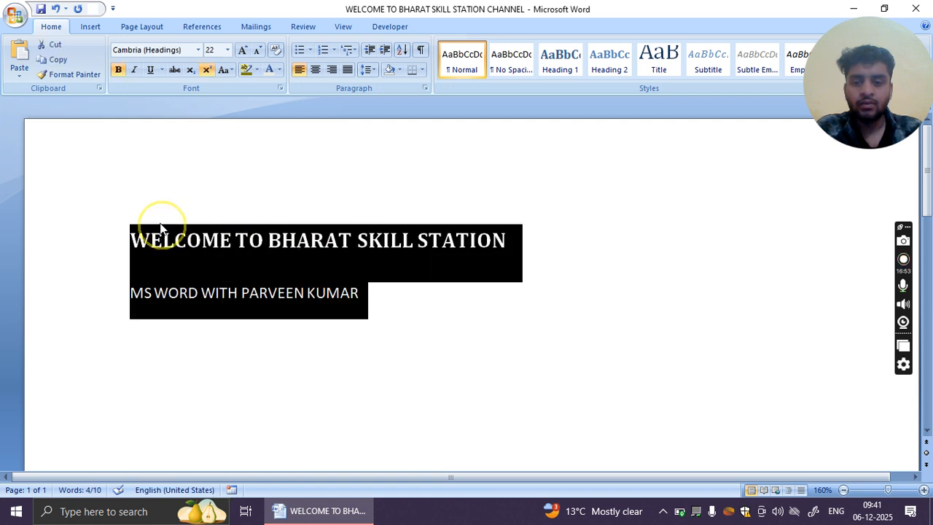
pyautogui.click(226, 70)
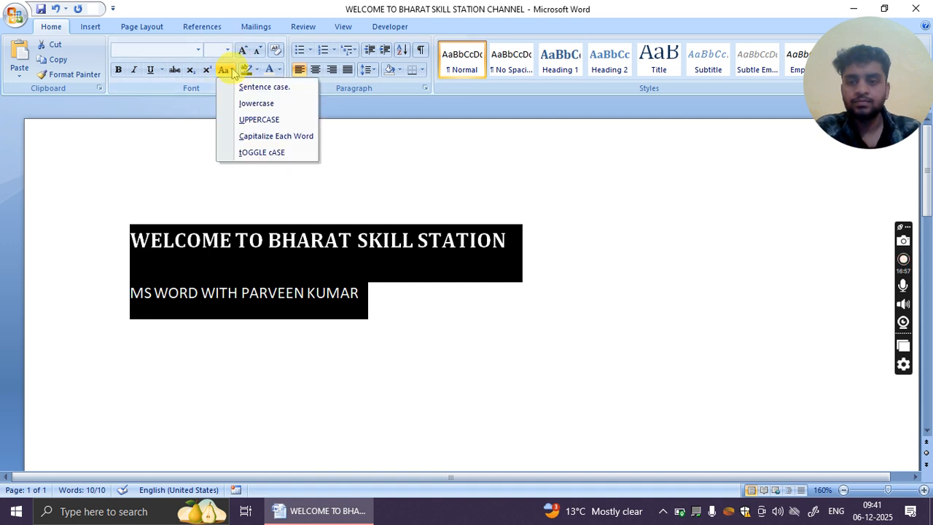
pyautogui.click(275, 136)
pyautogui.click(376, 299)
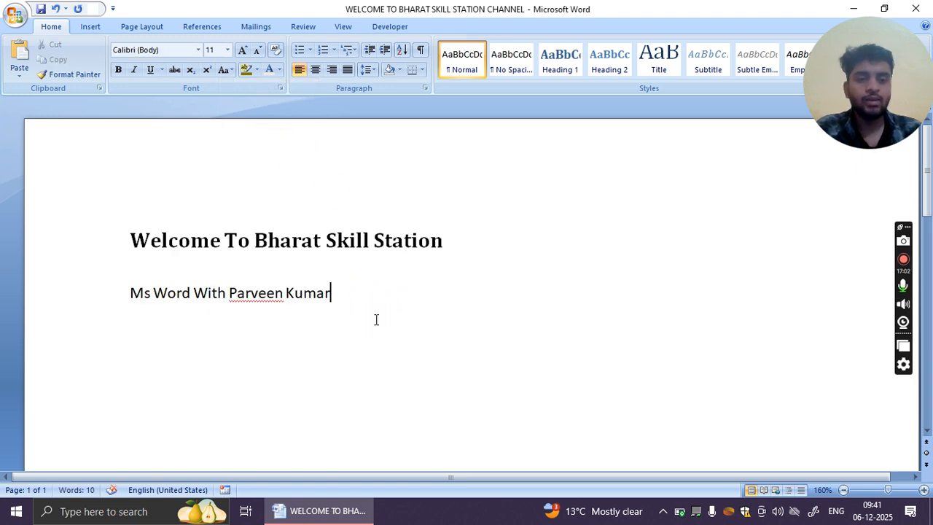
# Apply tOGGLE cASE to the heading and the second line.
pyautogui.moveTo(358, 294); pyautogui.dragTo(154, 219)
pyautogui.click(226, 70)
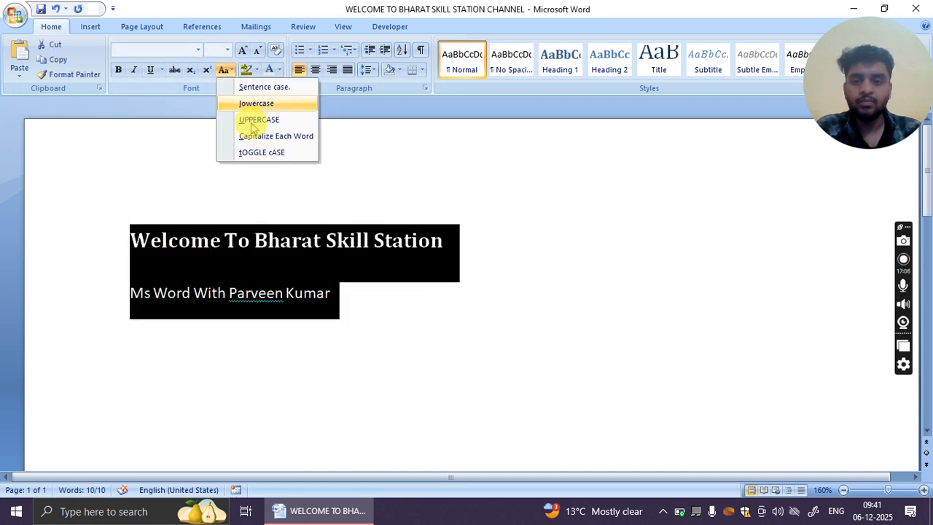
pyautogui.click(274, 153)
pyautogui.click(415, 301)
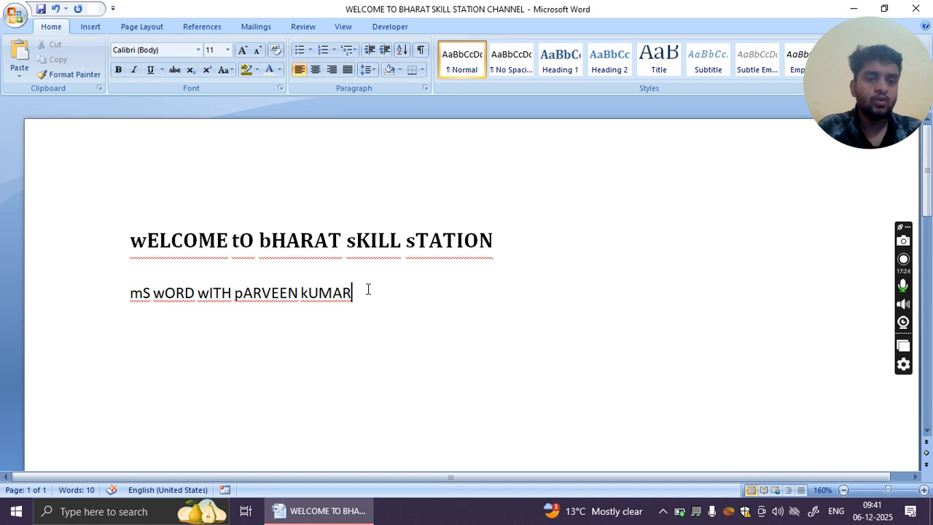
# Change the heading and the second line together to Sentence case.
pyautogui.moveTo(368, 290); pyautogui.dragTo(191, 214)
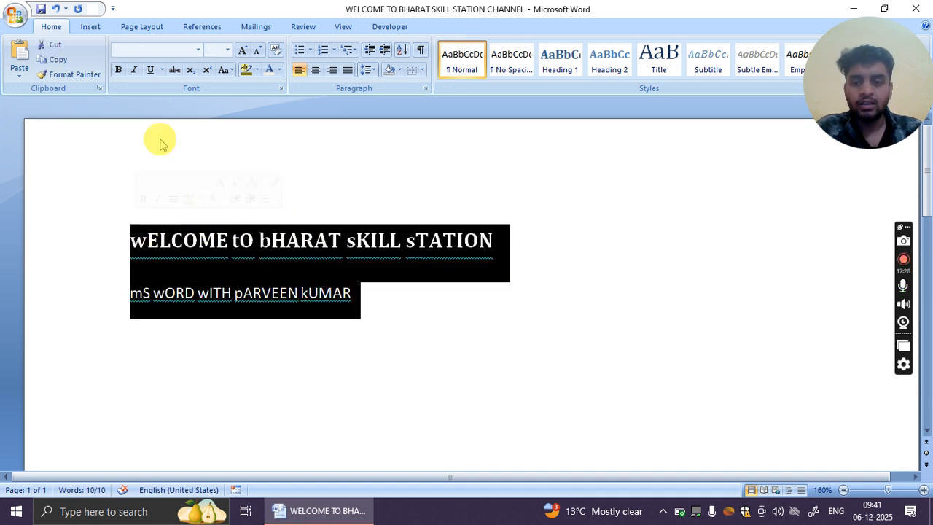
pyautogui.click(226, 69)
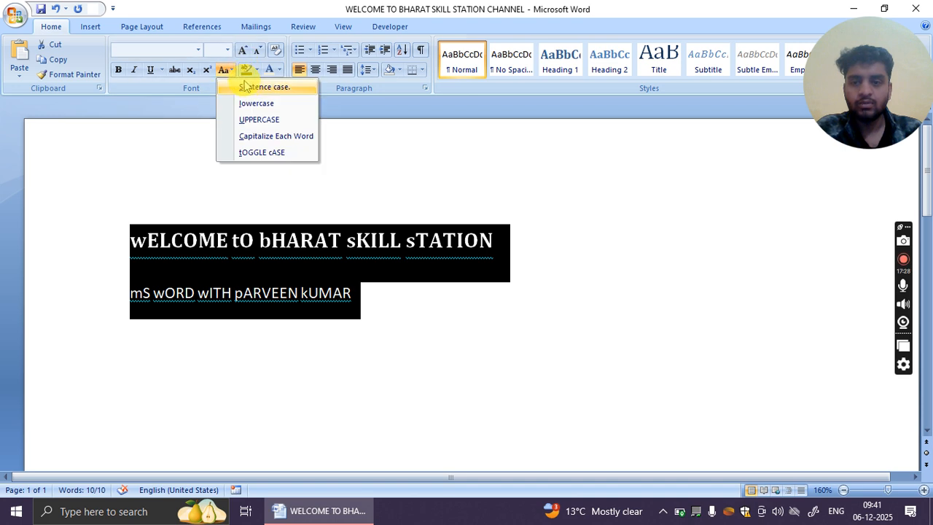
pyautogui.click(248, 87)
# Convert the heading and the second line back to UPPERCASE.
pyautogui.click(226, 69)
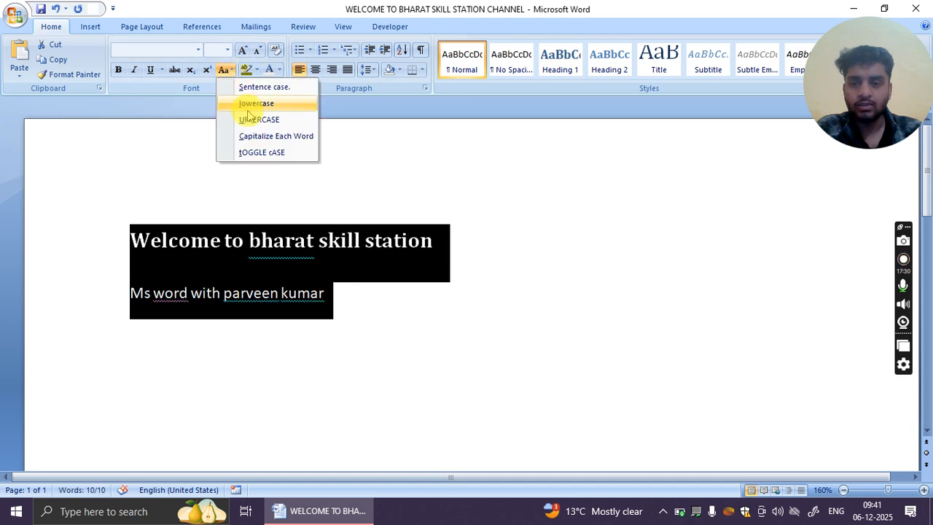
pyautogui.click(261, 119)
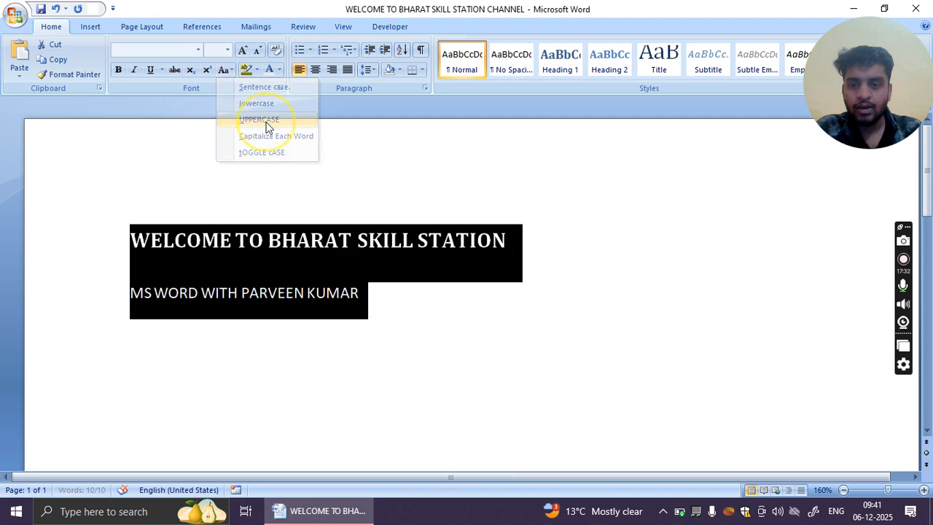
pyautogui.click(510, 320)
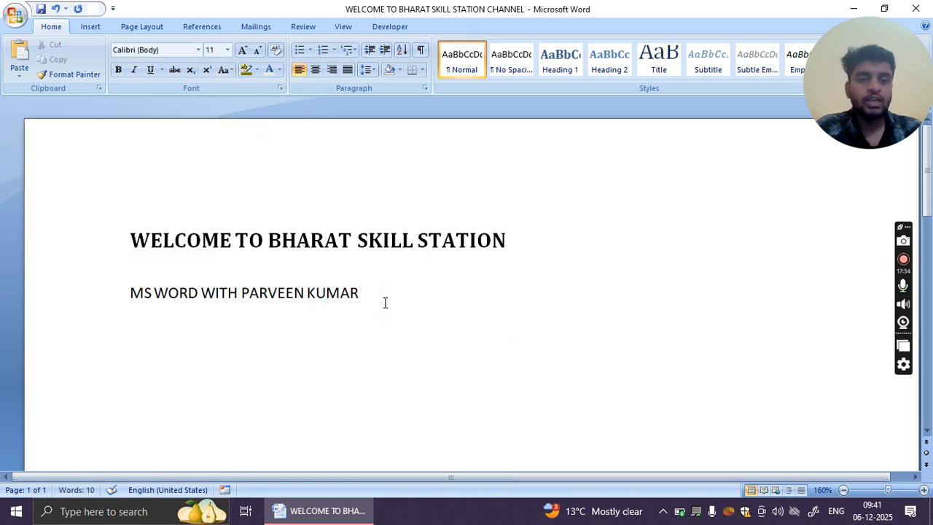
# Highlight the heading and the second line in light gray.
pyautogui.moveTo(385, 302); pyautogui.dragTo(109, 254)
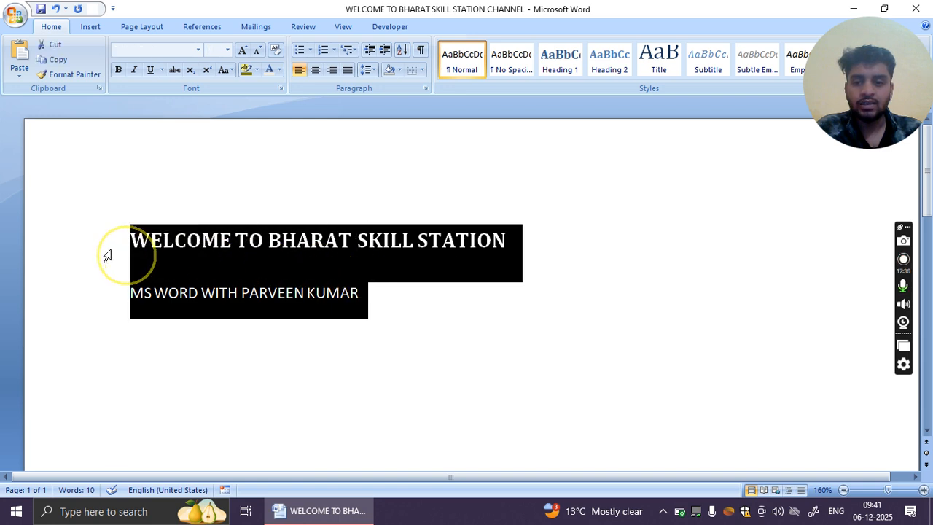
pyautogui.click(256, 69)
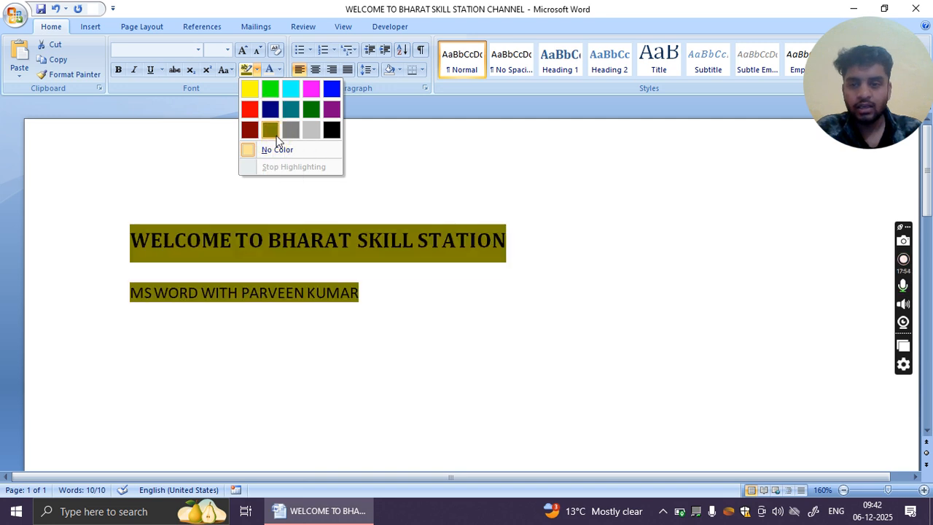
pyautogui.click(312, 136)
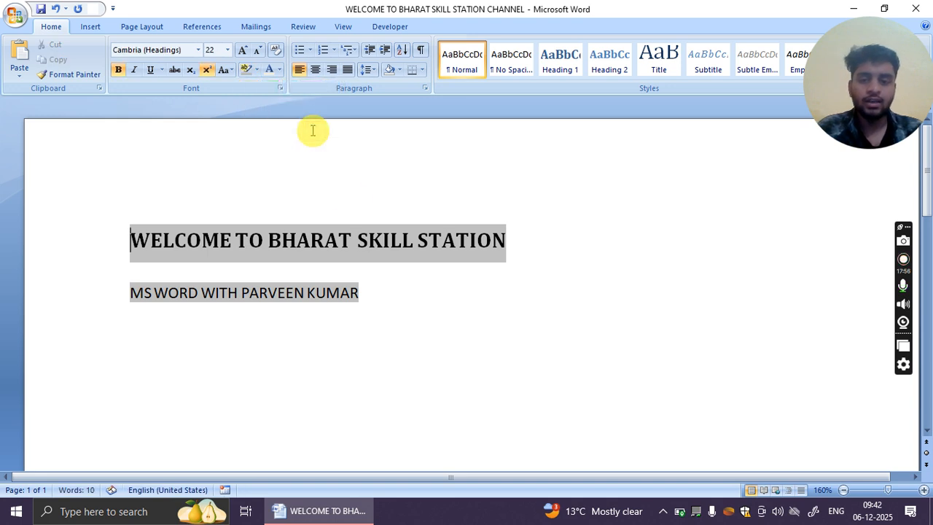
pyautogui.click(407, 284)
pyautogui.click(408, 292)
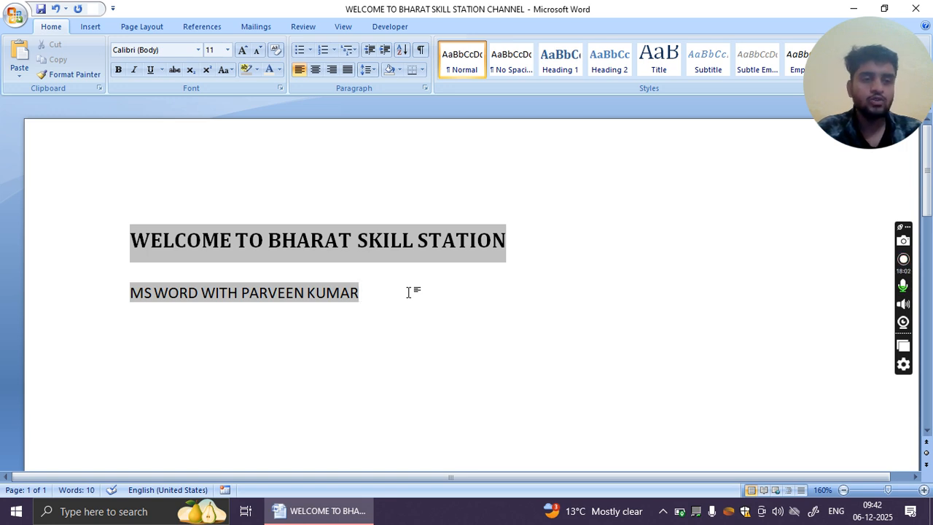
# Remove the highlight from the heading and the second line by setting it to No Color.
pyautogui.moveTo(409, 291); pyautogui.dragTo(139, 222)
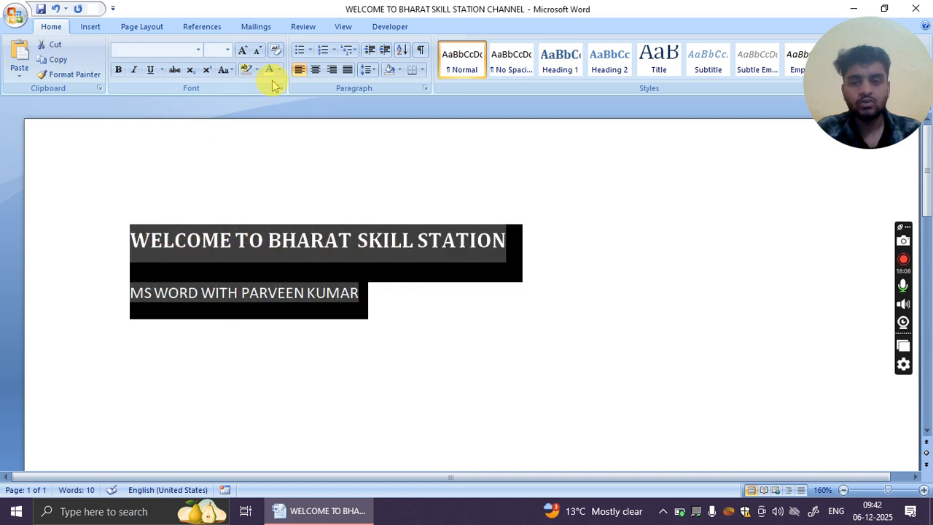
pyautogui.click(257, 69)
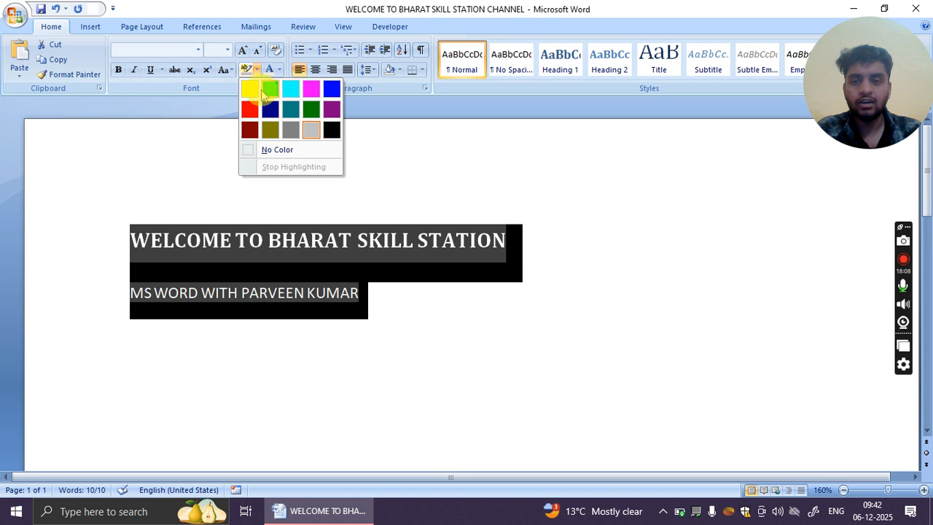
pyautogui.click(278, 150)
pyautogui.click(391, 300)
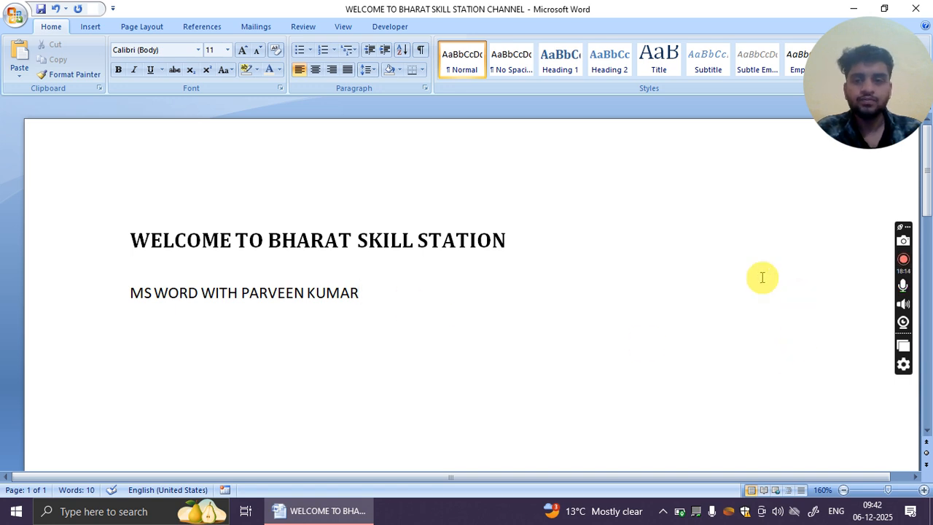
# Turn the heading and the second line into a bulleted list with solid round bullets and check both bullets.
pyautogui.moveTo(407, 311); pyautogui.dragTo(131, 225)
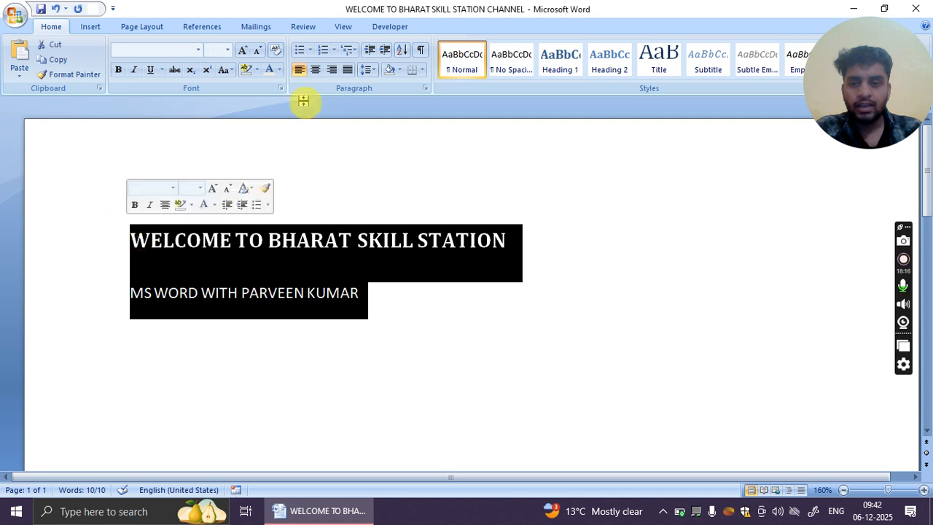
pyautogui.click(311, 51)
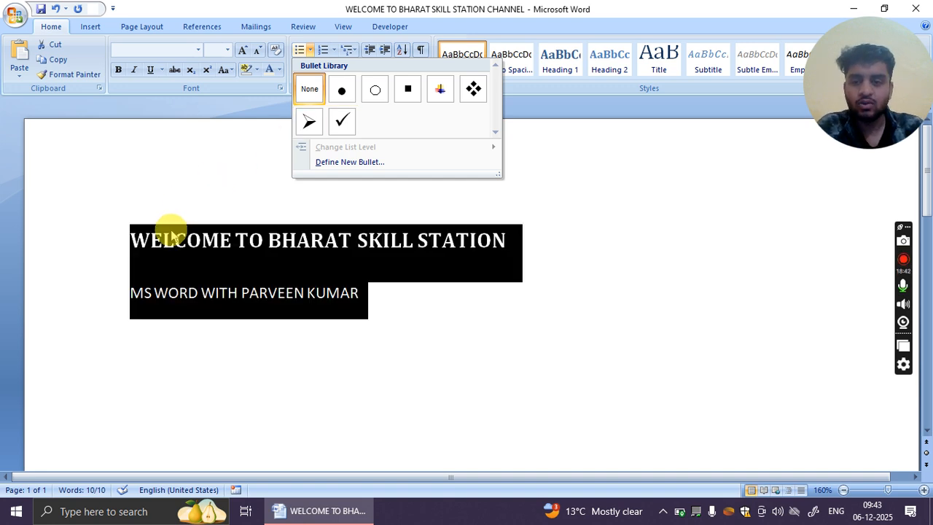
pyautogui.click(341, 92)
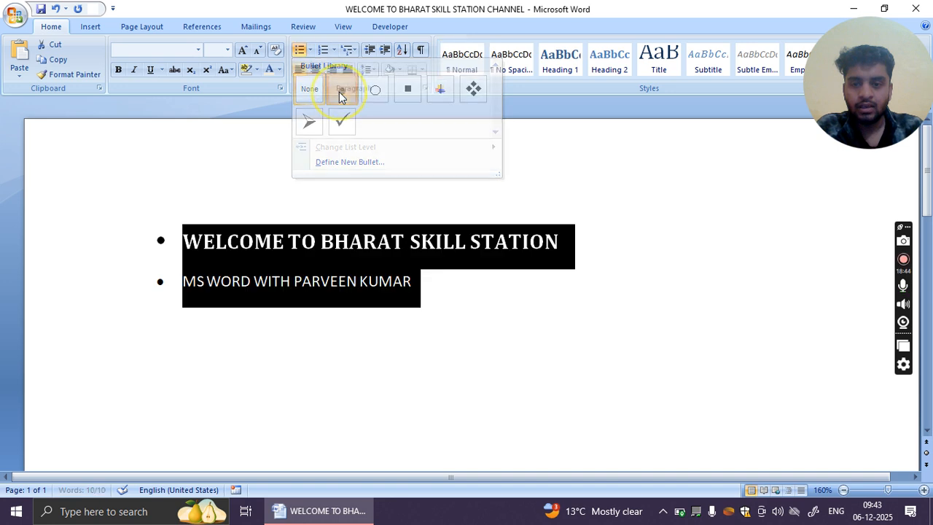
pyautogui.click(172, 240)
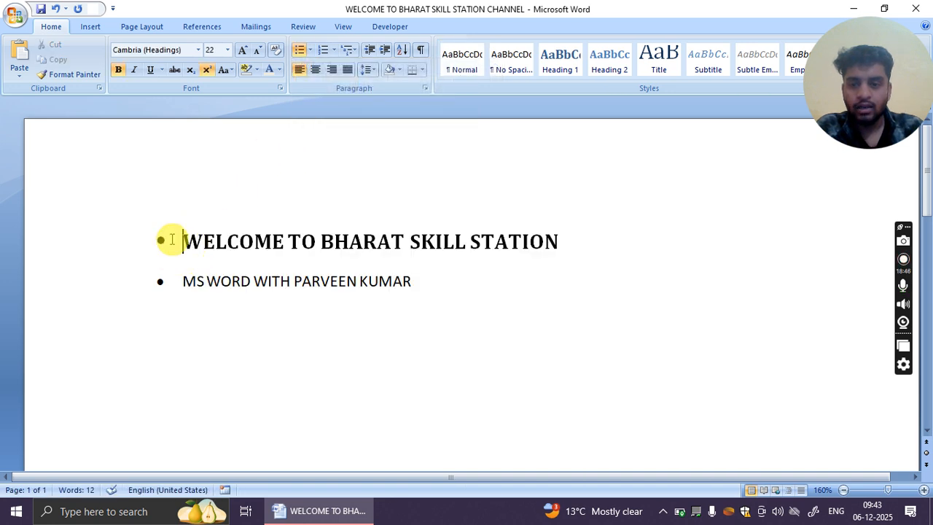
pyautogui.click(161, 239)
pyautogui.click(245, 309)
pyautogui.click(153, 282)
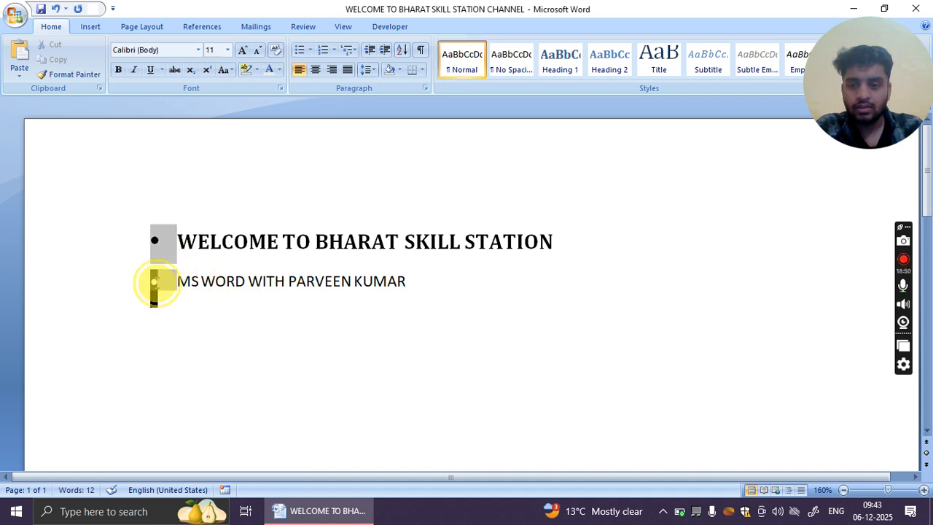
pyautogui.click(223, 310)
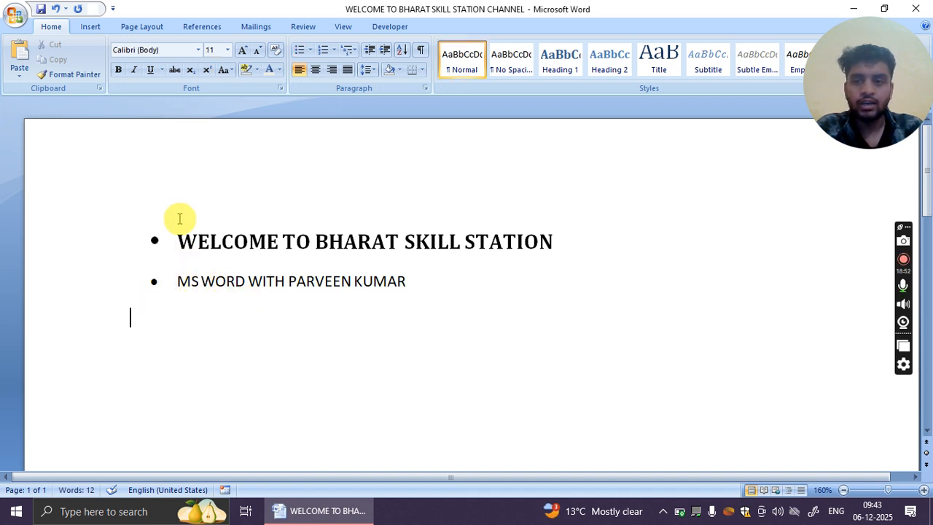
# Preview the other Bullet Library styles on the two bulleted lines without applying one.
pyautogui.moveTo(179, 228); pyautogui.dragTo(428, 292)
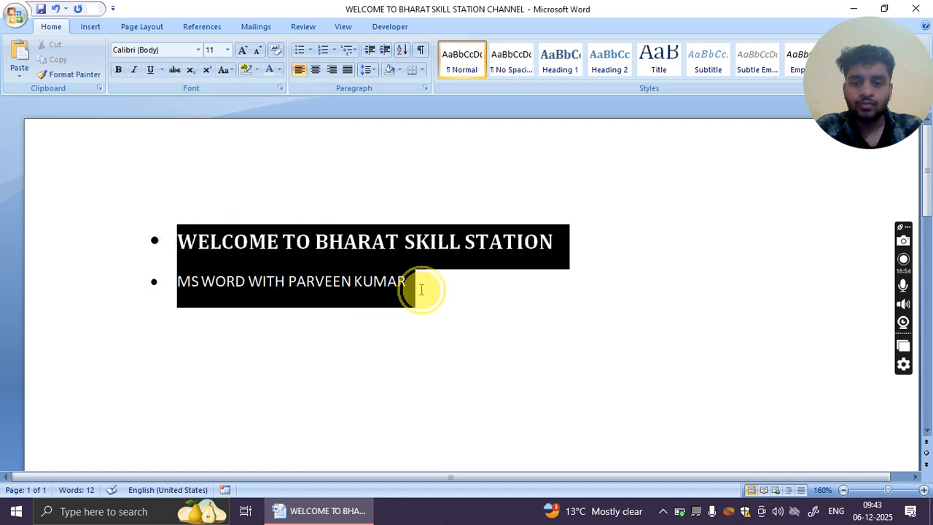
pyautogui.click(310, 52)
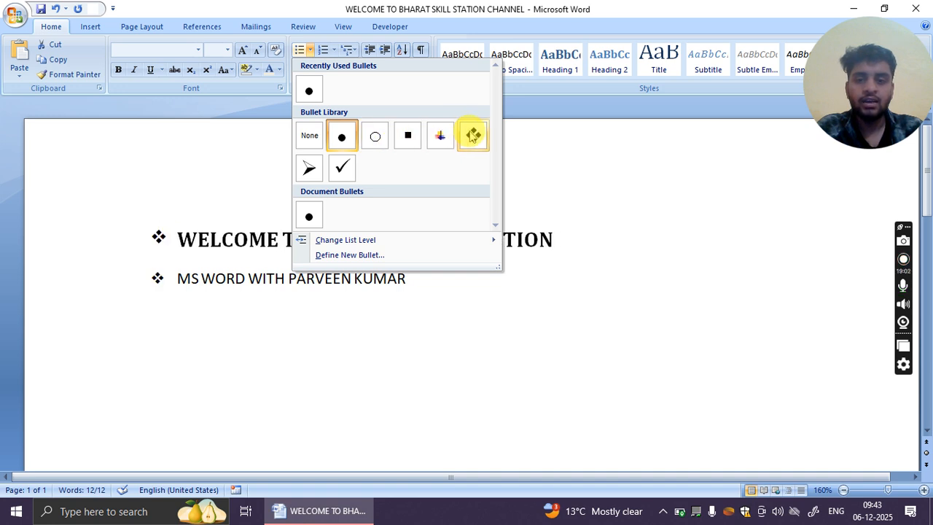
pyautogui.click(449, 128)
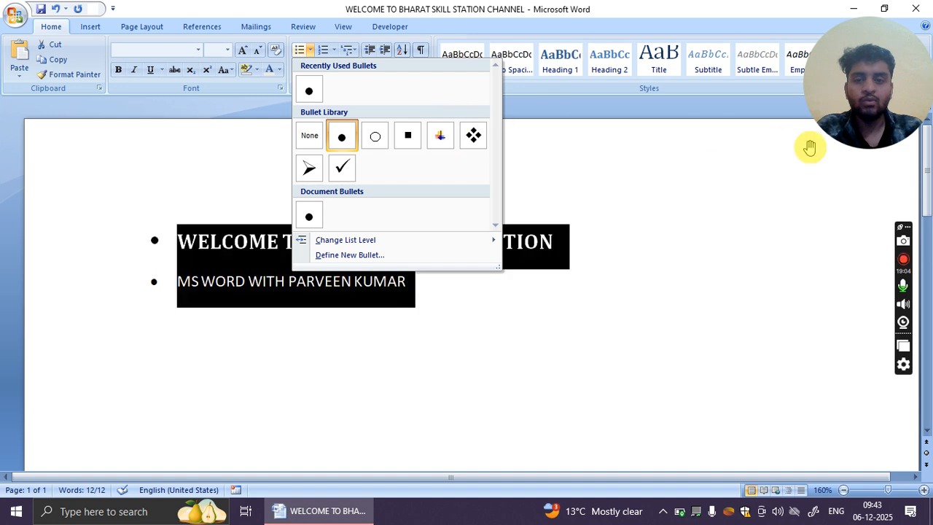
pyautogui.click(518, 153)
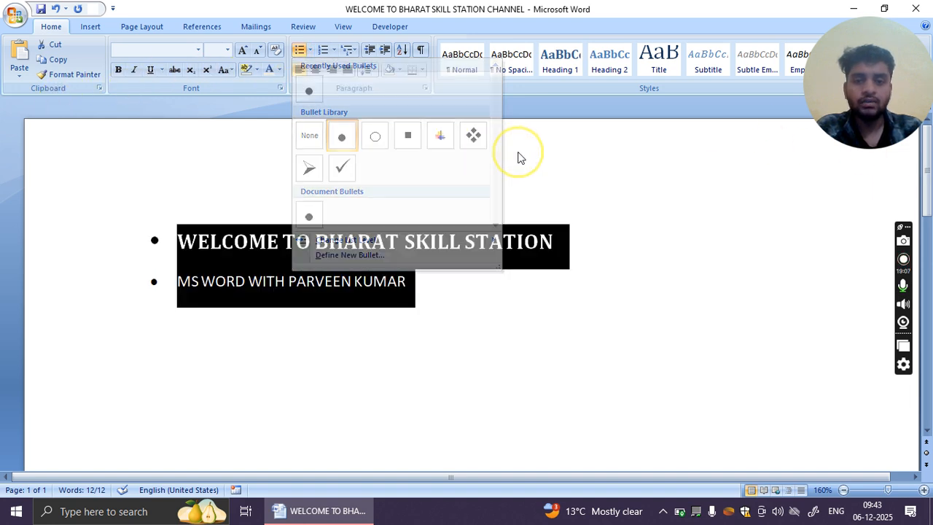
# Preview the Numbering Library formats on the two bulleted lines without applying one.
pyautogui.click(329, 50)
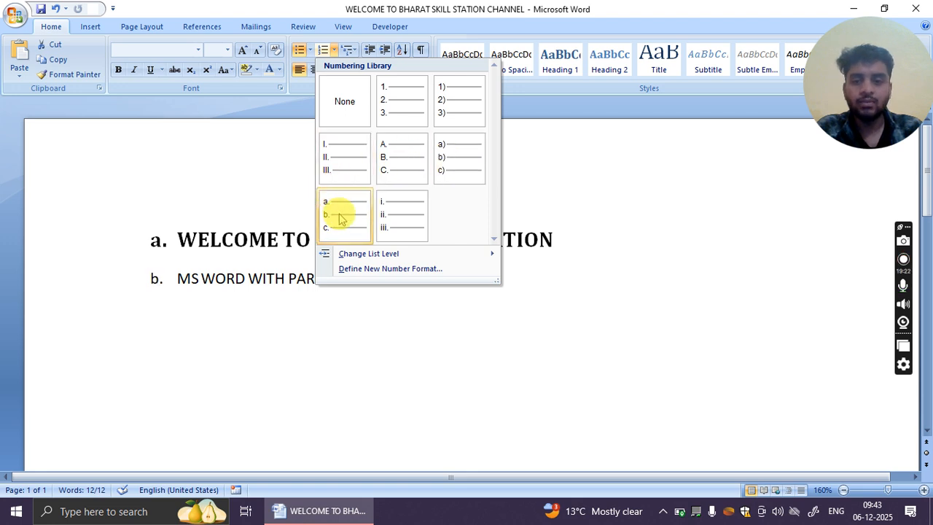
pyautogui.click(642, 202)
pyautogui.click(545, 298)
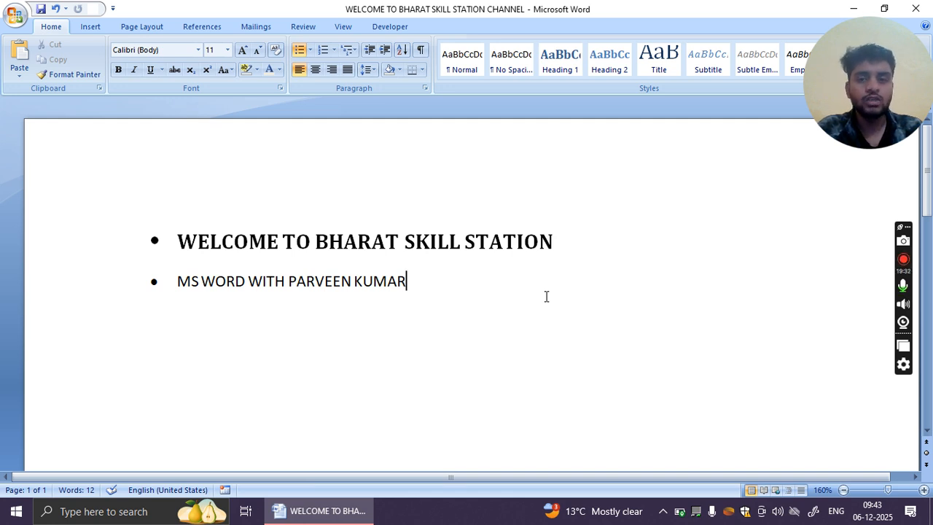
# Apply left alignment to the two bulleted lines.
pyautogui.moveTo(487, 279); pyautogui.dragTo(206, 217)
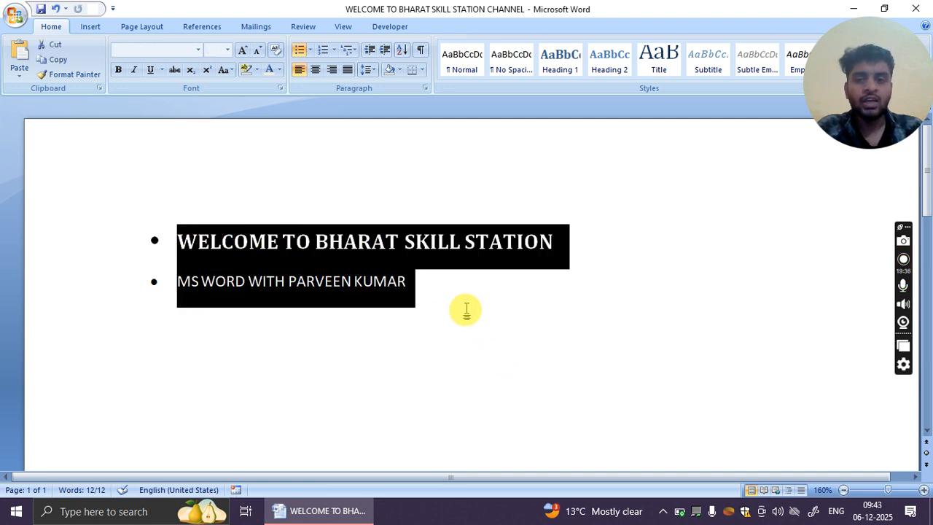
pyautogui.click(298, 79)
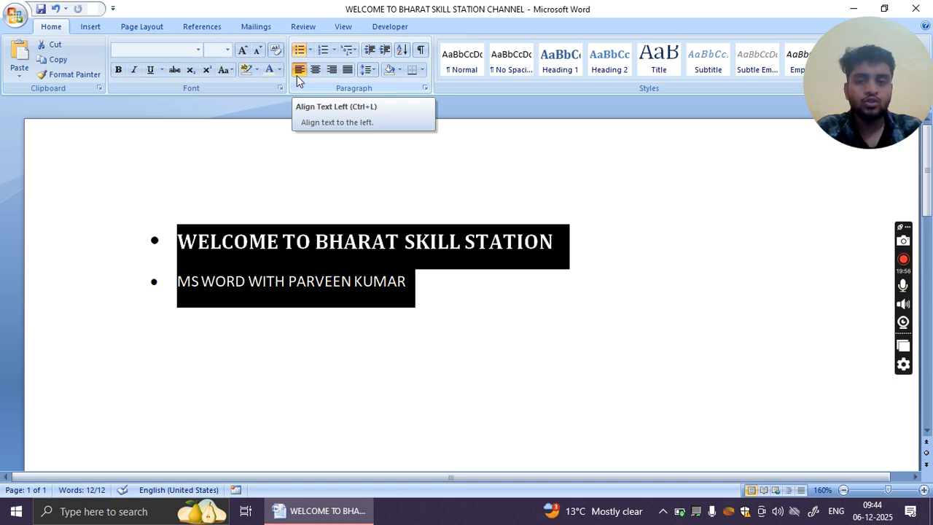
pyautogui.click(359, 170)
pyautogui.click(419, 273)
# Center the two bulleted lines, and follow with right alignment.
pyautogui.hotkey('ctrl', 'a')
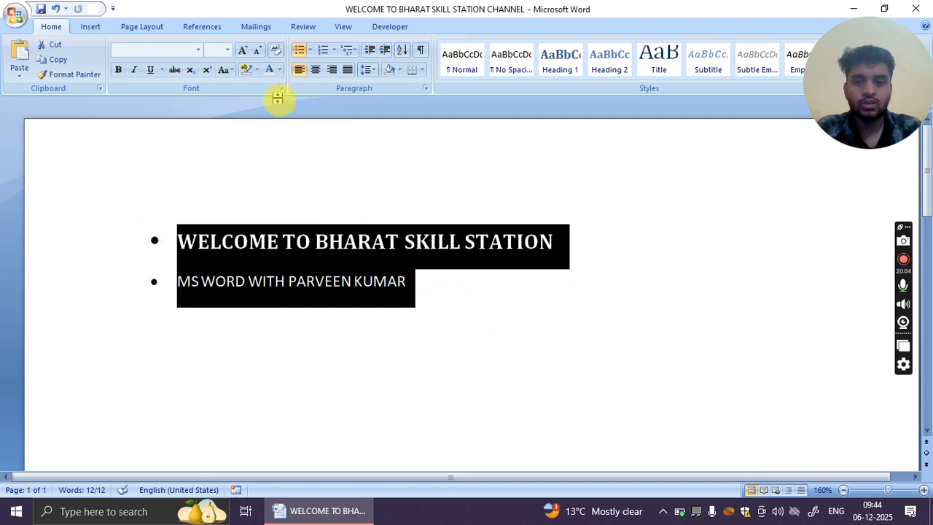
pyautogui.click(315, 76)
pyautogui.click(349, 209)
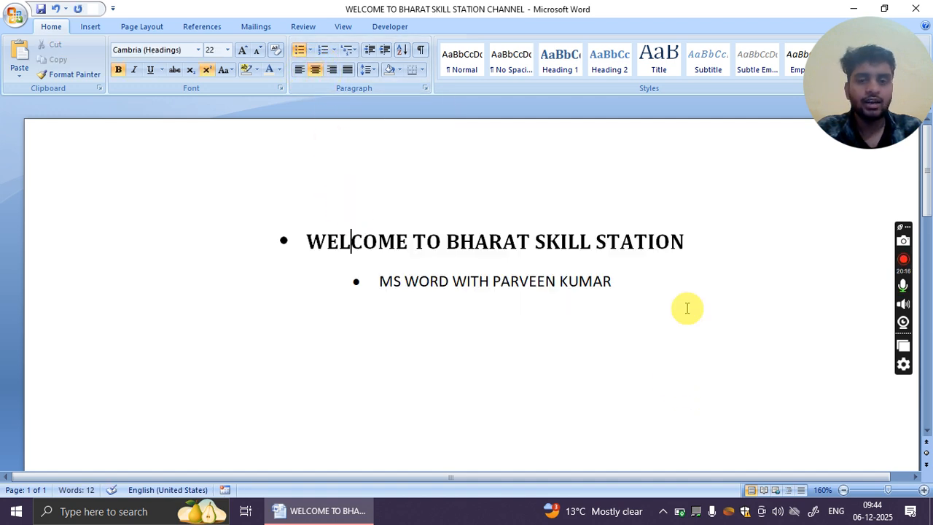
pyautogui.moveTo(654, 291); pyautogui.dragTo(280, 240)
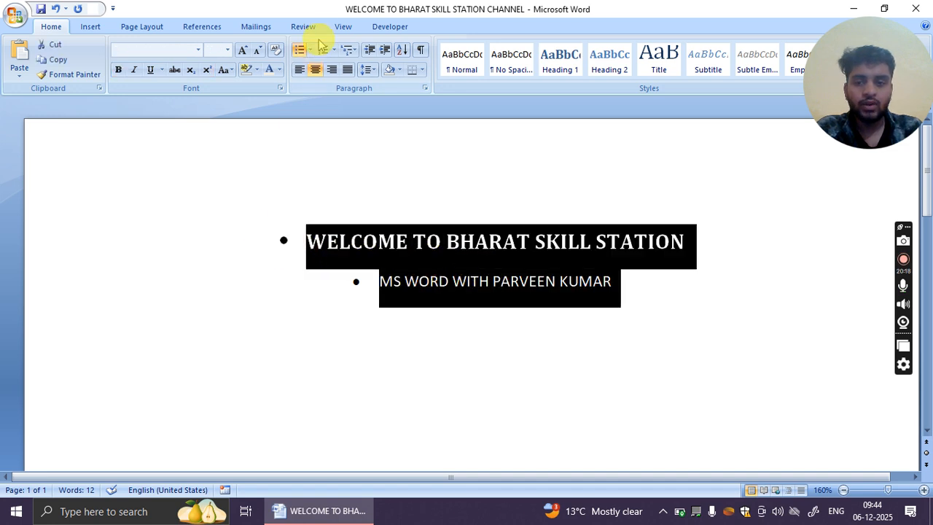
pyautogui.click(331, 70)
# Justify the two bulleted lines.
pyautogui.moveTo(850, 297); pyautogui.dragTo(521, 251)
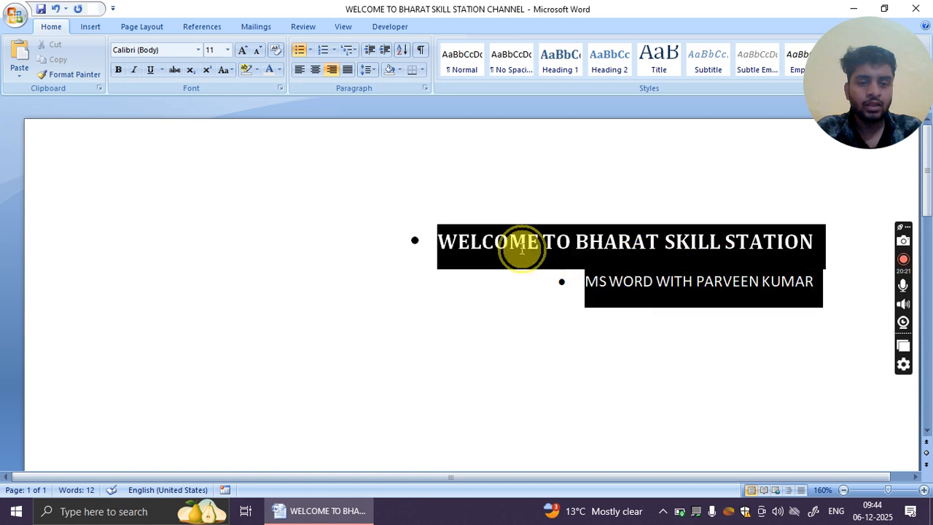
pyautogui.click(348, 69)
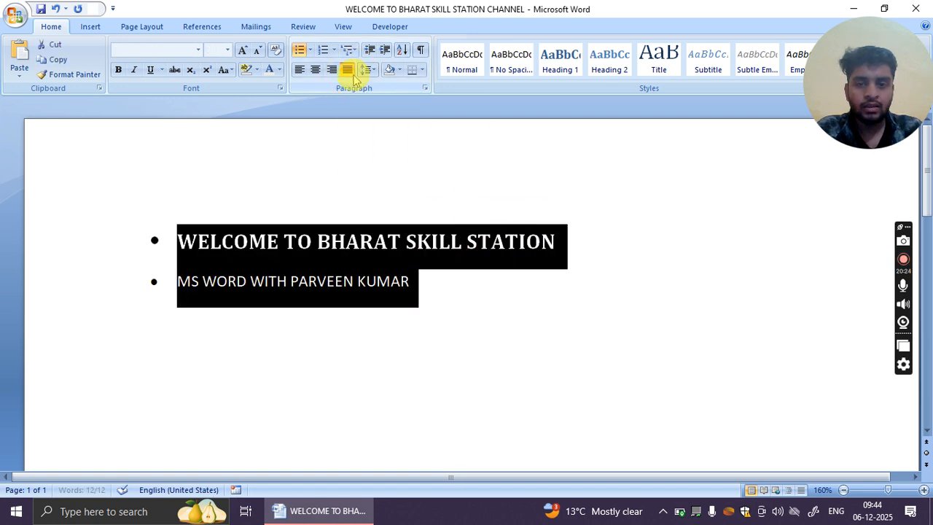
pyautogui.click(490, 318)
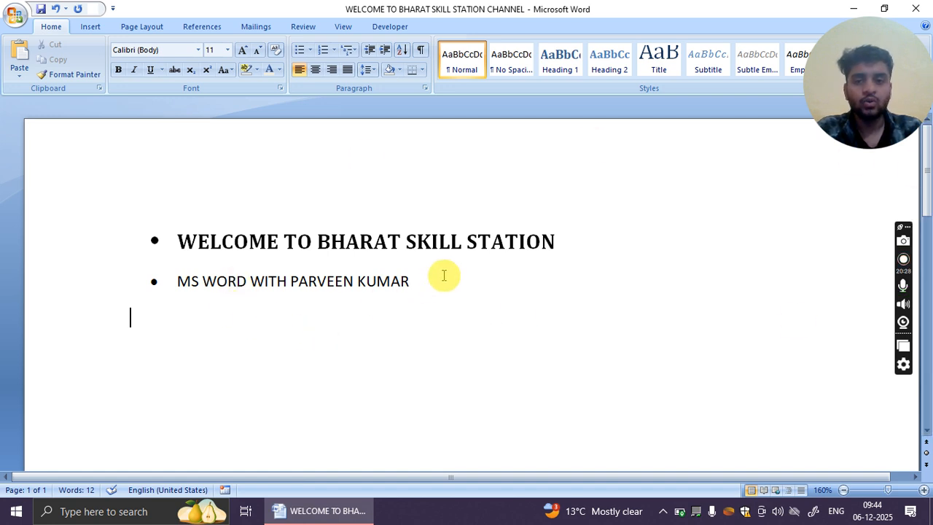
# Decrease the indent of the two bulleted lines once, and increase it repeatedly until the heading wraps onto a second line.
pyautogui.moveTo(444, 292); pyautogui.dragTo(222, 146)
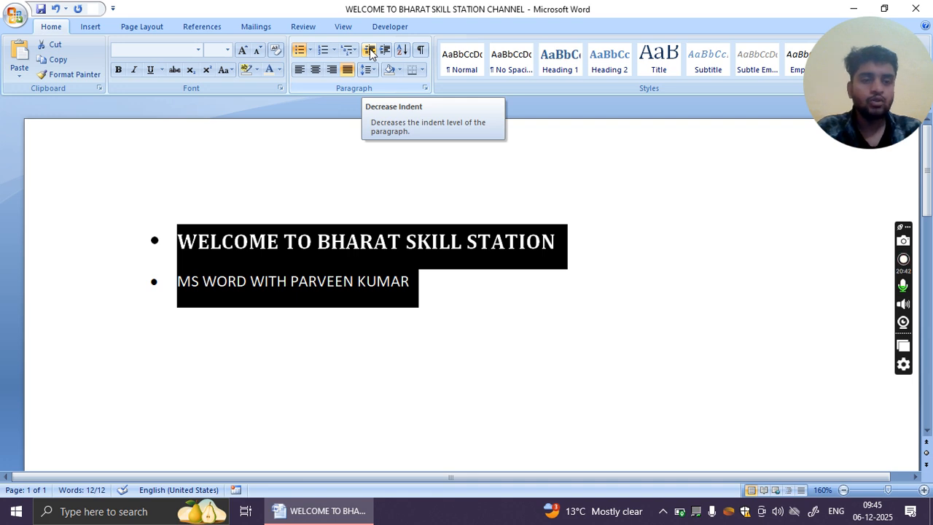
pyautogui.click(370, 51)
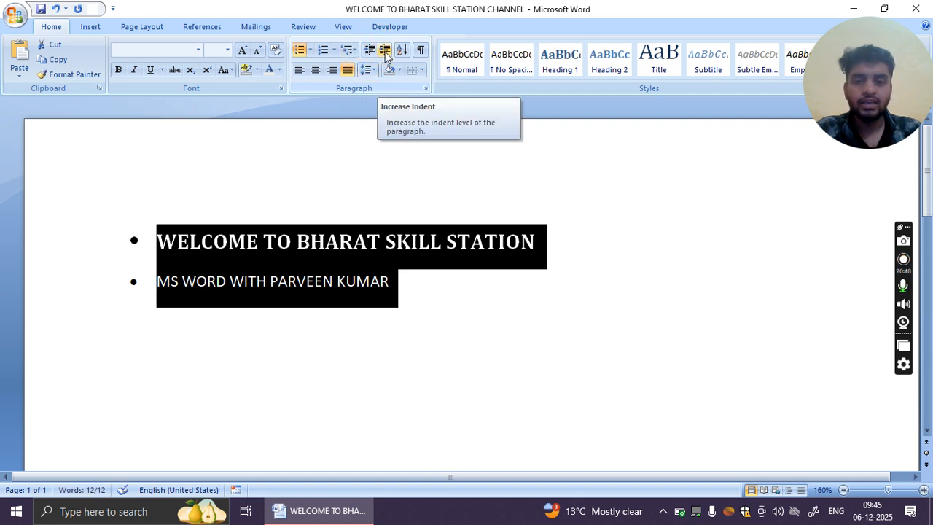
pyautogui.doubleClick(385, 51)
pyautogui.doubleClick(385, 51)
pyautogui.doubleClick(385, 51)
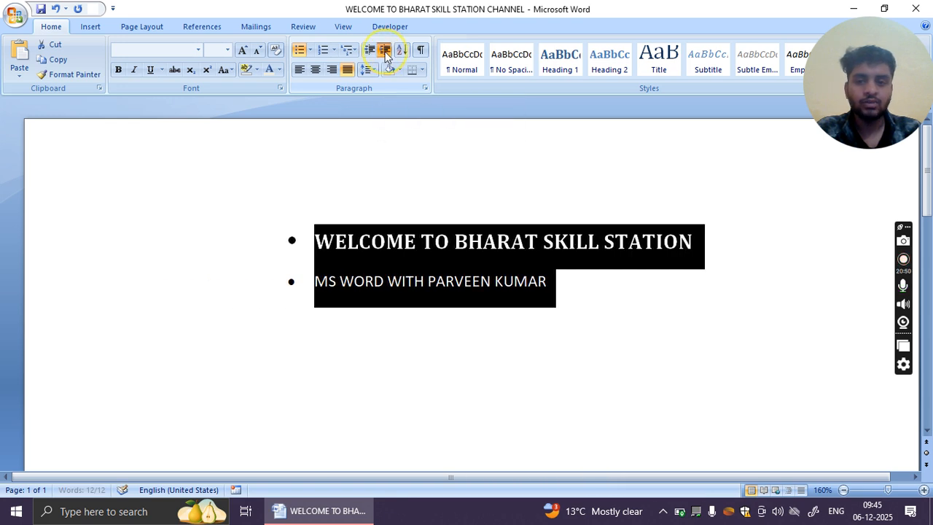
pyautogui.doubleClick(385, 51)
pyautogui.click(385, 51)
pyautogui.click(385, 51)
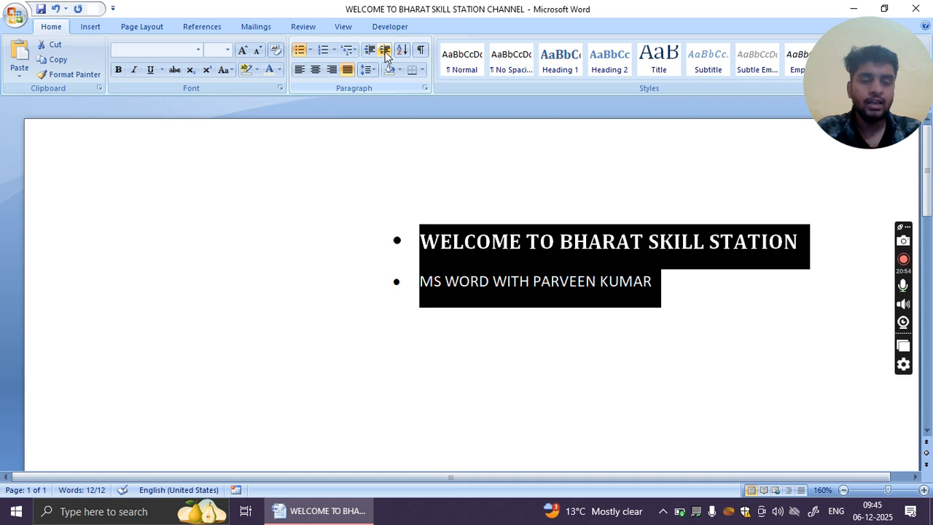
pyautogui.click(385, 51)
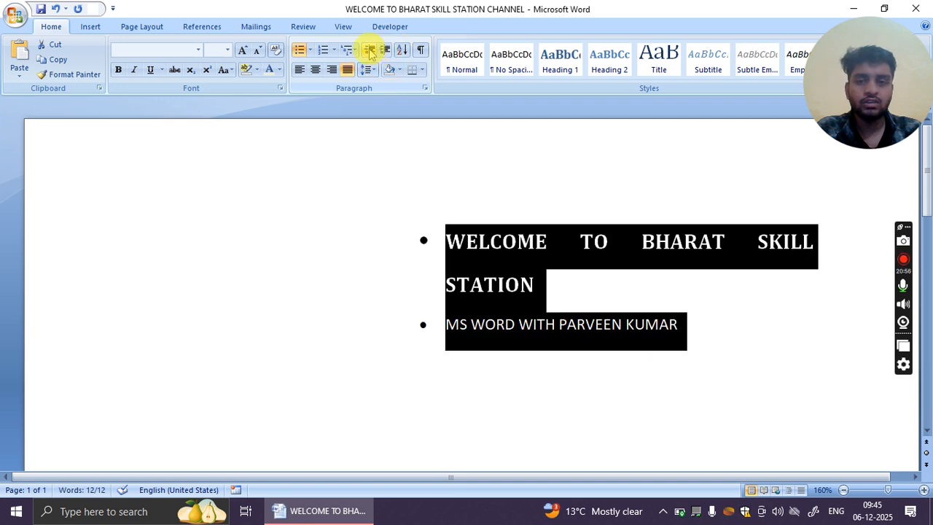
# Decrease the indent of both bulleted lines until the bullets are back at the page margin.
pyautogui.doubleClick(370, 51)
pyautogui.click(370, 51)
pyautogui.doubleClick(370, 51)
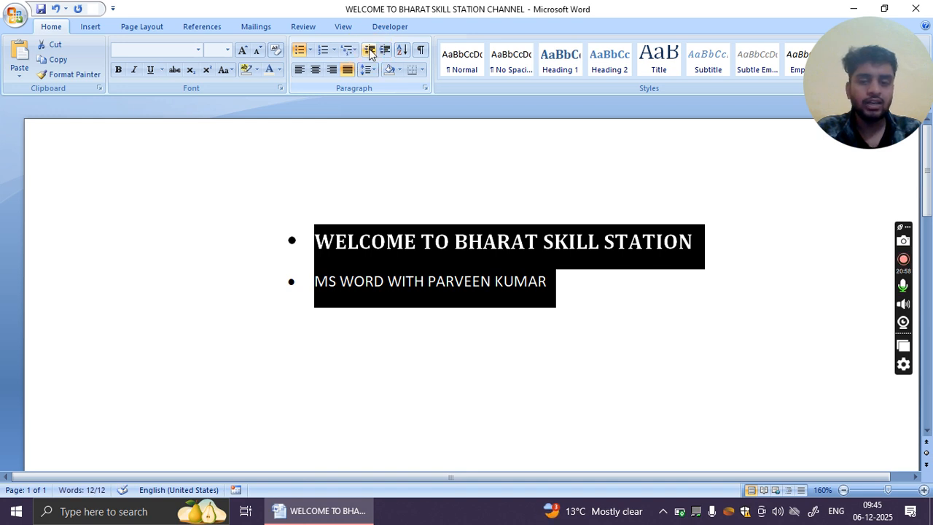
pyautogui.doubleClick(370, 51)
pyautogui.doubleClick(370, 51)
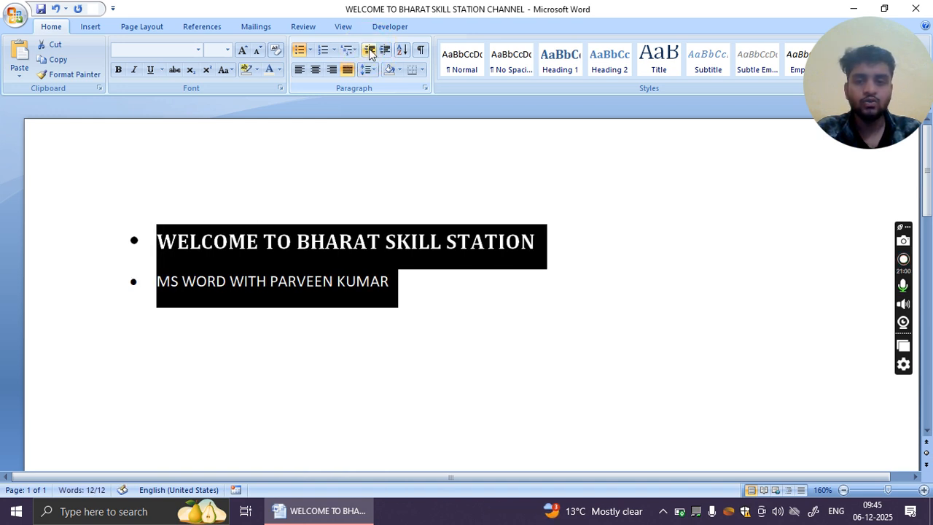
# Preview the theme shading colours on the two bulleted lines without applying one.
pyautogui.click(417, 272)
pyautogui.moveTo(445, 243); pyautogui.dragTo(245, 200)
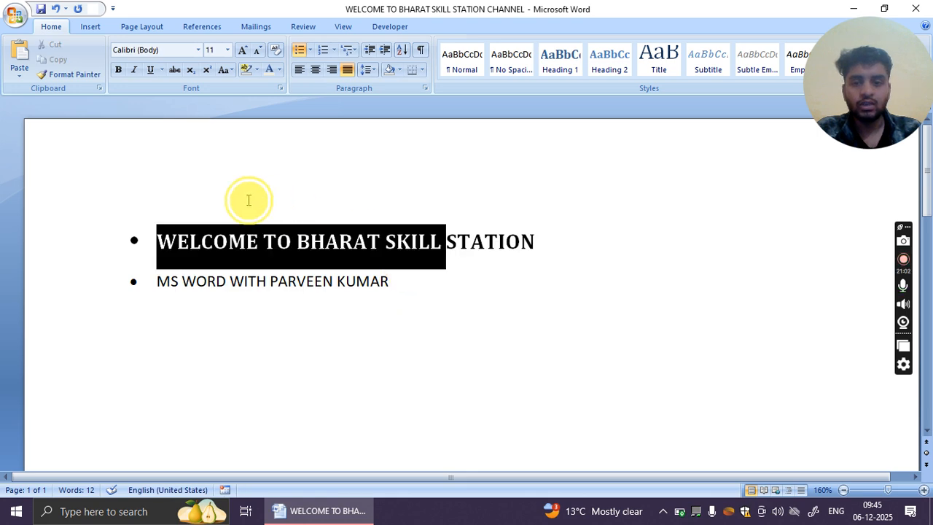
pyautogui.click(438, 283)
pyautogui.moveTo(437, 284); pyautogui.dragTo(202, 225)
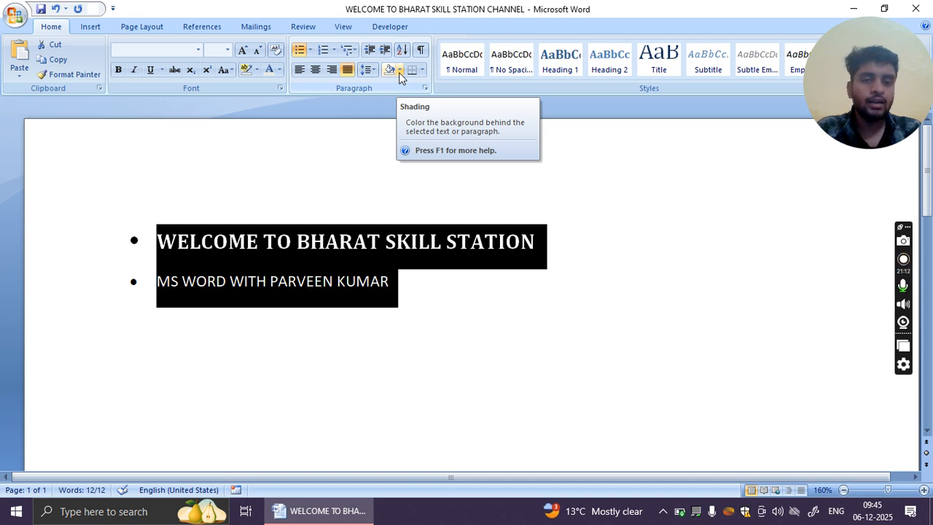
pyautogui.click(399, 71)
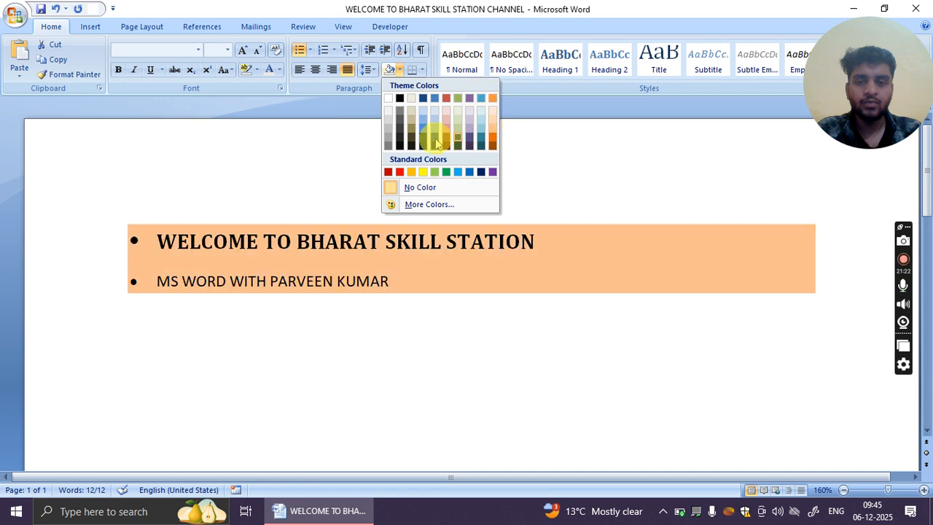
pyautogui.click(552, 122)
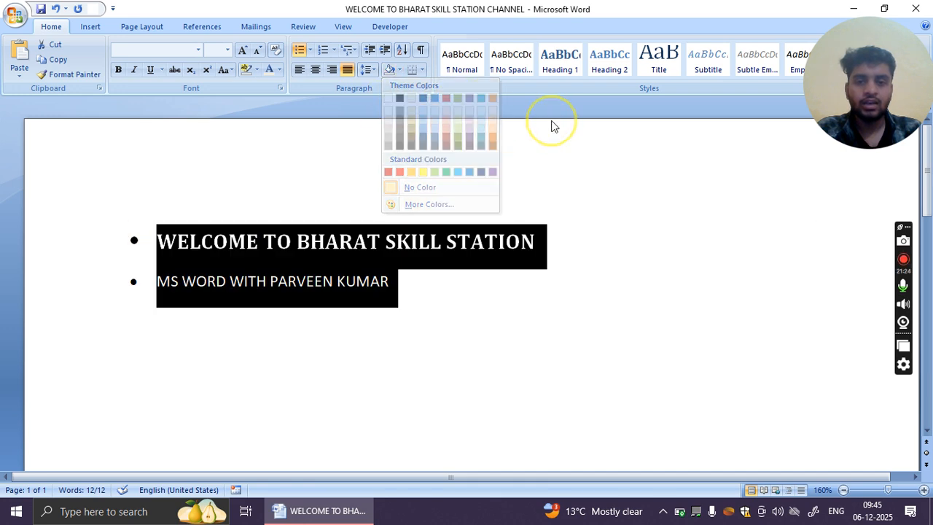
# Preview quick styles such as Title, Subtitle and Emphasis on the two bulleted lines.
pyautogui.click(436, 315)
pyautogui.click(423, 288)
pyautogui.moveTo(423, 288); pyautogui.dragTo(235, 242)
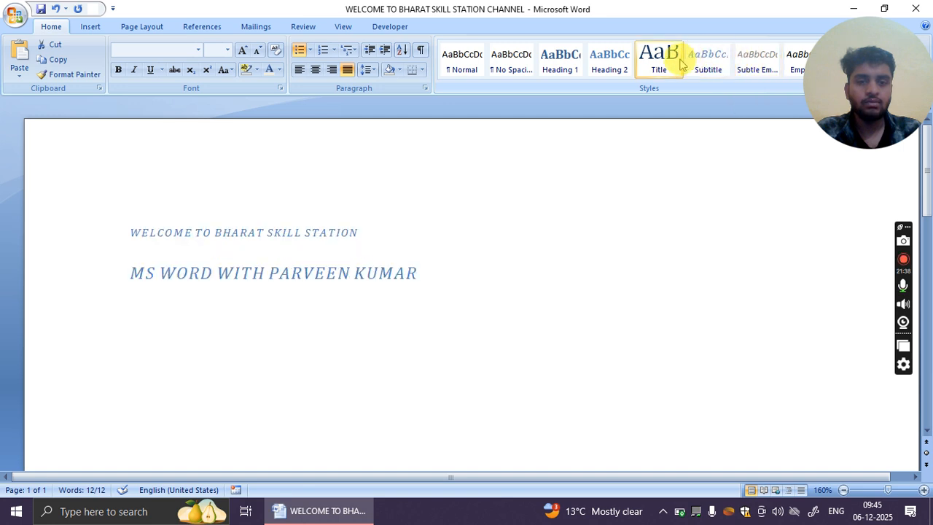
pyautogui.moveTo(815, 74); pyautogui.dragTo(12, 63)
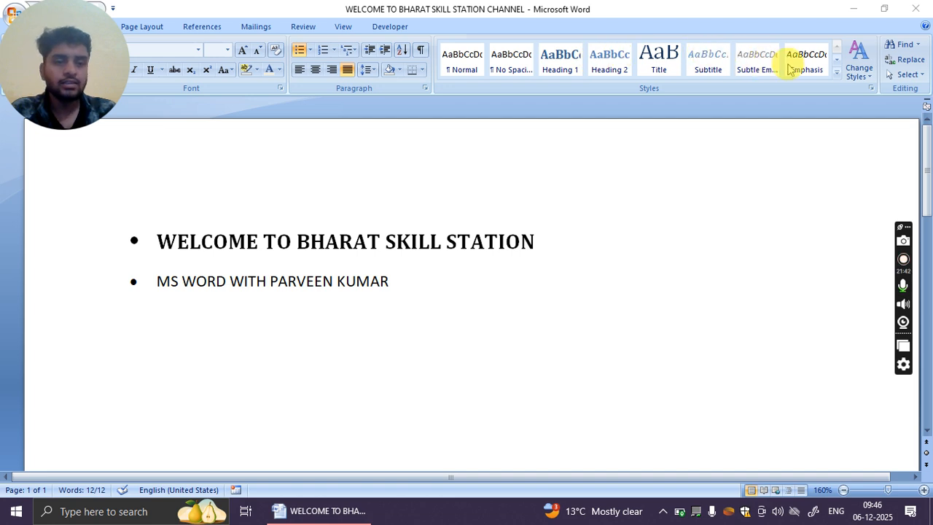
pyautogui.click(408, 289)
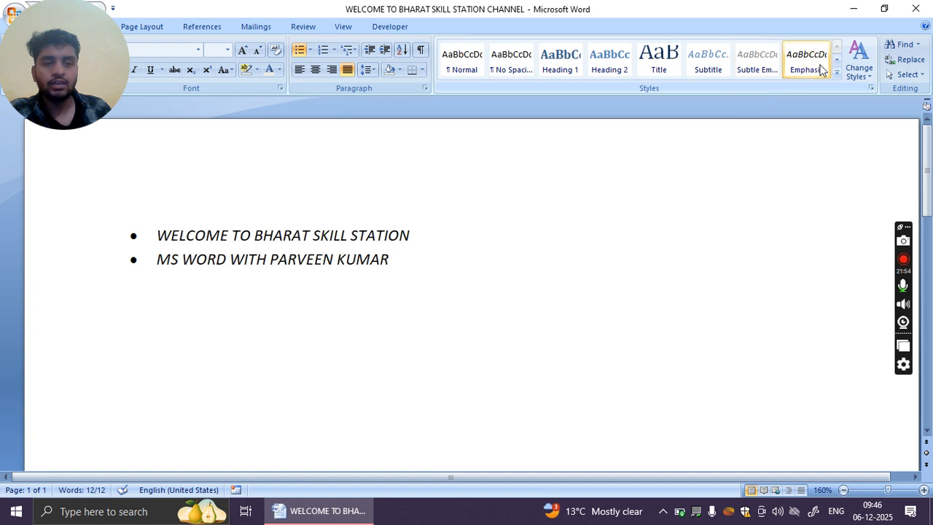
# Examine the Change Styles options, including the built-in theme colour sets, without applying any.
pyautogui.click(858, 85)
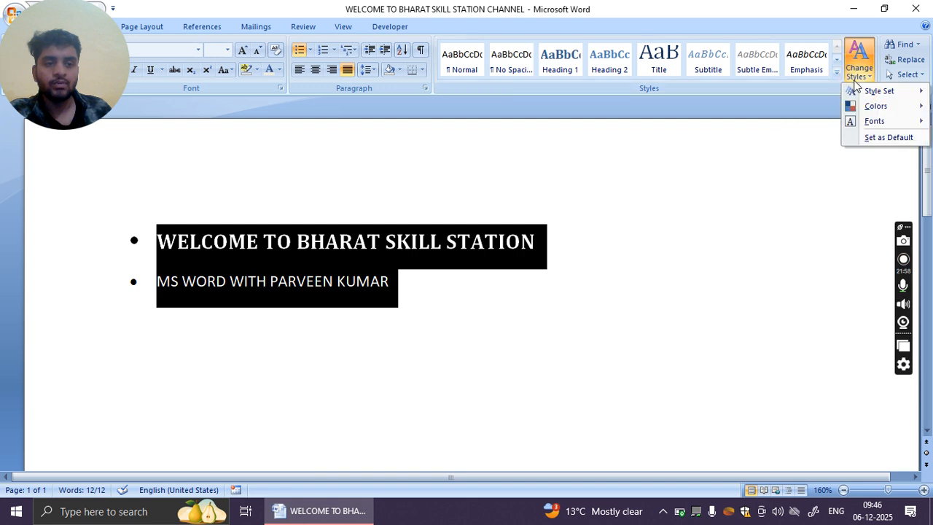
pyautogui.moveTo(870, 92)
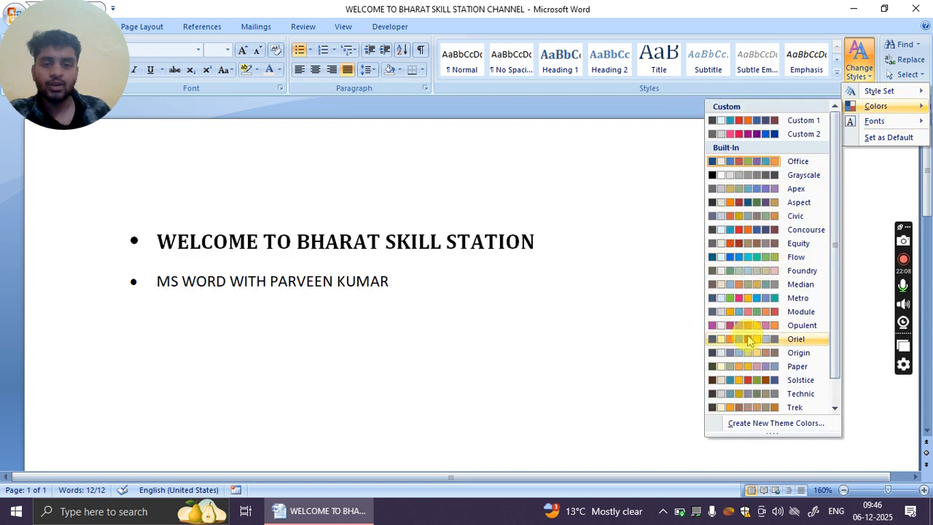
pyautogui.click(625, 224)
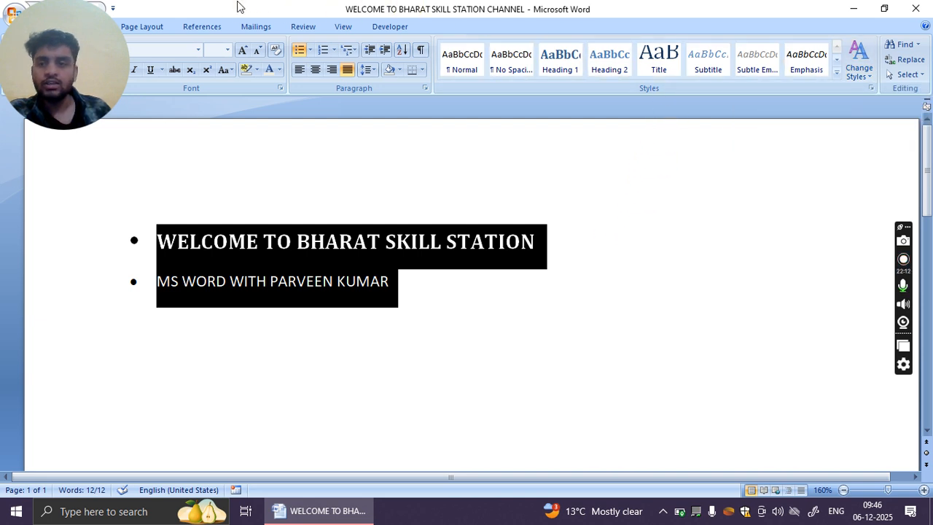
pyautogui.moveTo(79, 82); pyautogui.dragTo(925, 22)
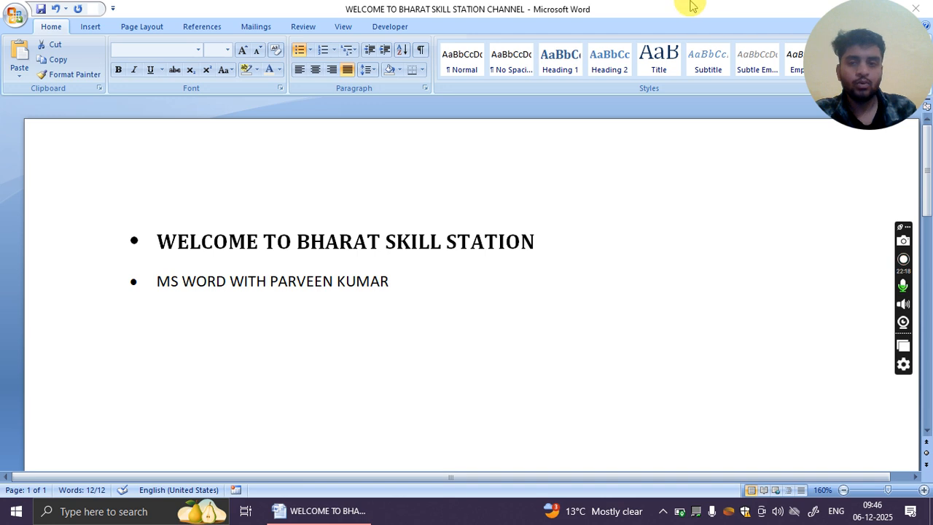
# Cut the two bulleted lines from the document and paste them back at the start of the page.
pyautogui.click(396, 281)
pyautogui.click(415, 293)
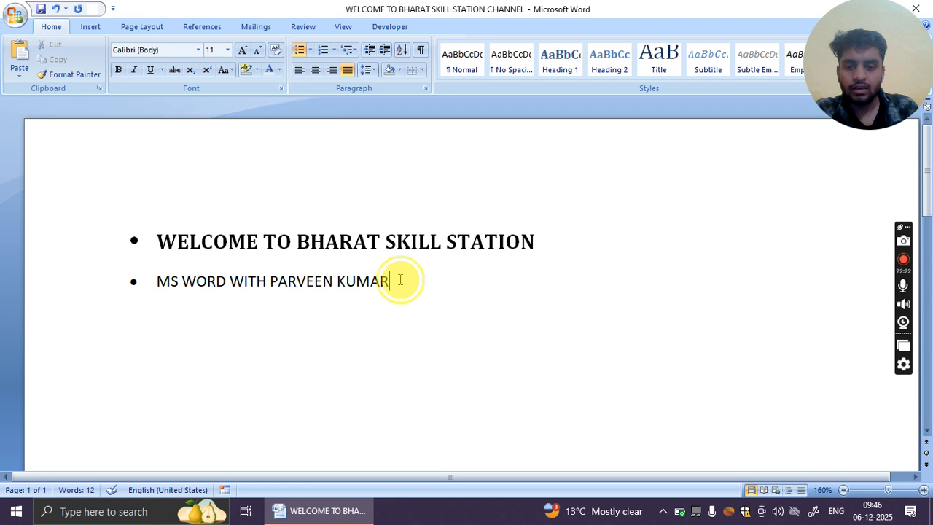
pyautogui.moveTo(399, 281); pyautogui.dragTo(226, 235)
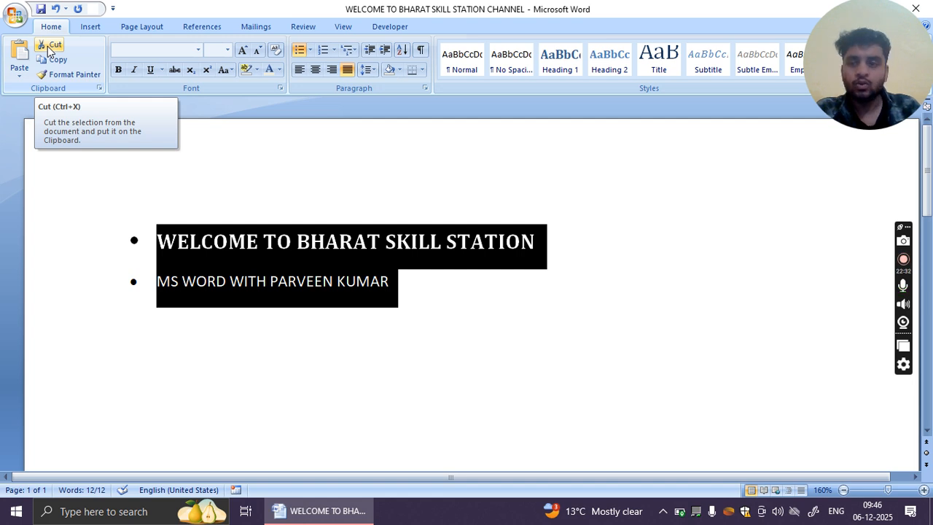
pyautogui.click(49, 47)
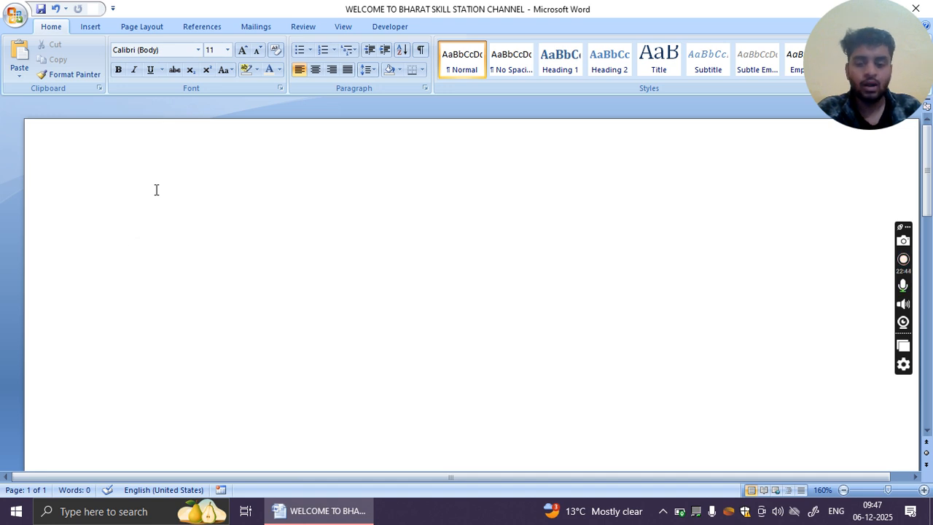
pyautogui.click(156, 189)
pyautogui.hotkey('ctrl', 'v')
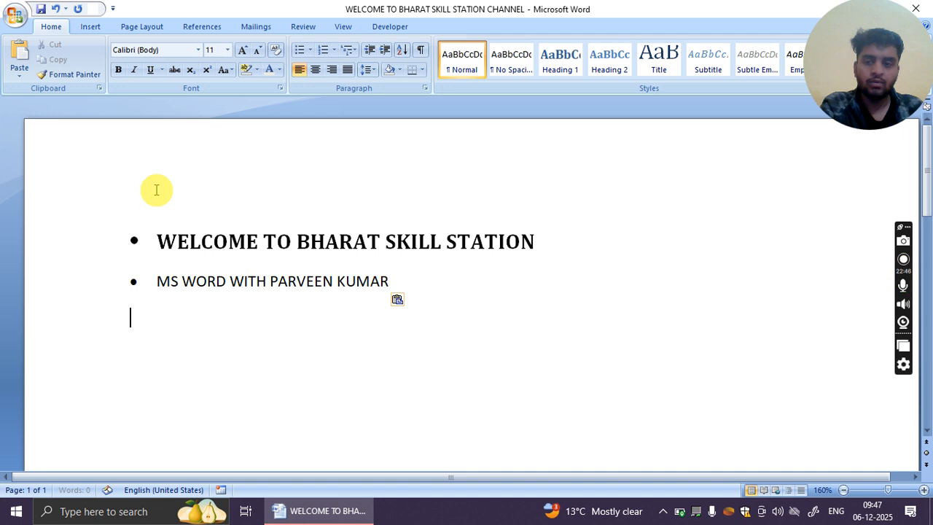
pyautogui.click(313, 310)
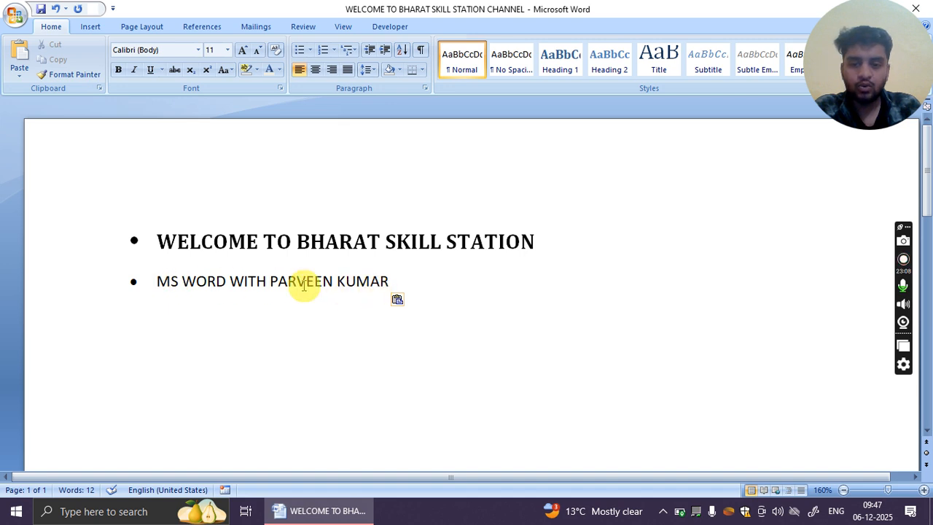
# Copy the heading's formatting onto the second bulleted line with Format Painter.
pyautogui.moveTo(146, 283); pyautogui.dragTo(372, 288)
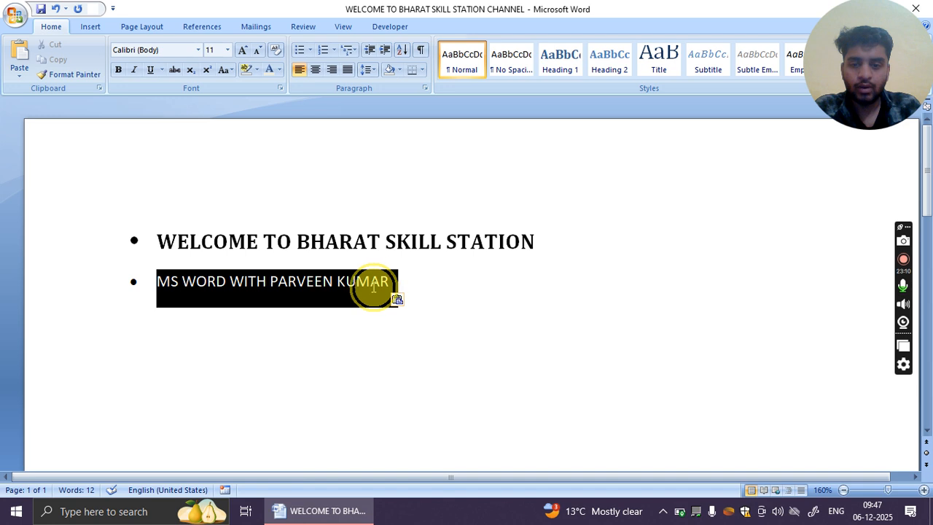
pyautogui.click(536, 229)
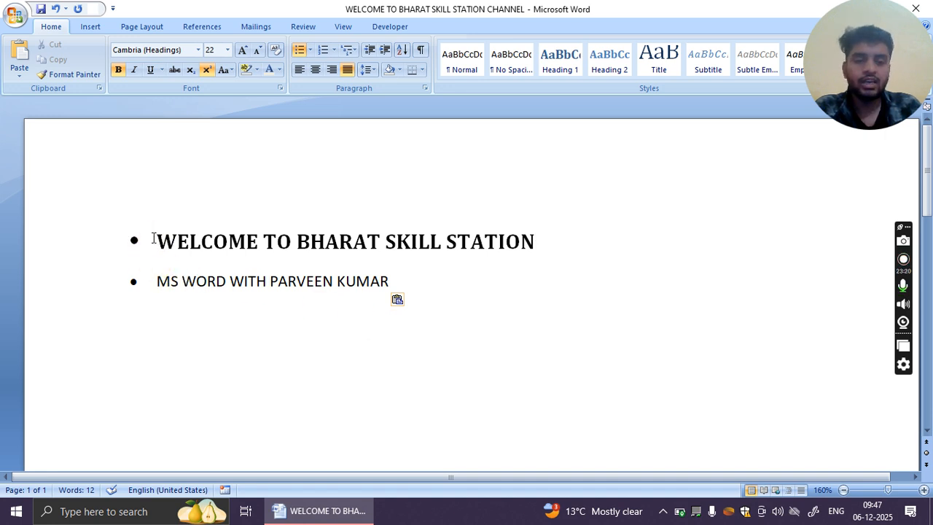
pyautogui.moveTo(154, 238); pyautogui.dragTo(487, 235)
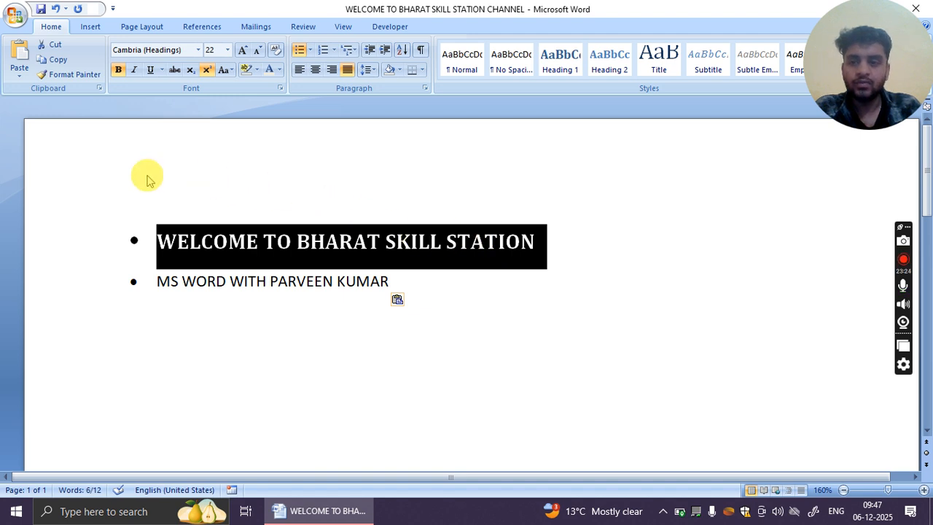
pyautogui.click(87, 80)
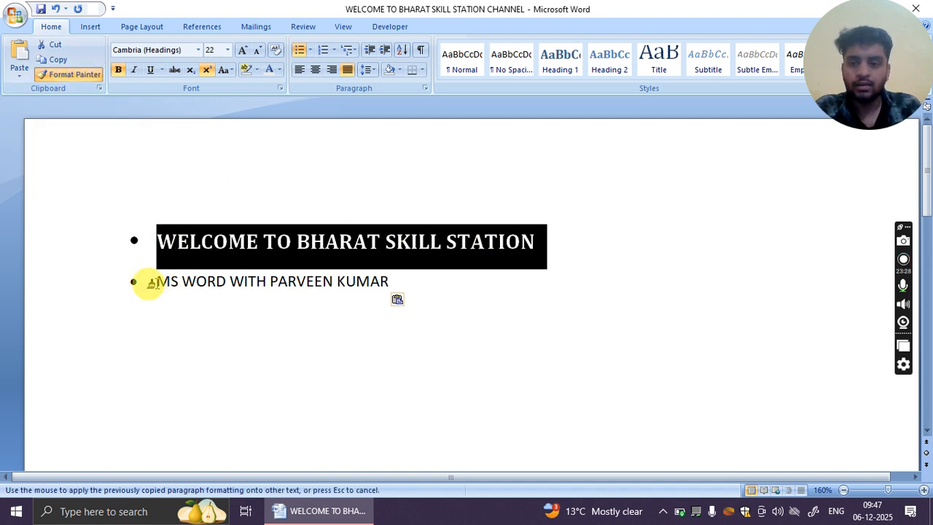
pyautogui.moveTo(150, 279); pyautogui.dragTo(390, 282)
pyautogui.click(352, 355)
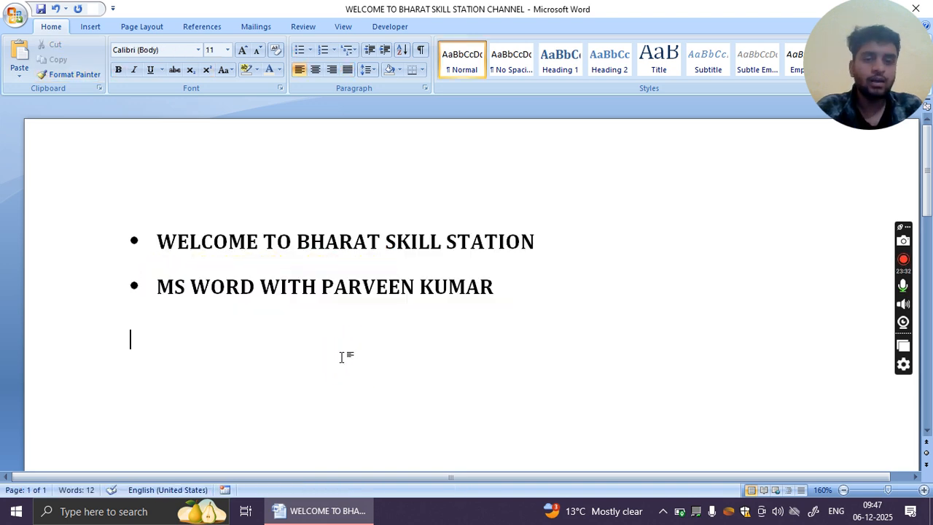
# Insert the built-in Annual cover page after browsing the available cover page designs.
pyautogui.click(563, 240)
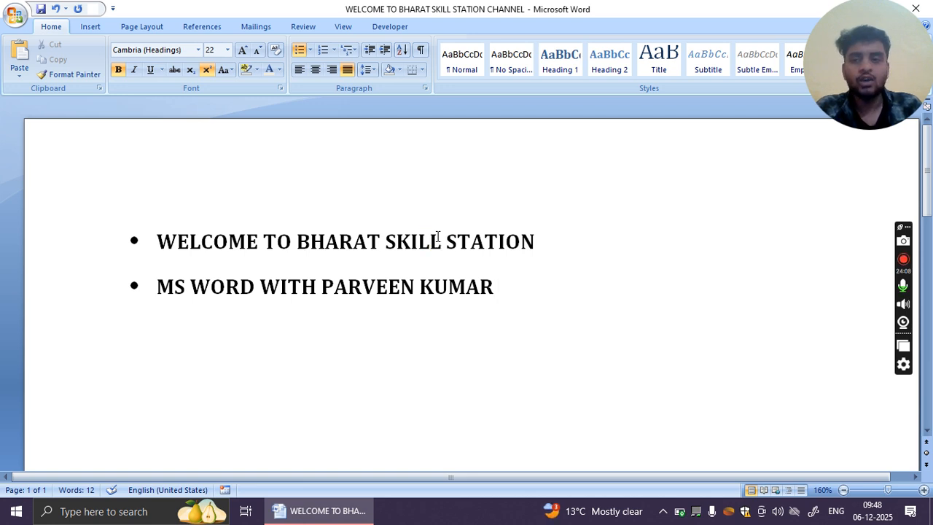
pyautogui.click(89, 28)
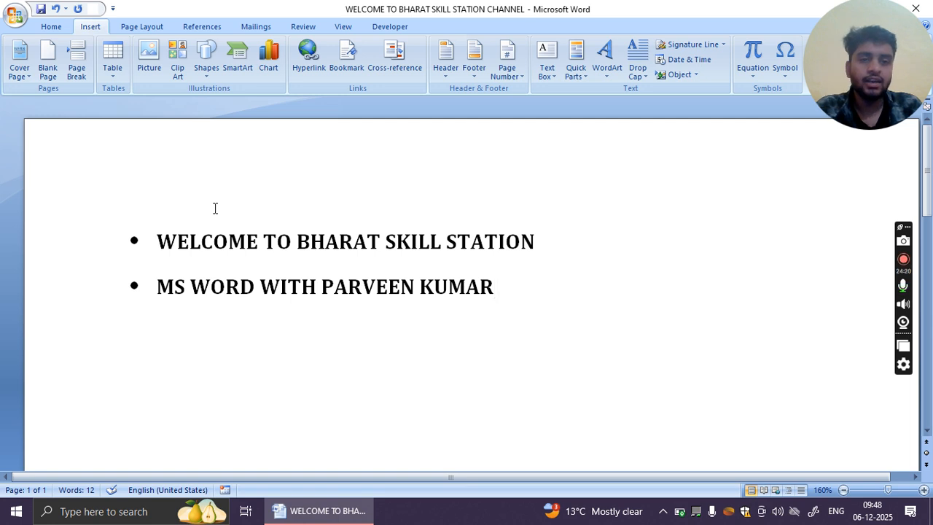
pyautogui.click(22, 80)
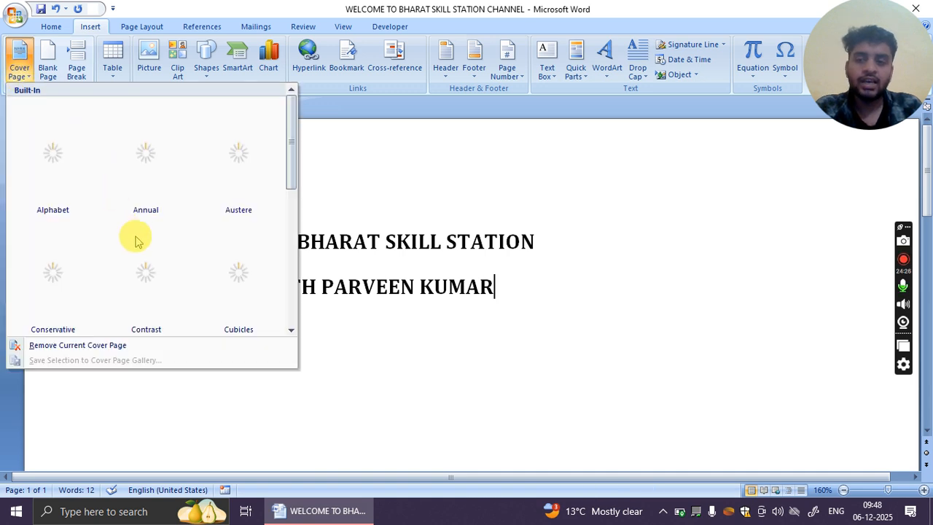
pyautogui.scroll(-3, 165, 255)
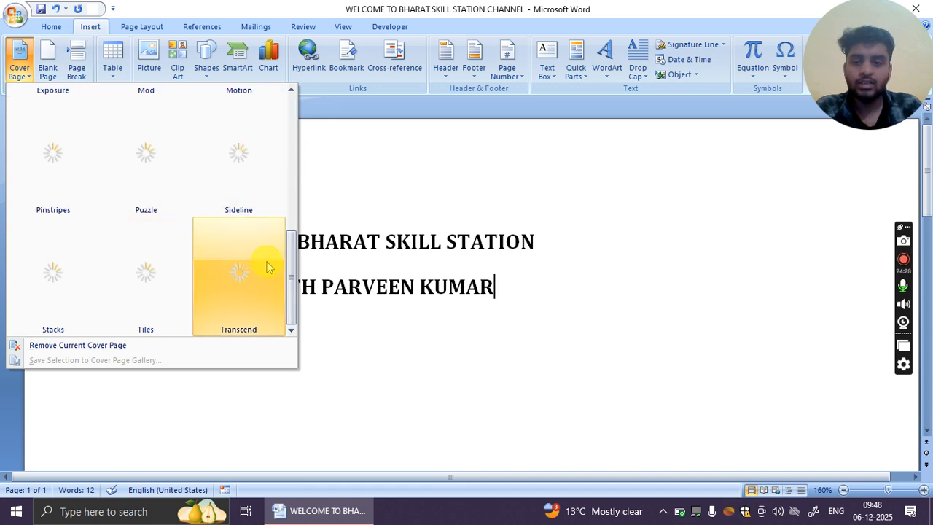
pyautogui.scroll(3, 267, 266)
pyautogui.scroll(-3, 178, 233)
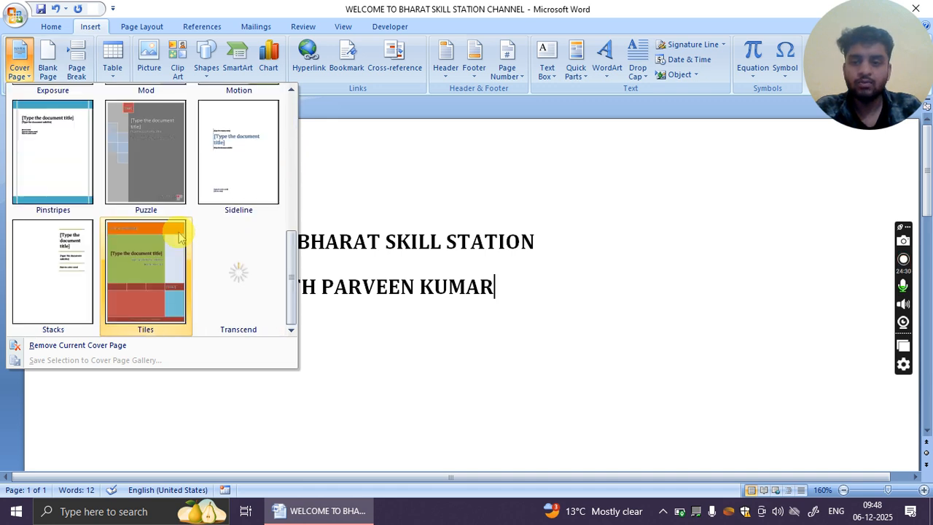
pyautogui.scroll(3, 180, 233)
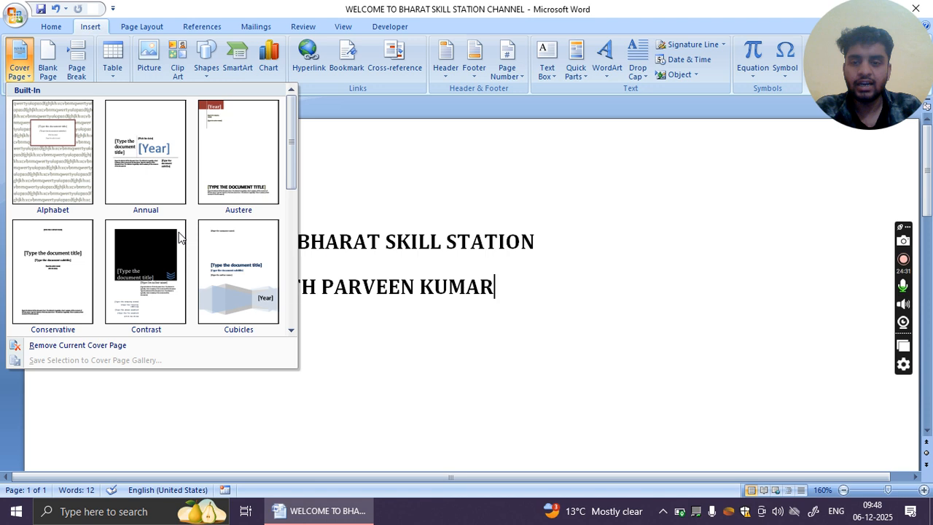
pyautogui.click(134, 170)
pyautogui.scroll(-2, 282, 250)
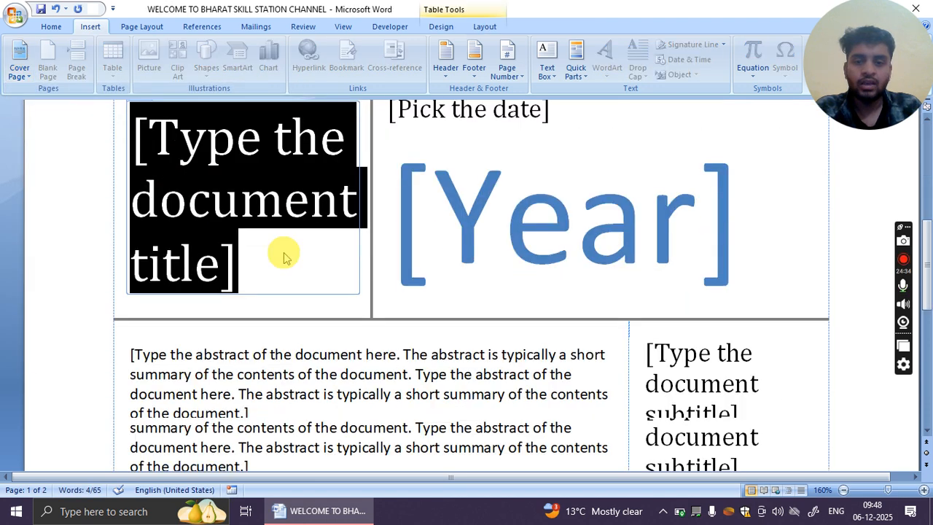
pyautogui.scroll(2, 270, 240)
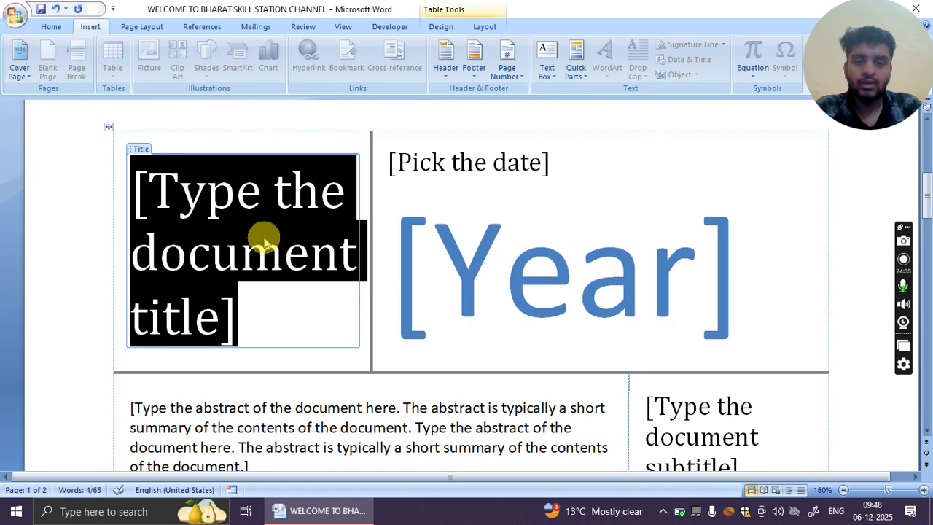
# Remove the whole table holding the title, date and abstract from the cover page.
pyautogui.click(109, 128)
pyautogui.rightClick(109, 128)
pyautogui.click(137, 140)
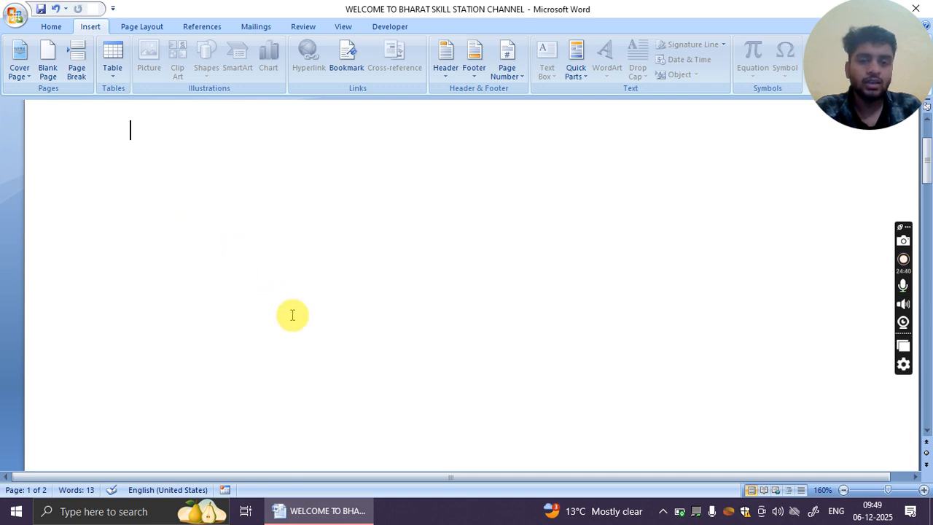
pyautogui.scroll(1, 291, 317)
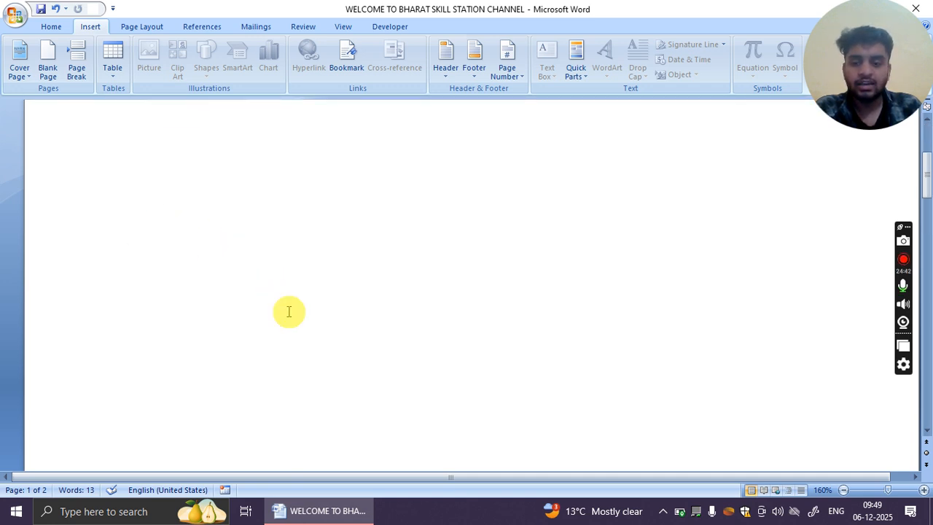
# Undo the removal of the cover page's table, and undo the cover page insertion as well.
pyautogui.hotkey('ctrl', 'z')
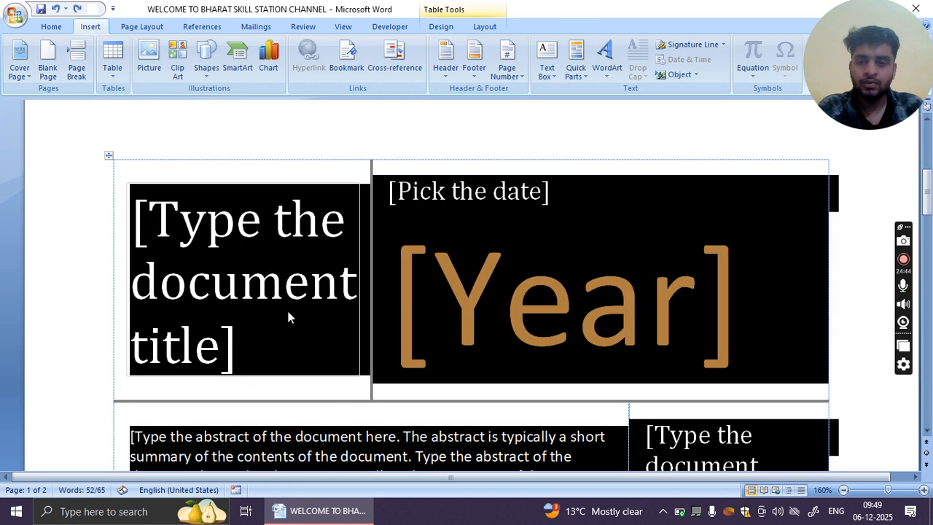
pyautogui.click(289, 312)
pyautogui.hotkey('ctrl', 'z')
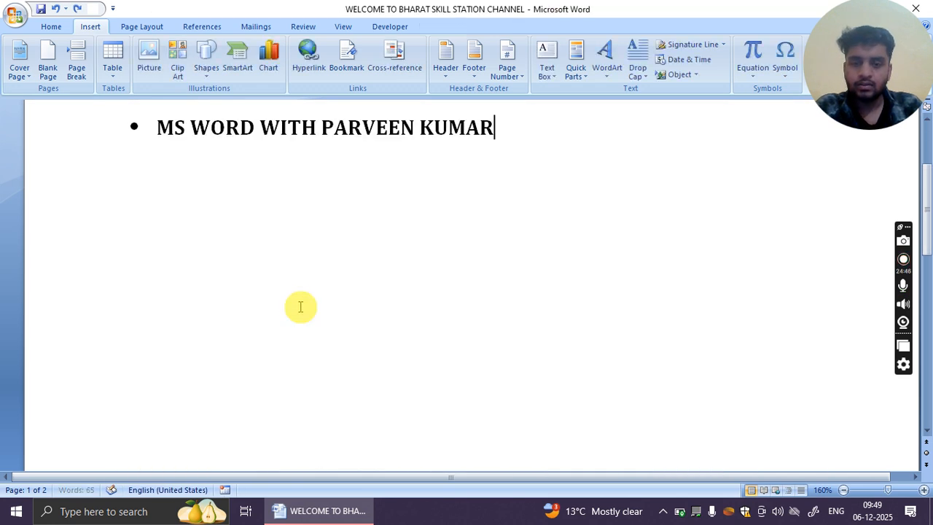
pyautogui.scroll(3, 300, 307)
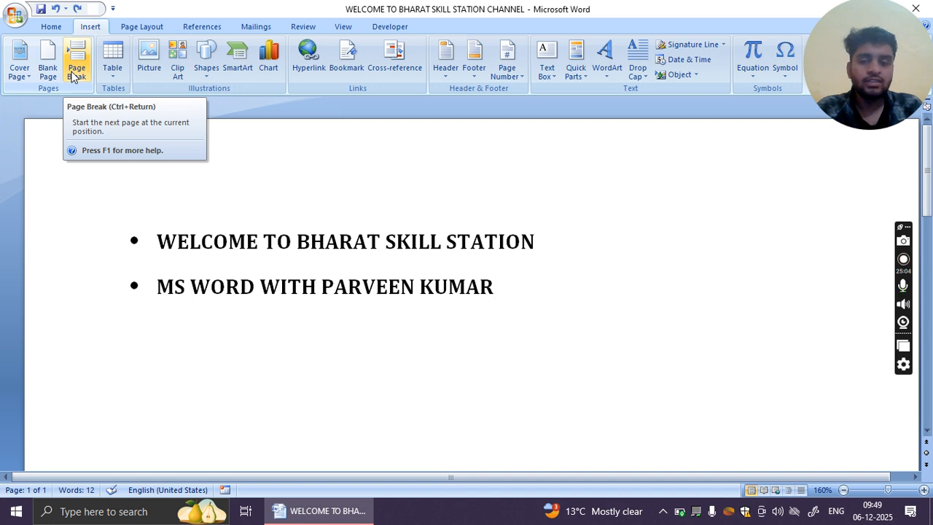
pyautogui.scroll(-6, 290, 317)
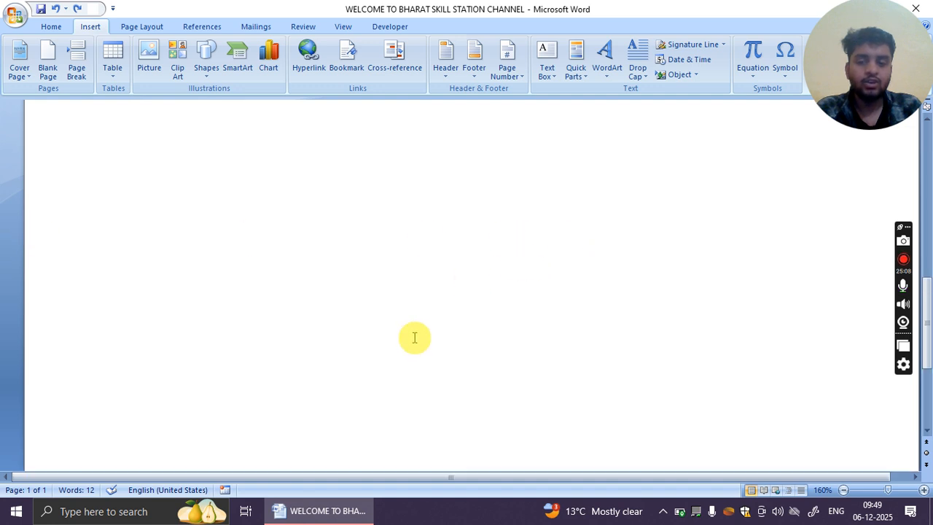
# Preview a 10x7 table after the second bulleted line without inserting it.
pyautogui.scroll(6, 415, 337)
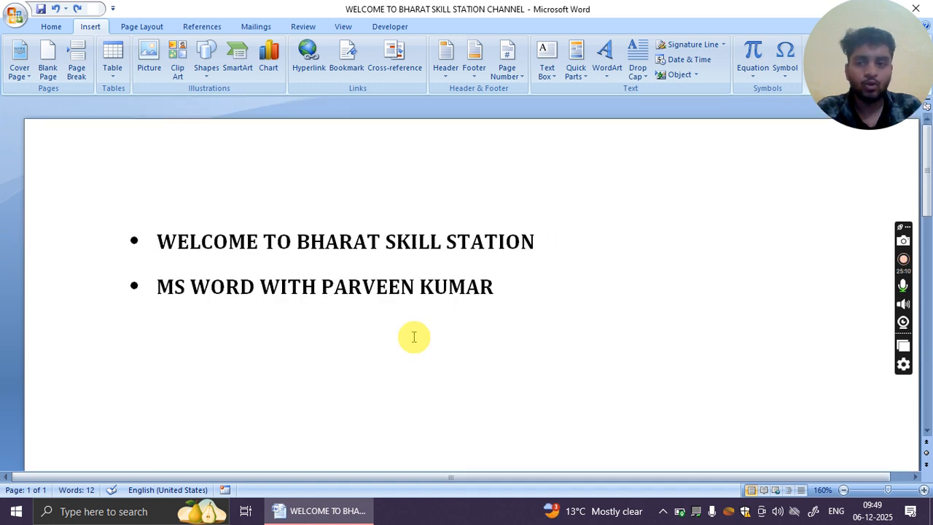
pyautogui.click(501, 270)
pyautogui.click(538, 252)
pyautogui.click(525, 282)
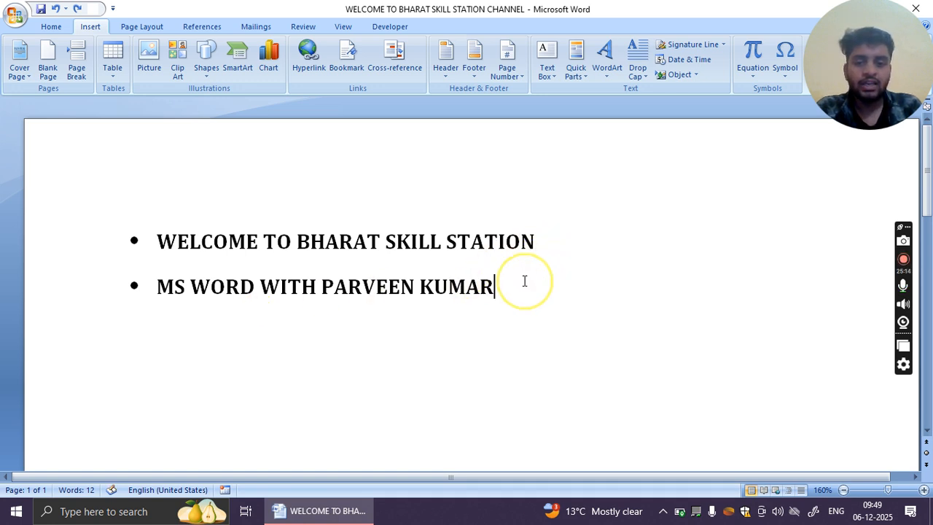
pyautogui.click(113, 64)
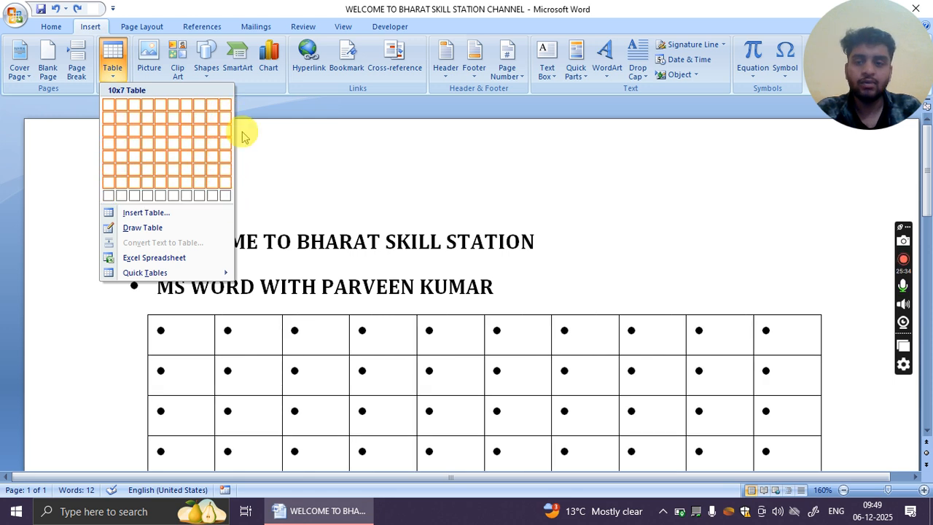
pyautogui.click(294, 153)
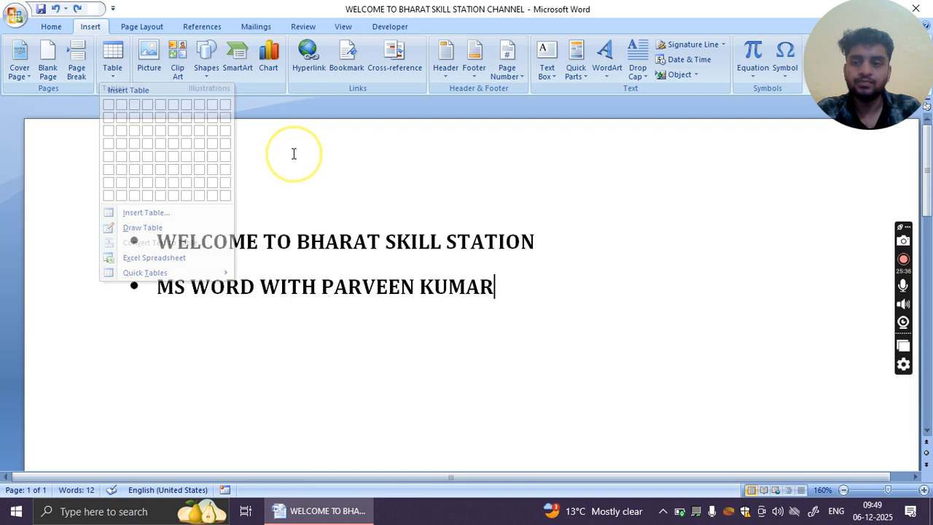
pyautogui.click(150, 67)
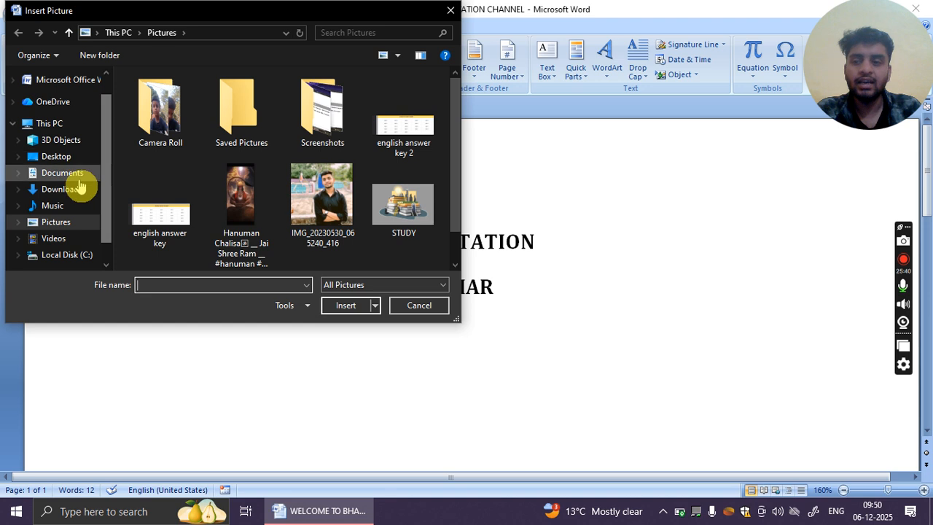
pyautogui.click(73, 189)
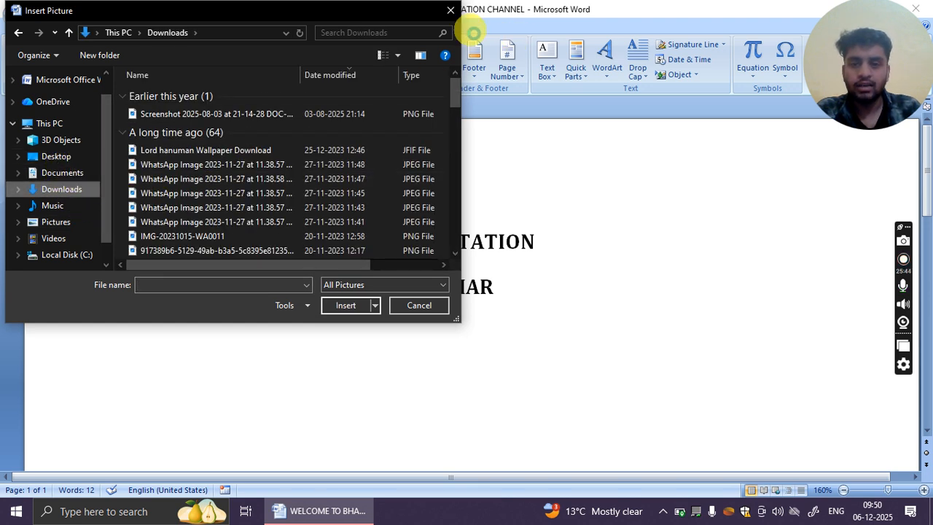
pyautogui.click(450, 11)
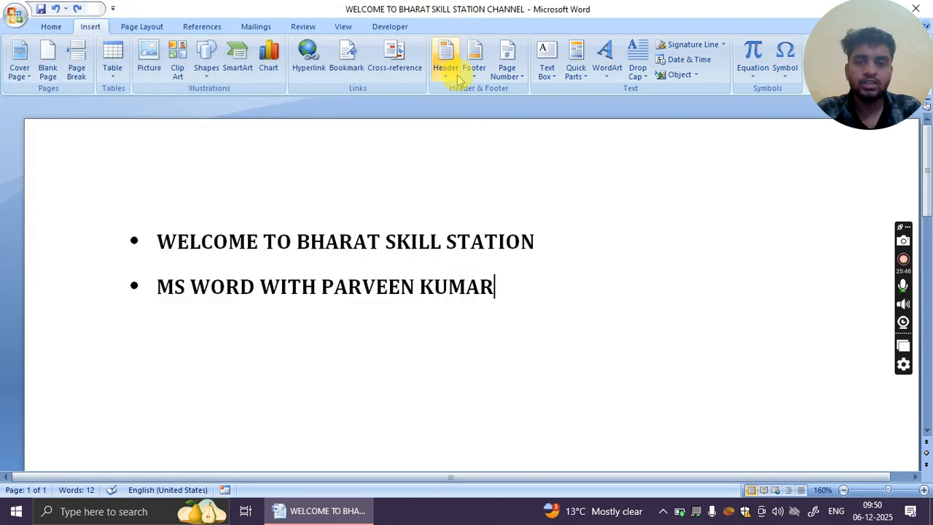
# Insert the picture "Lord hanuman Wallpaper Download" from the Downloads folder after the second bulleted line and look it over.
pyautogui.click(155, 57)
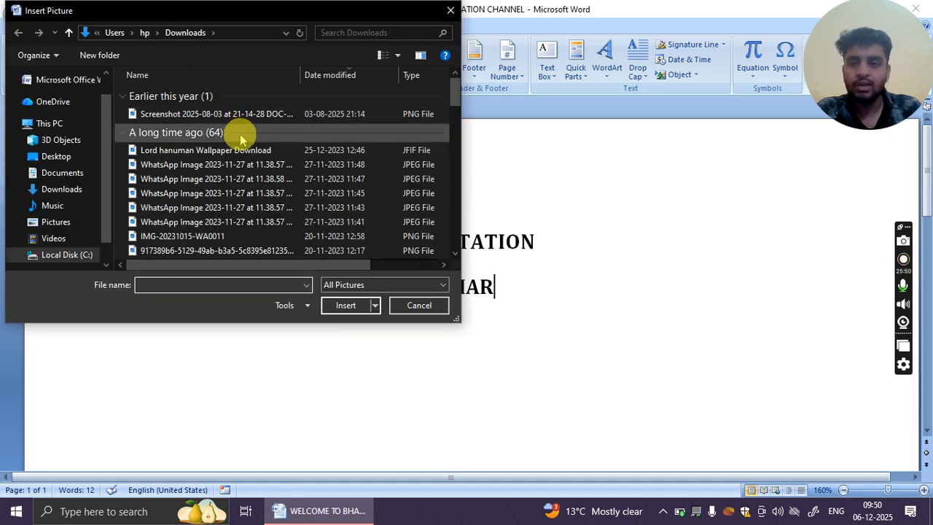
pyautogui.scroll(-2, 169, 170)
pyautogui.scroll(2, 170, 170)
pyautogui.click(177, 150)
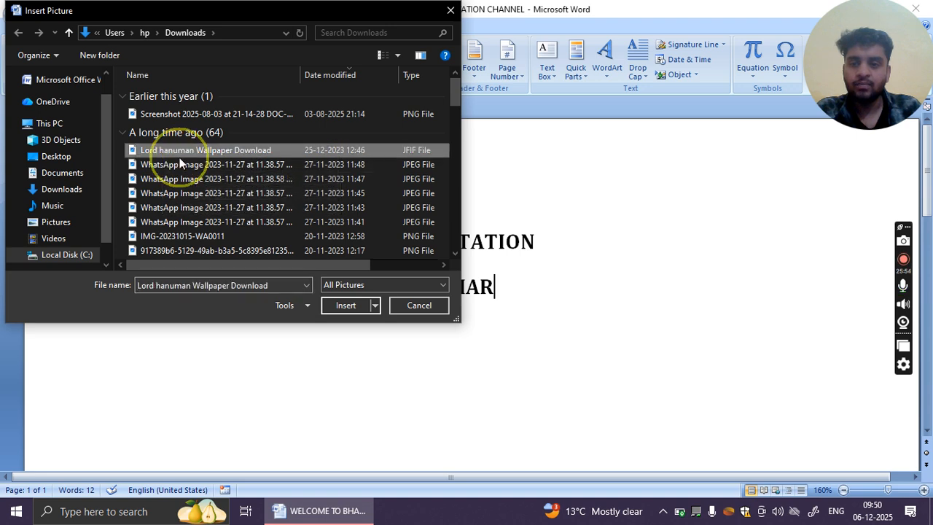
pyautogui.click(343, 305)
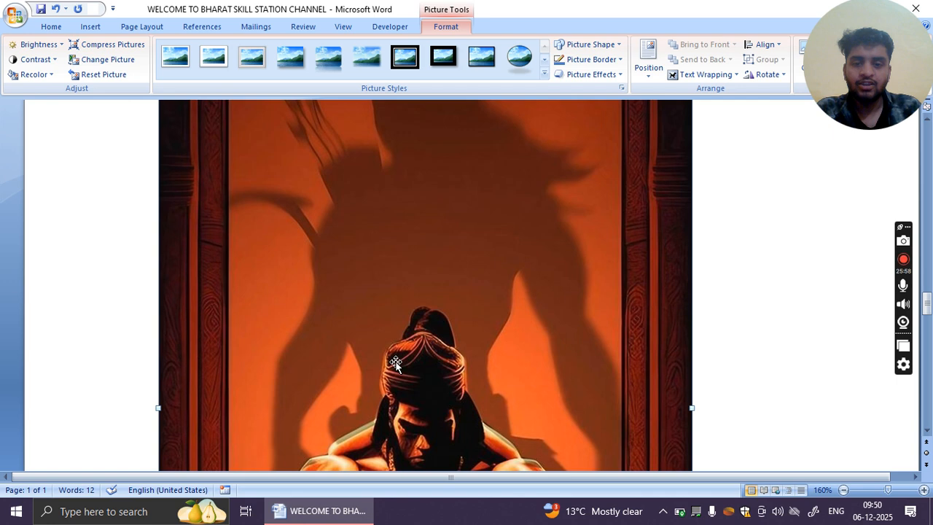
pyautogui.scroll(-7, 396, 364)
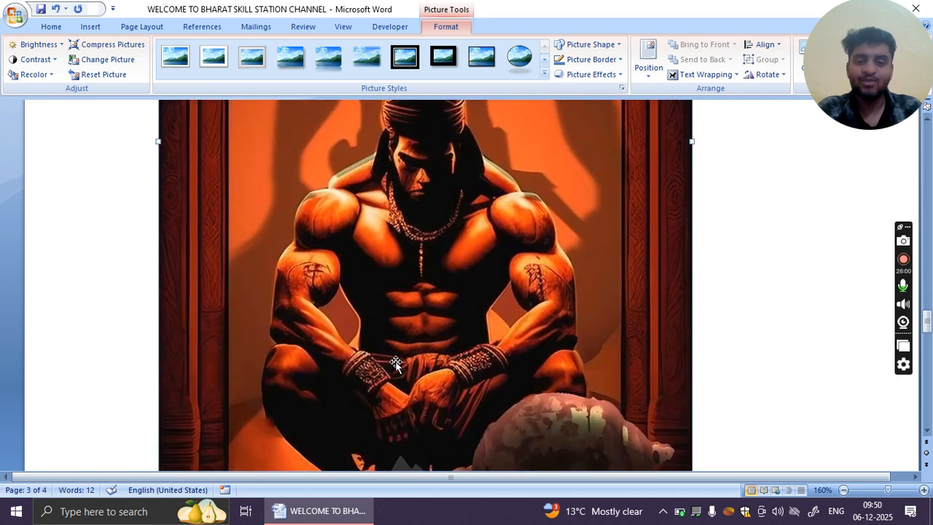
pyautogui.scroll(4, 396, 364)
pyautogui.scroll(10, 396, 364)
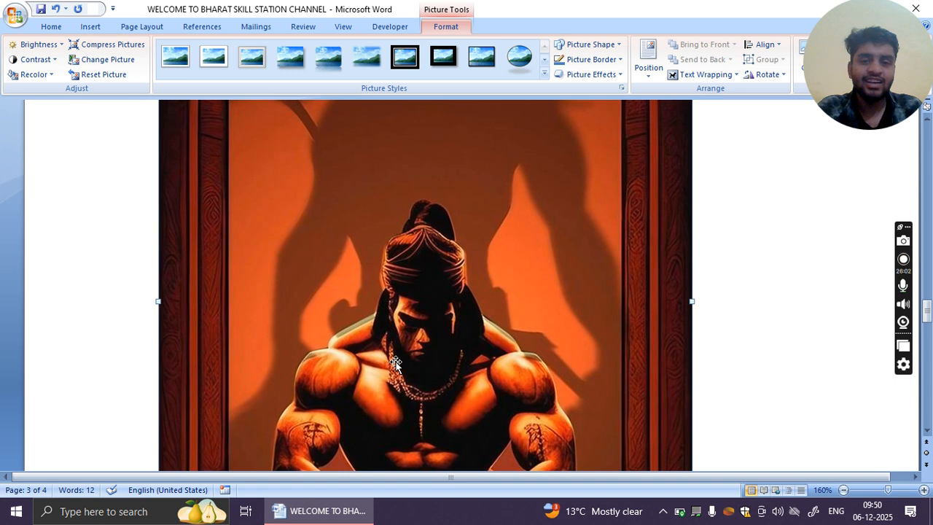
pyautogui.scroll(-3, 396, 364)
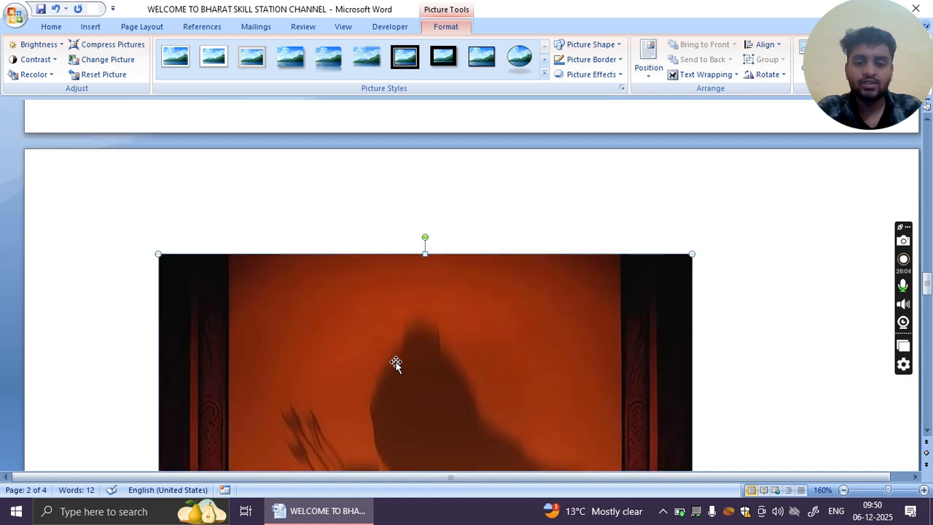
# Cut the inserted wallpaper picture and return the cursor to the end of the second bulleted line.
pyautogui.rightClick(358, 321)
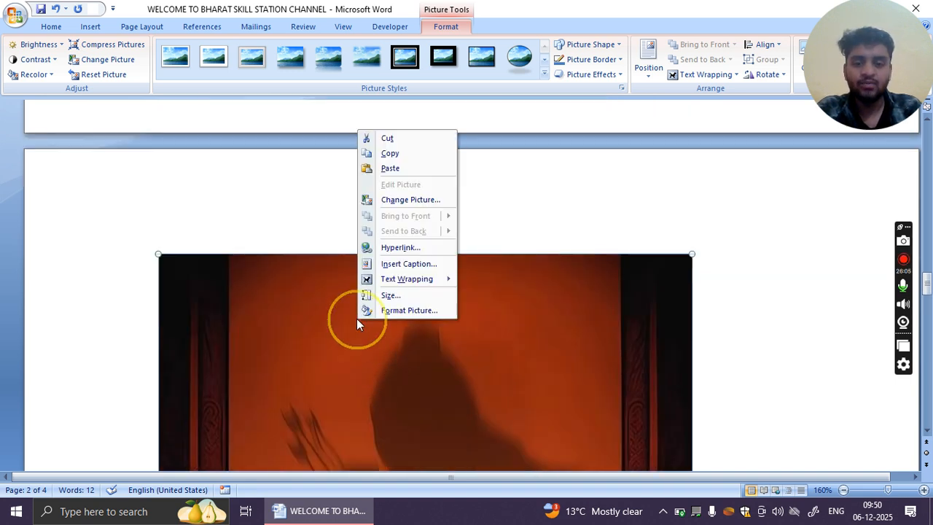
pyautogui.click(404, 140)
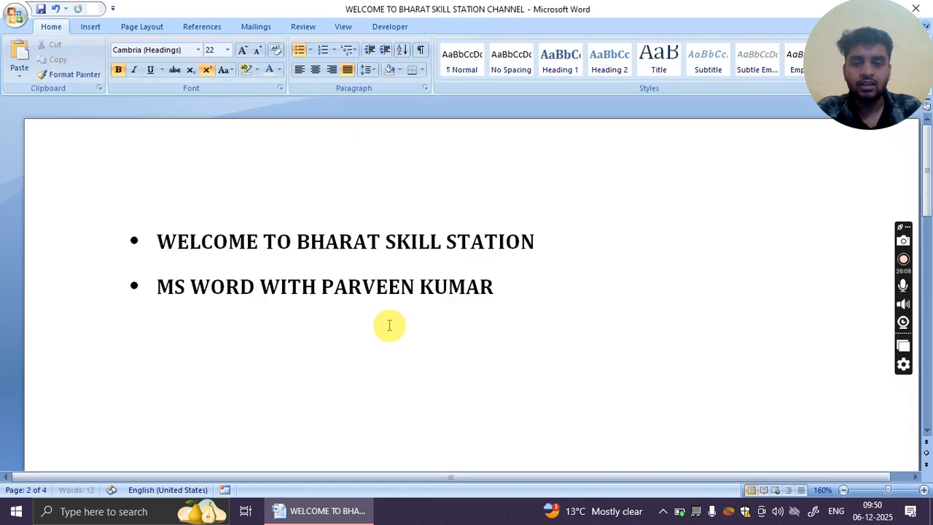
pyautogui.click(482, 261)
pyautogui.click(551, 288)
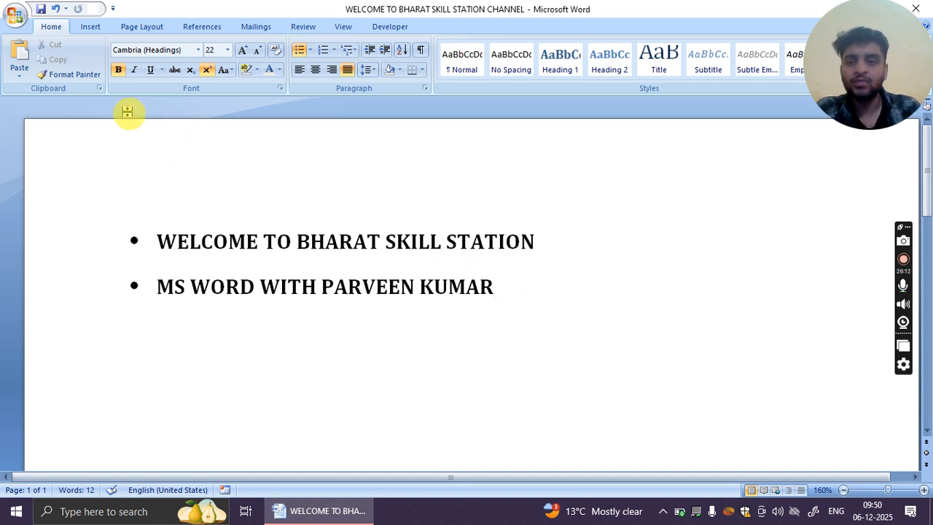
# Search the clip art for COMPUTER and insert the blue clip of a computer with a globe on its screen.
pyautogui.click(91, 29)
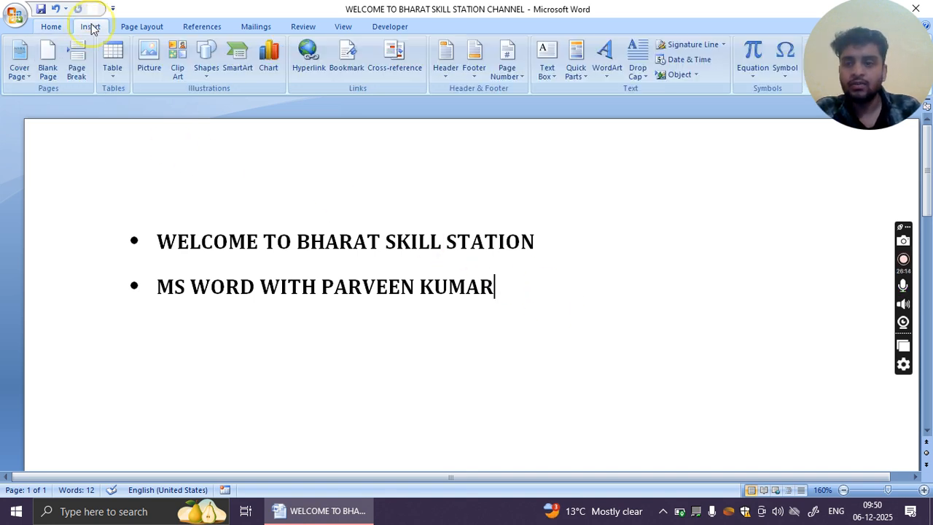
pyautogui.click(179, 70)
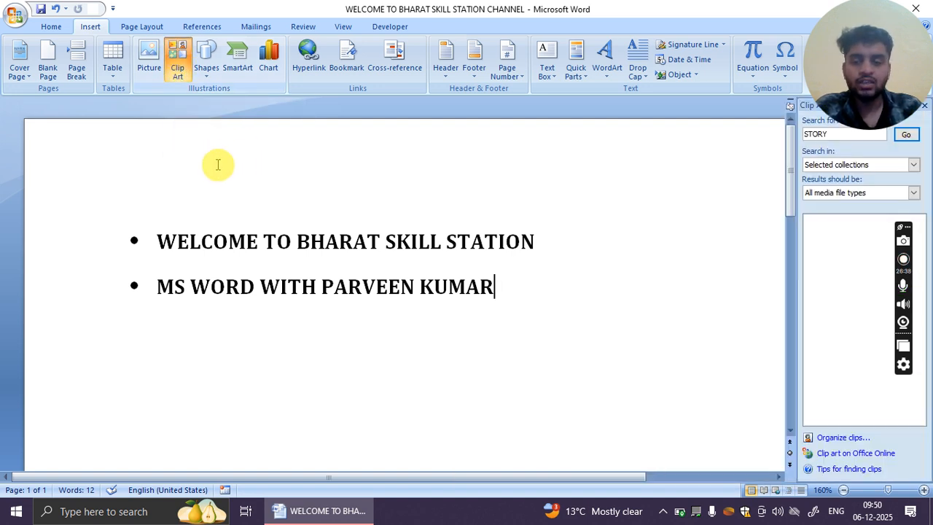
pyautogui.click(843, 134)
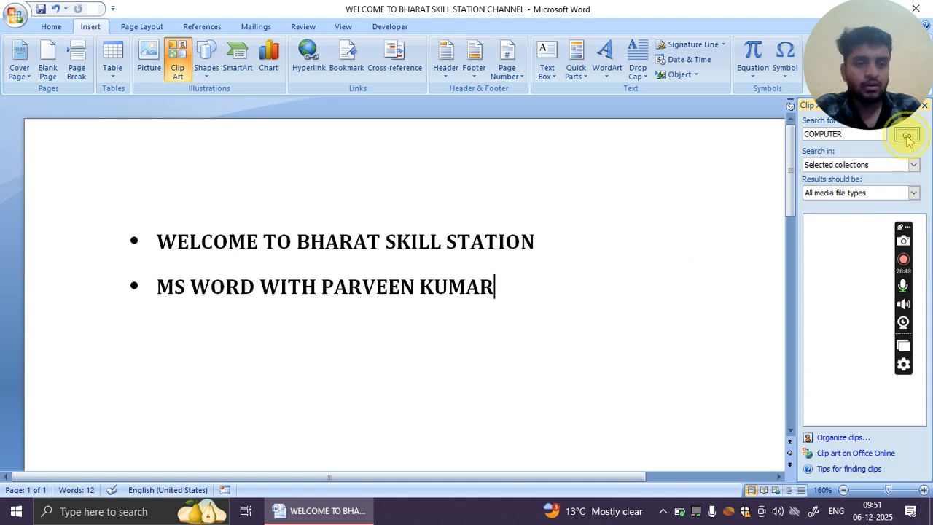
pyautogui.click(906, 136)
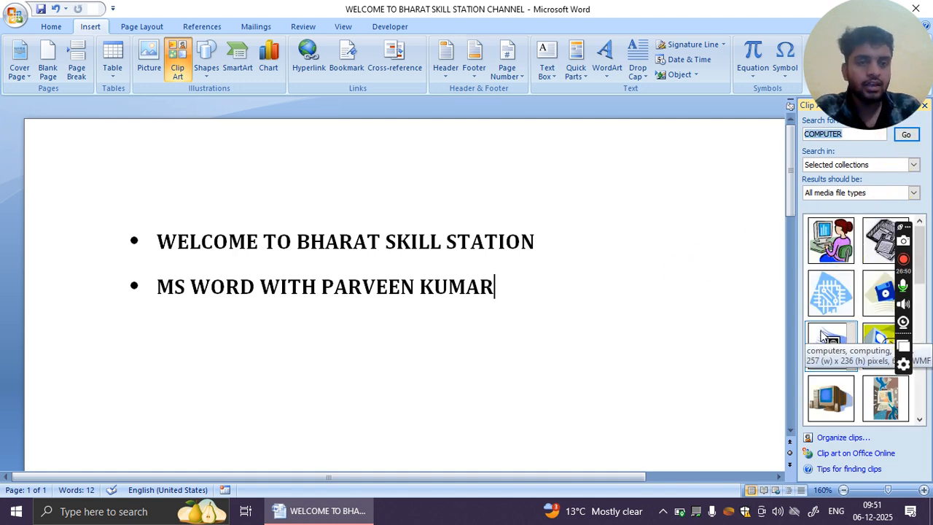
pyautogui.scroll(-5, 823, 335)
pyautogui.scroll(5, 822, 336)
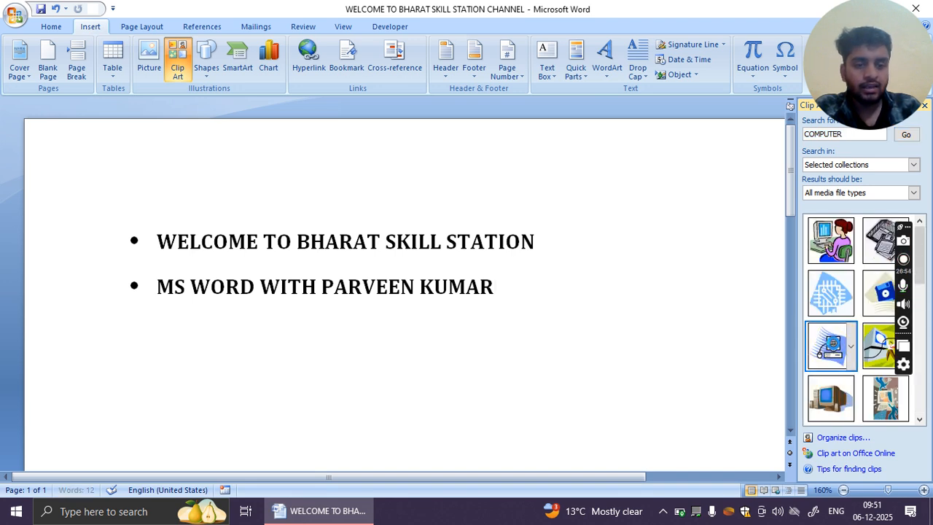
pyautogui.click(831, 346)
# Shrink the computer clip art and move it to the end of the first bulleted line.
pyautogui.moveTo(641, 338); pyautogui.dragTo(606, 286)
pyautogui.moveTo(535, 411); pyautogui.dragTo(592, 335)
pyautogui.moveTo(639, 314); pyautogui.dragTo(626, 295)
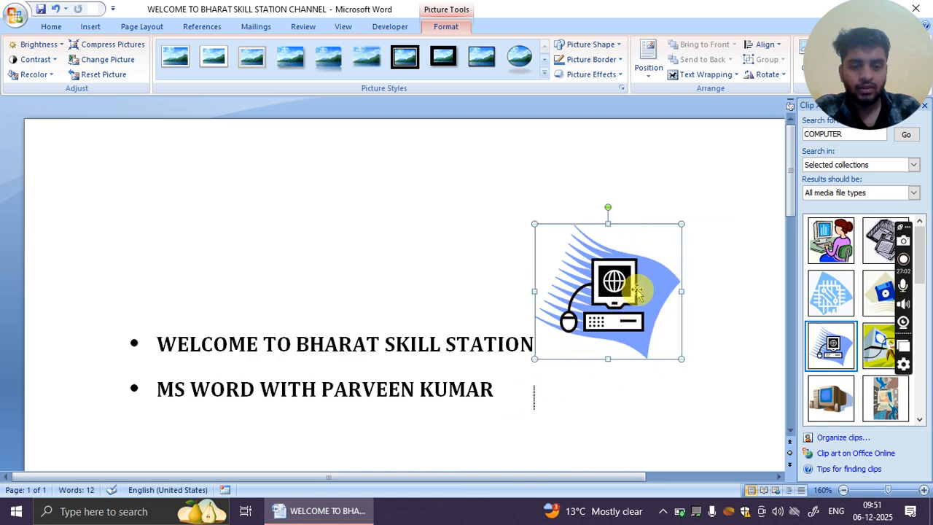
pyautogui.click(705, 322)
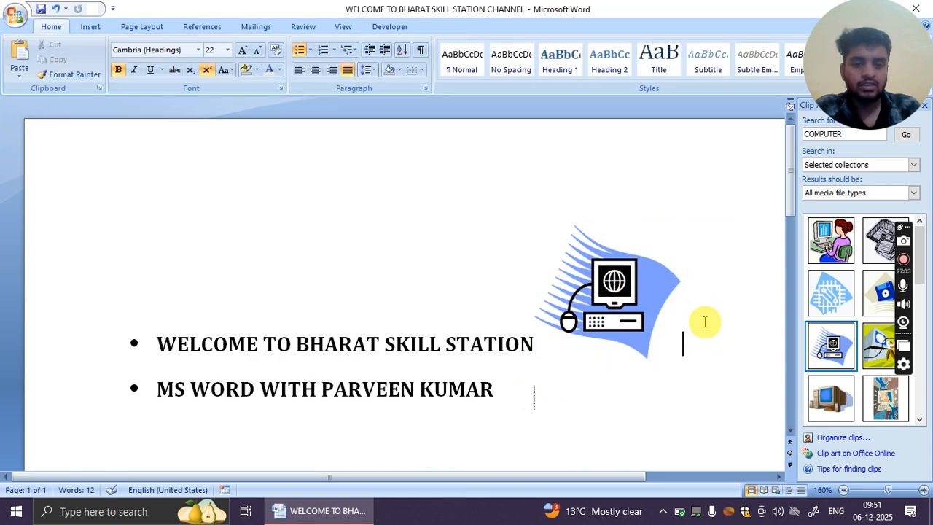
# Cut the computer clip art from the document and close the clip art search.
pyautogui.click(620, 296)
pyautogui.rightClick(591, 224)
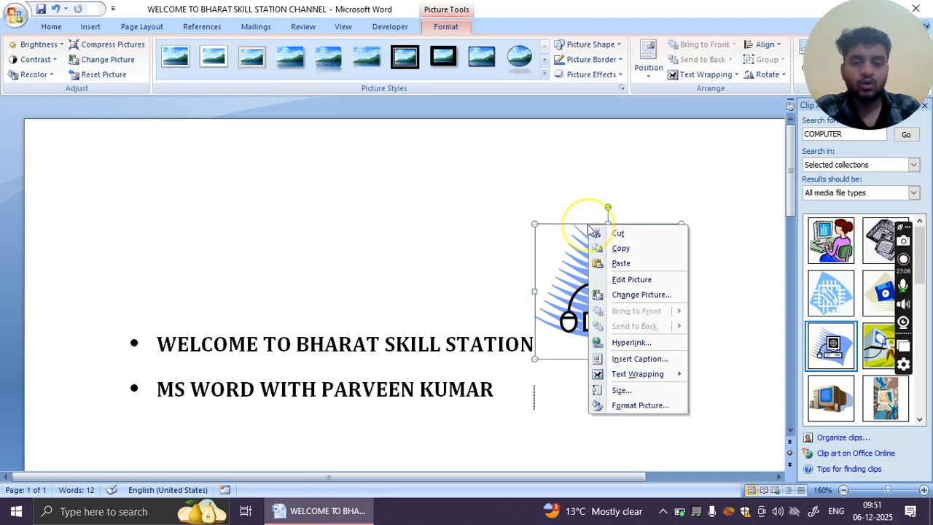
pyautogui.click(617, 234)
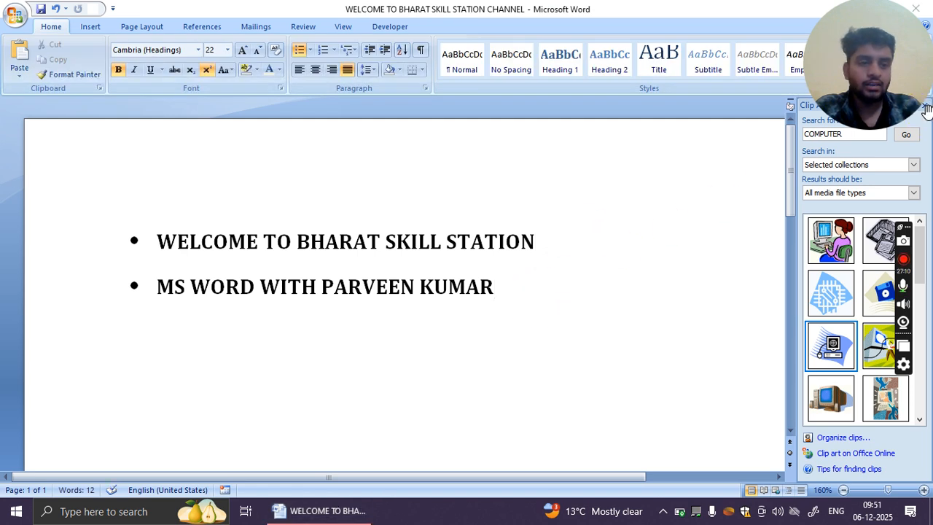
pyautogui.moveTo(898, 109); pyautogui.dragTo(770, 100)
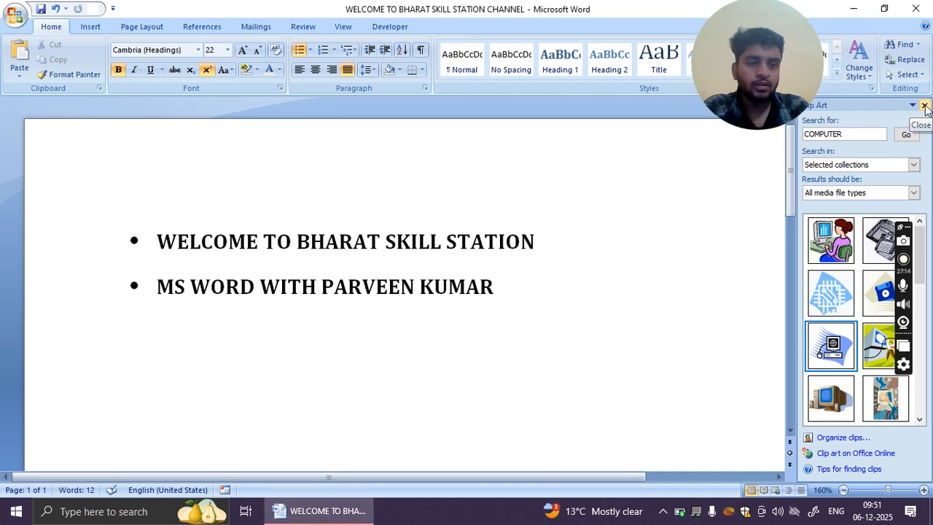
pyautogui.click(924, 106)
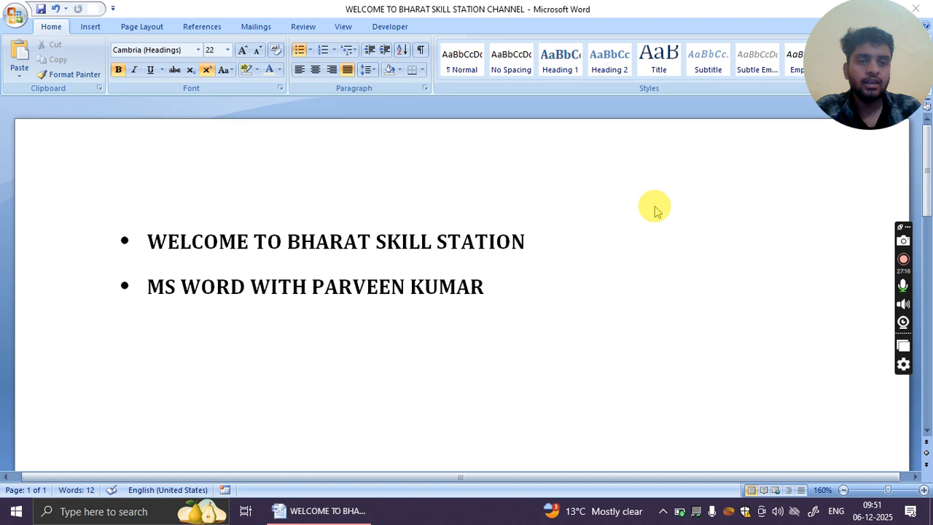
# Draw a Smiley Face shape beside the two bulleted lines and nudge it slightly upward.
pyautogui.click(89, 27)
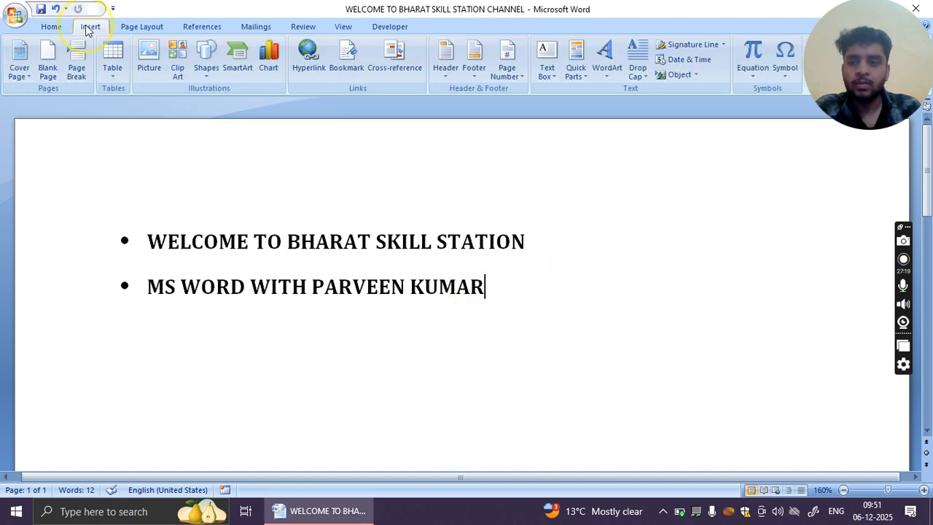
pyautogui.click(206, 69)
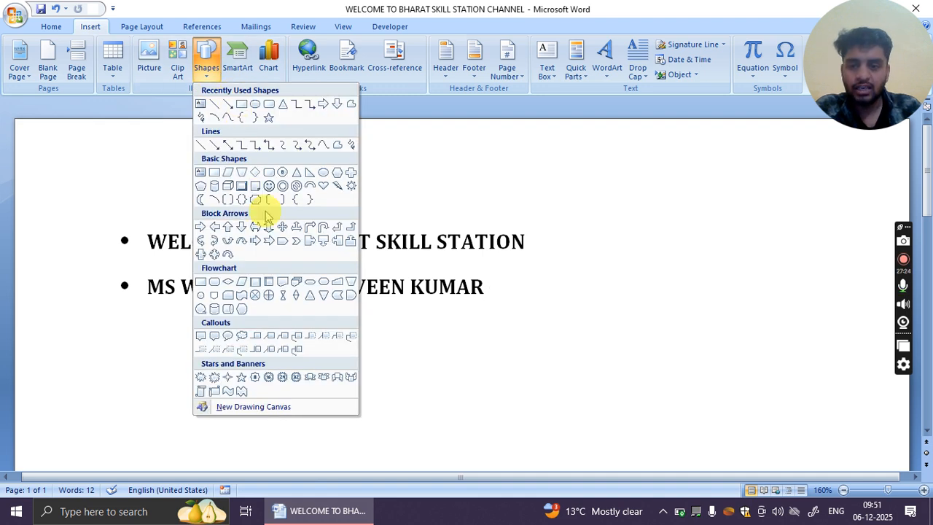
pyautogui.click(269, 185)
pyautogui.moveTo(588, 229); pyautogui.dragTo(746, 344)
pyautogui.moveTo(696, 310); pyautogui.dragTo(691, 285)
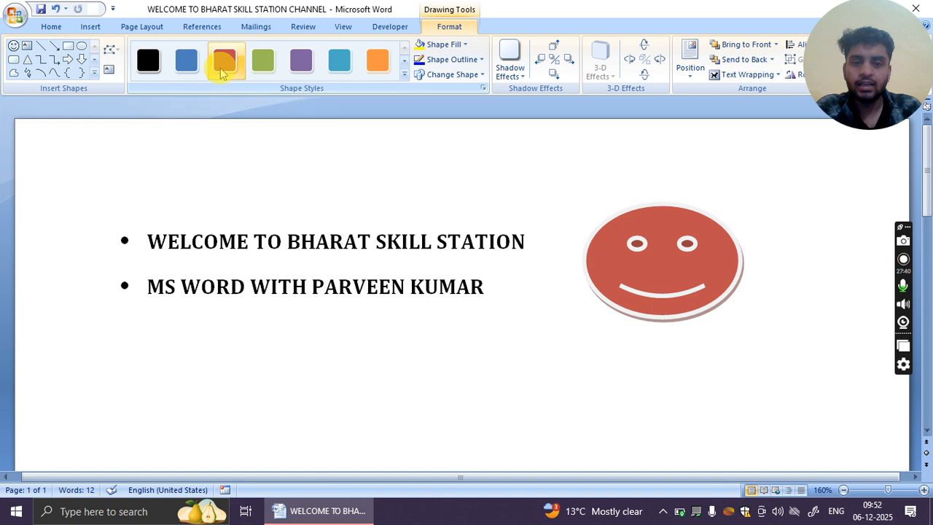
# Browse the available shape styles for the smiley face and cut the shape from the document.
pyautogui.click(405, 72)
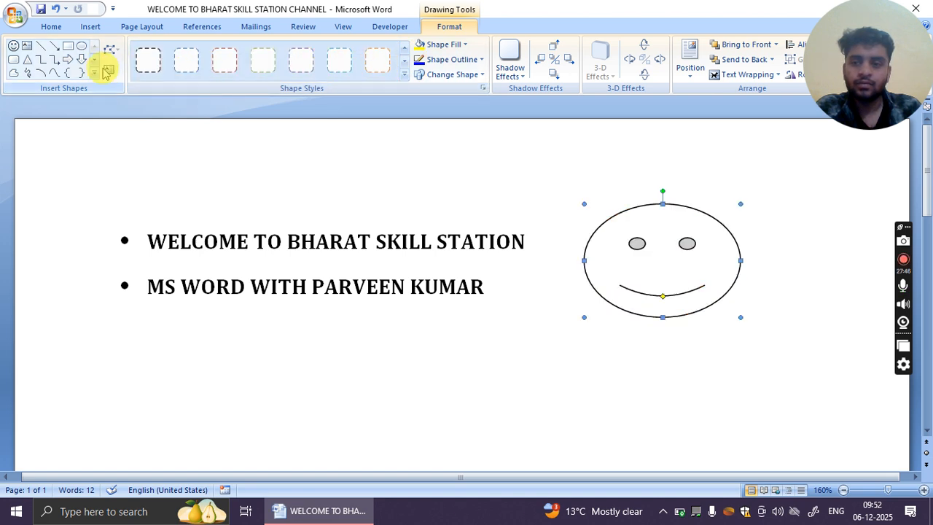
pyautogui.click(405, 46)
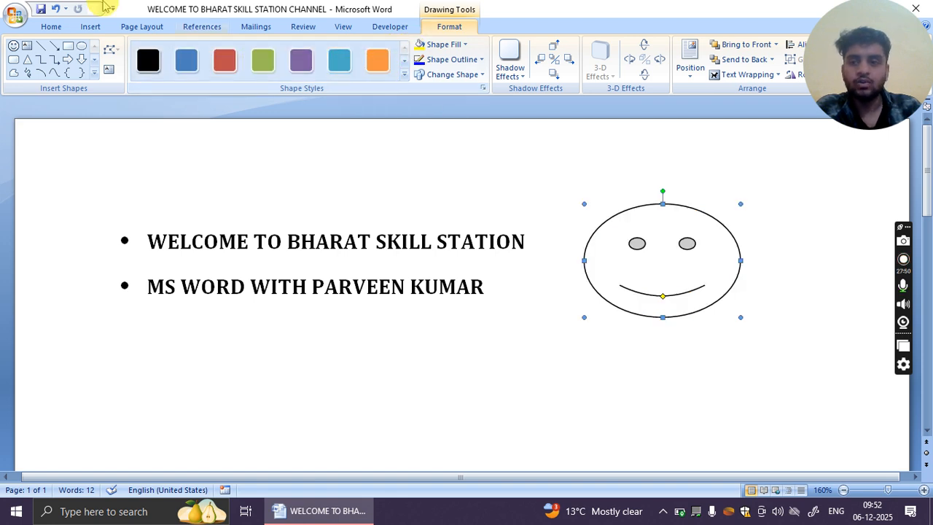
pyautogui.rightClick(622, 218)
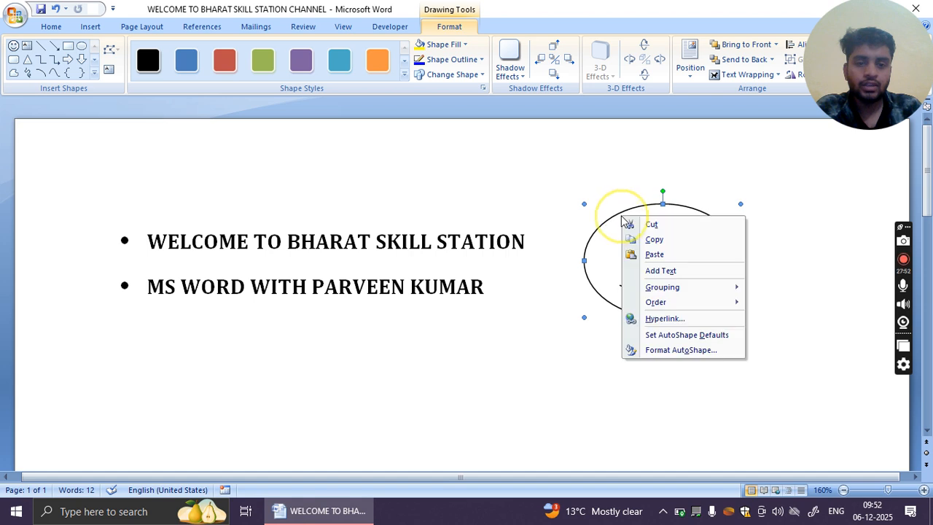
pyautogui.click(641, 224)
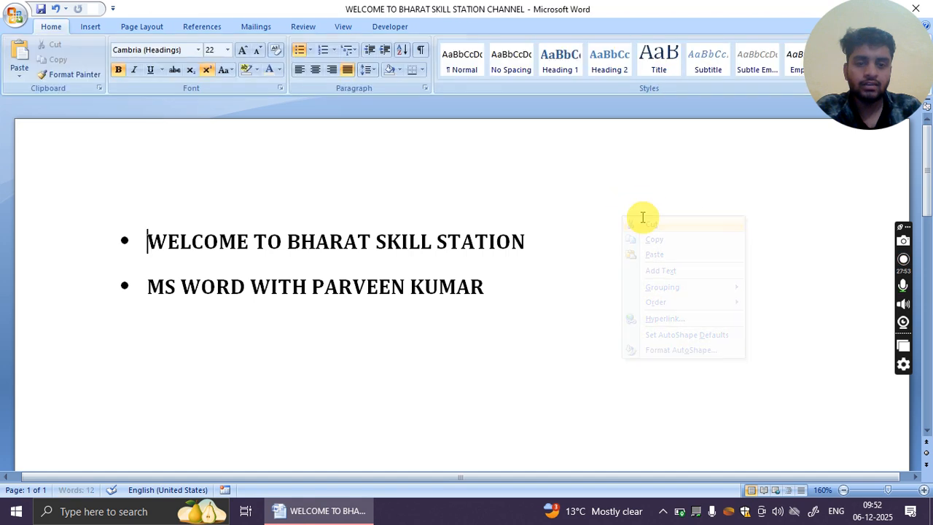
# Open the SmartArt graphic chooser and look through the complete layout collection and the List category.
pyautogui.click(94, 26)
pyautogui.click(246, 62)
pyautogui.scroll(-5, 447, 240)
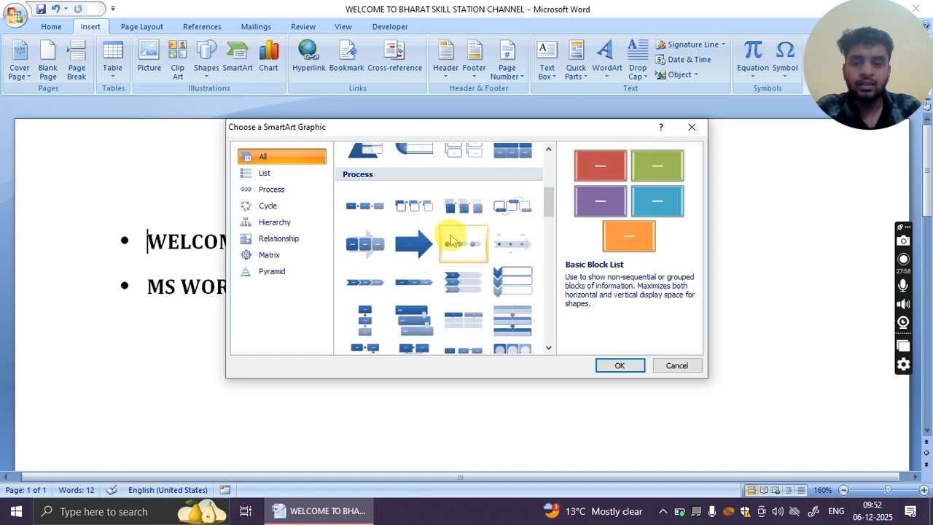
pyautogui.scroll(5, 357, 199)
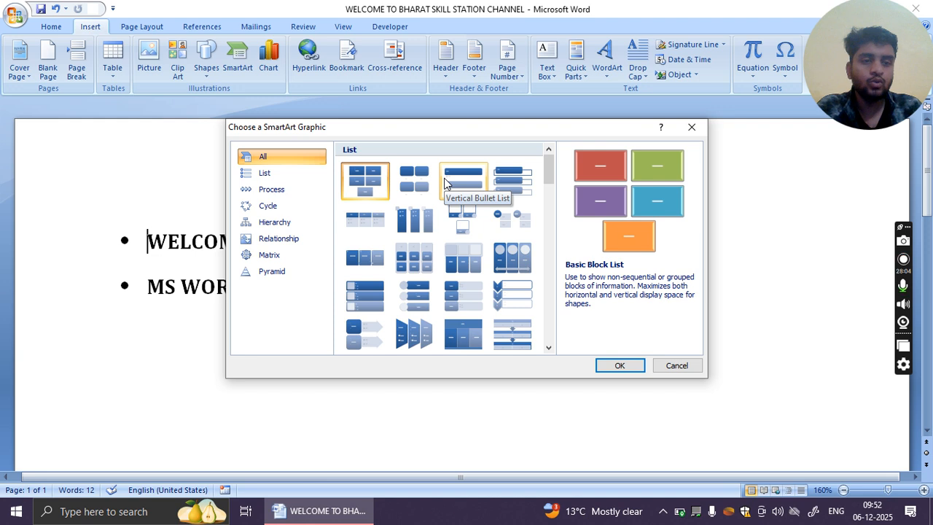
pyautogui.scroll(-5, 455, 255)
pyautogui.scroll(5, 454, 263)
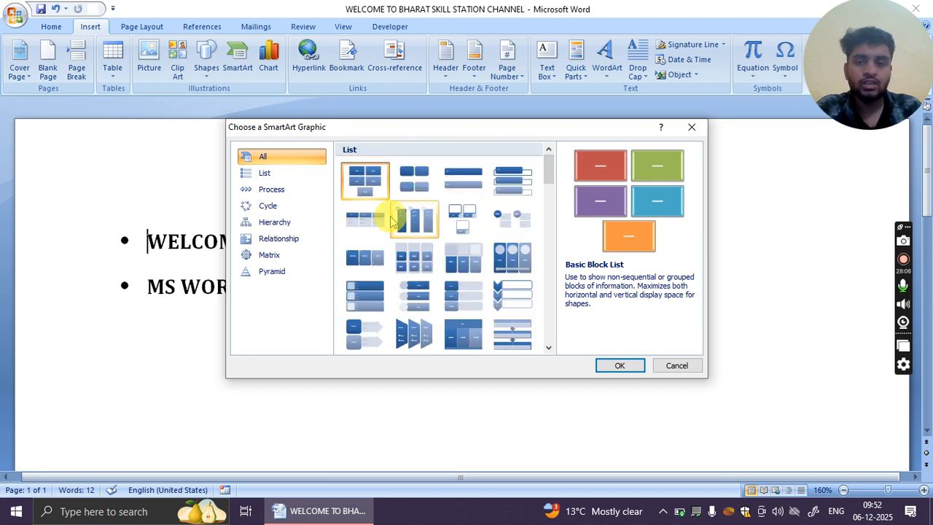
pyautogui.click(270, 173)
pyautogui.scroll(-1, 386, 250)
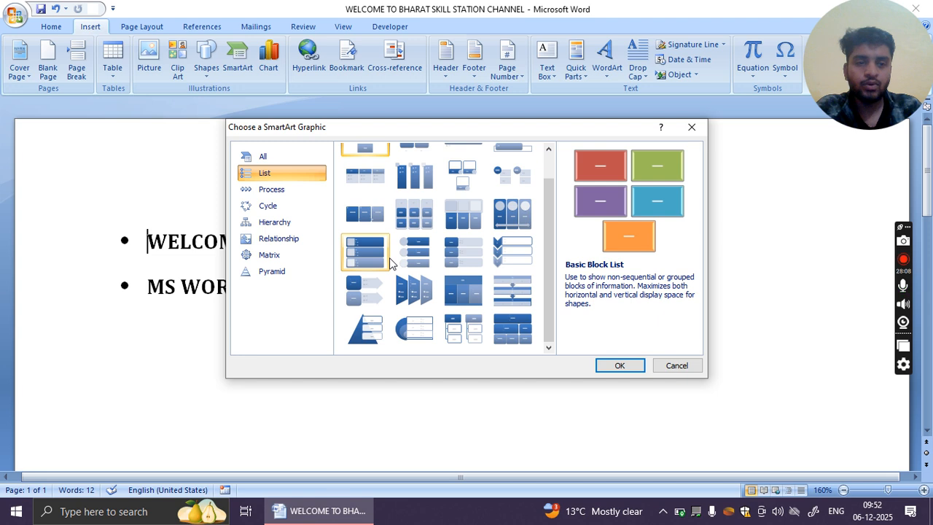
pyautogui.scroll(1, 390, 261)
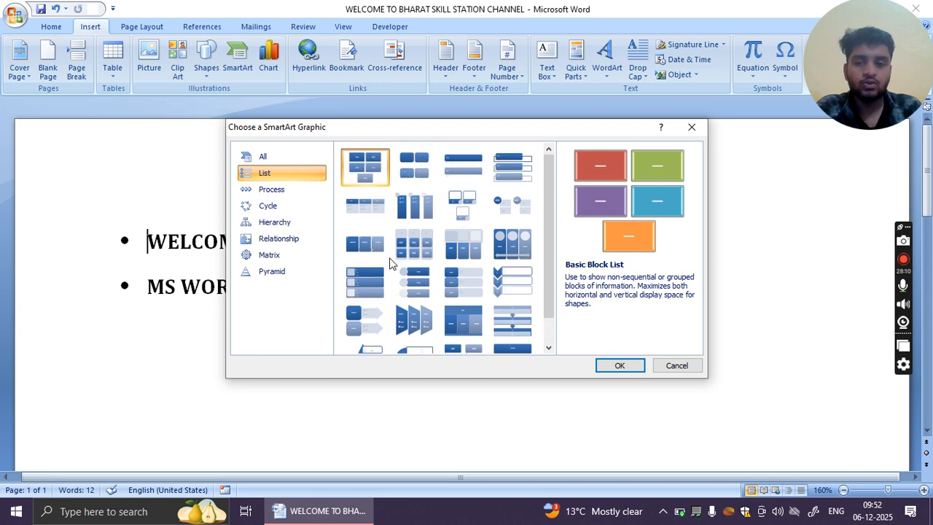
# Look through the Process, Cycle, Hierarchy, Relationship, Matrix and Pyramid SmartArt layouts, then close the chooser without inserting one.
pyautogui.click(297, 191)
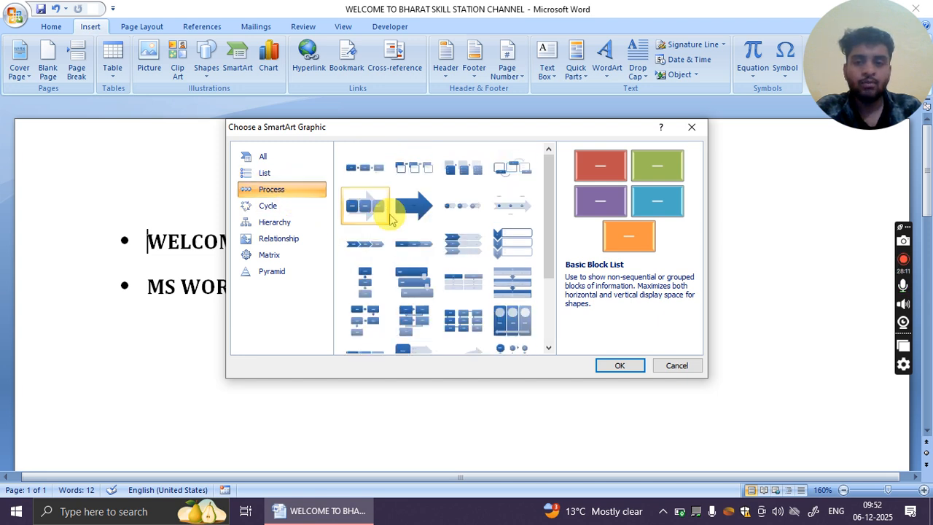
pyautogui.click(295, 206)
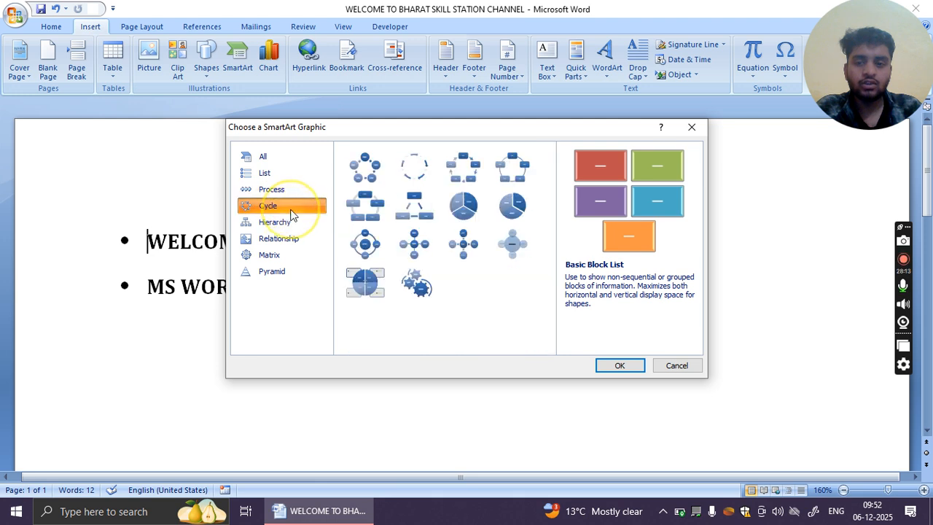
pyautogui.click(284, 222)
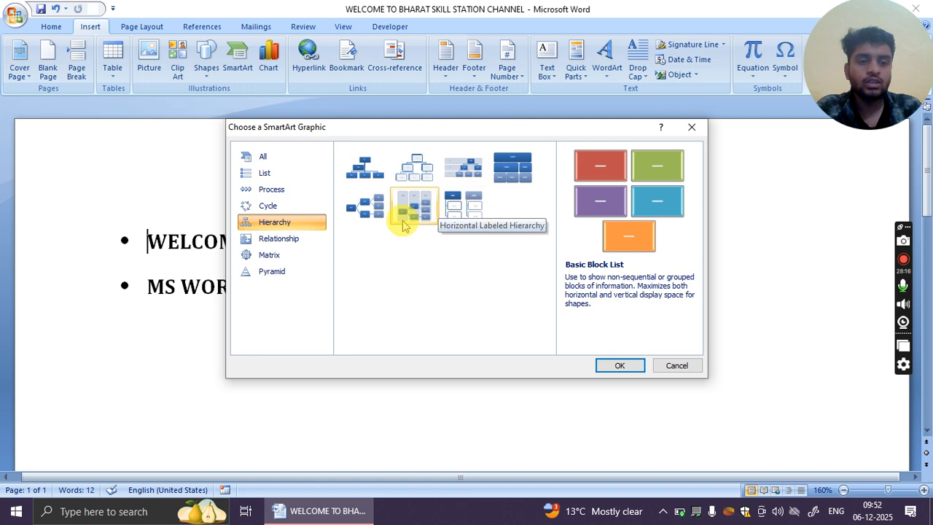
pyautogui.click(303, 240)
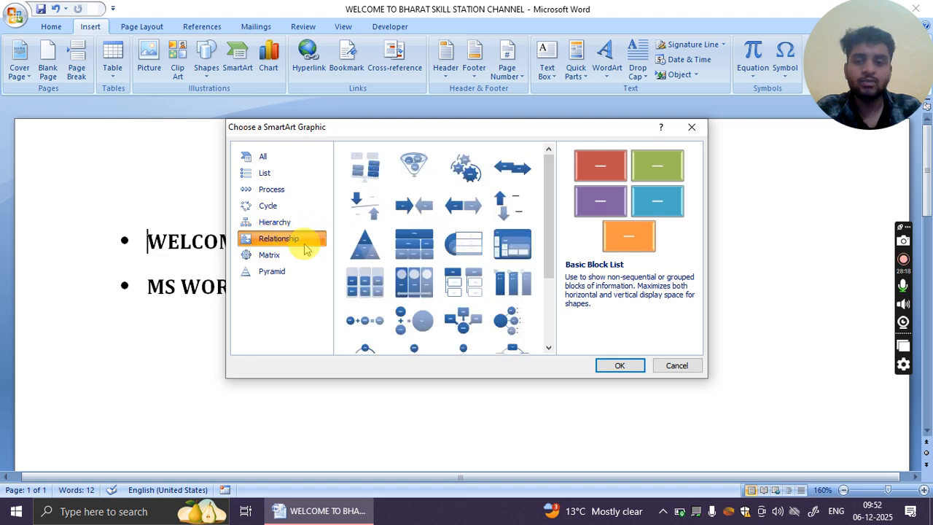
pyautogui.click(313, 257)
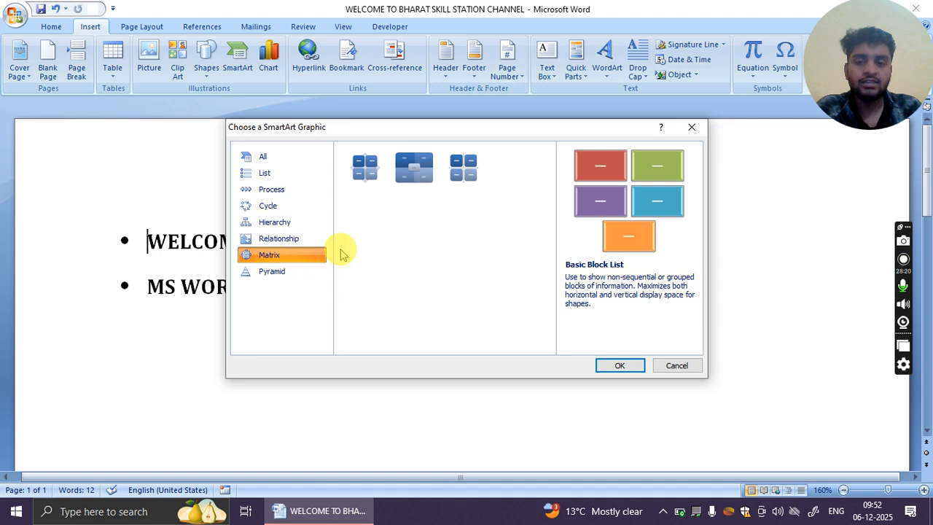
pyautogui.click(298, 276)
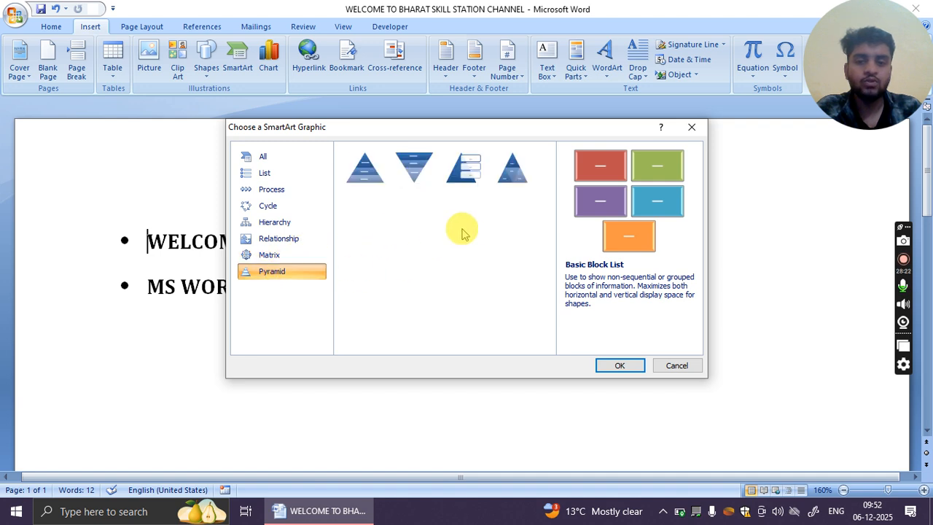
pyautogui.click(692, 127)
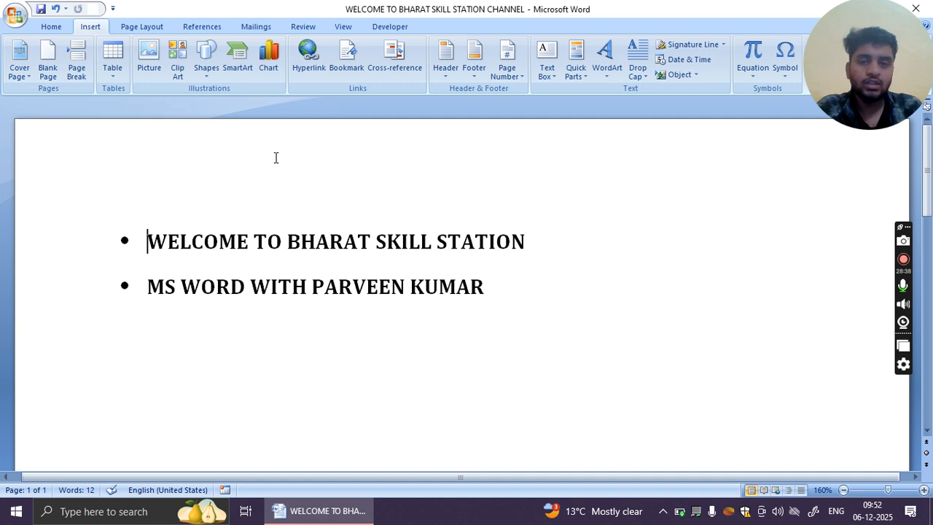
# Insert a stacked column chart at the start of the first bulleted line and view it.
pyautogui.click(266, 62)
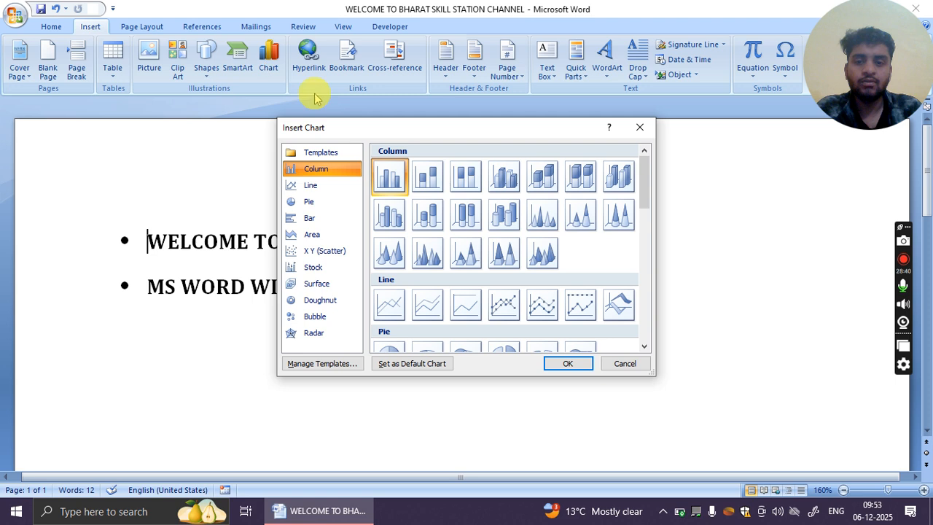
pyautogui.click(428, 178)
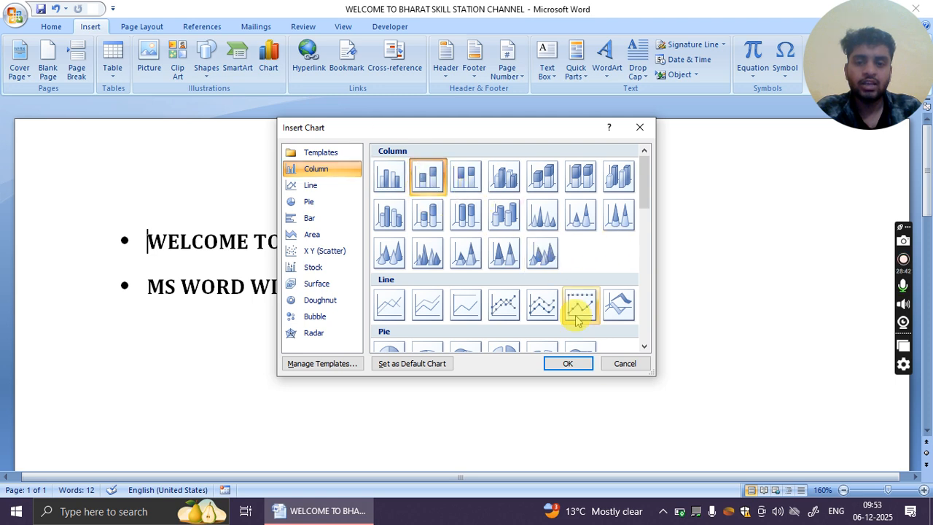
pyautogui.click(583, 364)
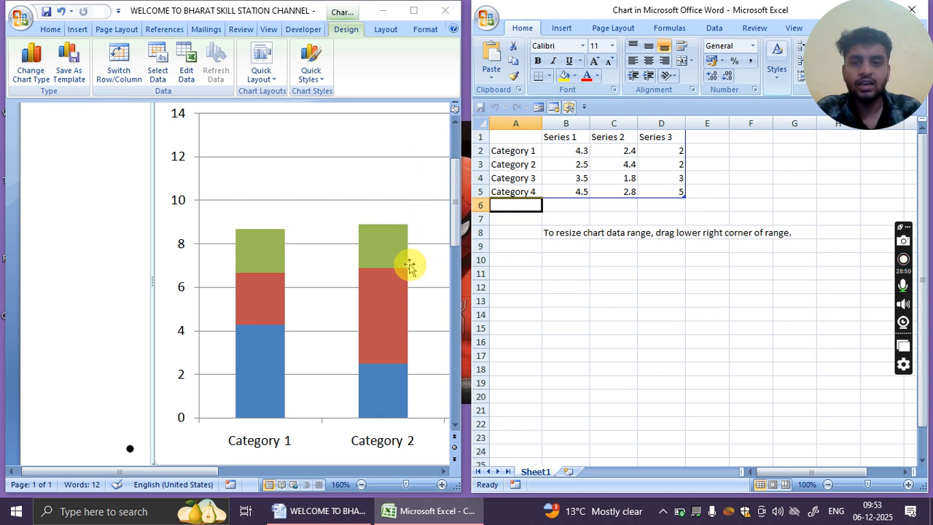
pyautogui.scroll(-3, 368, 281)
pyautogui.scroll(5, 368, 284)
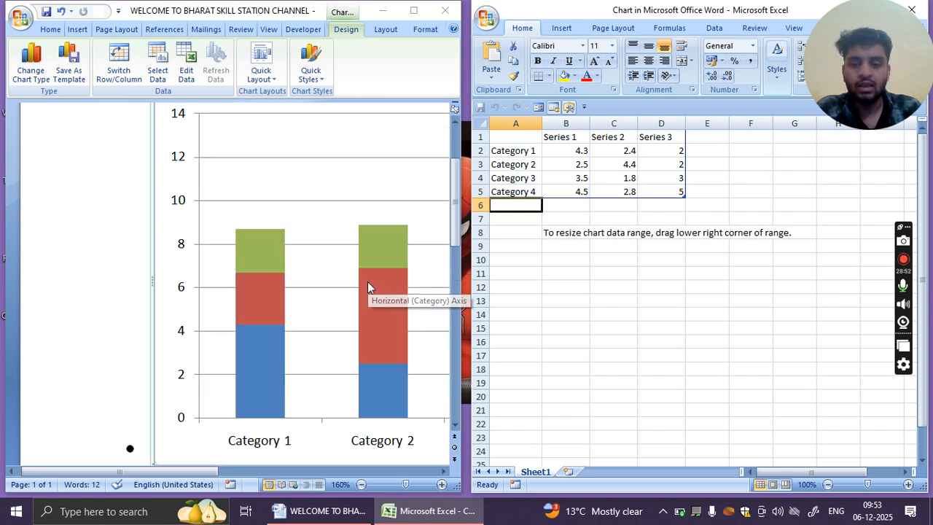
# Minimize the Word document and maximize the chart's Excel data sheet to view the series and category values.
pyautogui.click(383, 10)
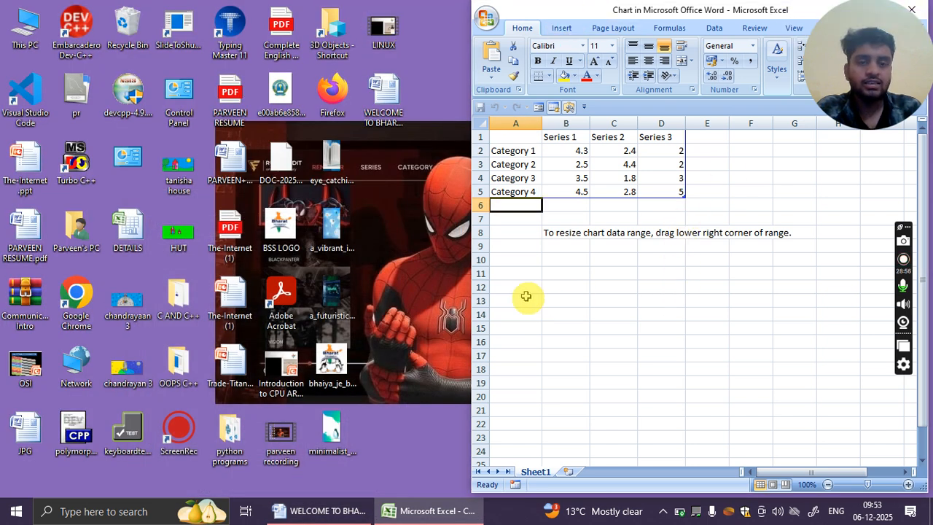
pyautogui.moveTo(463, 261); pyautogui.dragTo(245, 260)
pyautogui.moveTo(656, 248); pyautogui.dragTo(515, 285)
pyautogui.moveTo(874, 44); pyautogui.dragTo(795, 182)
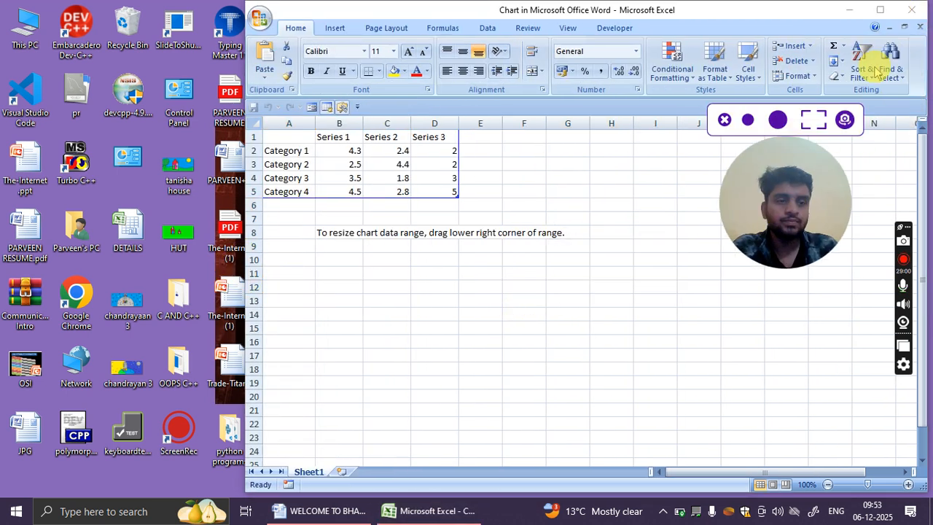
pyautogui.click(880, 10)
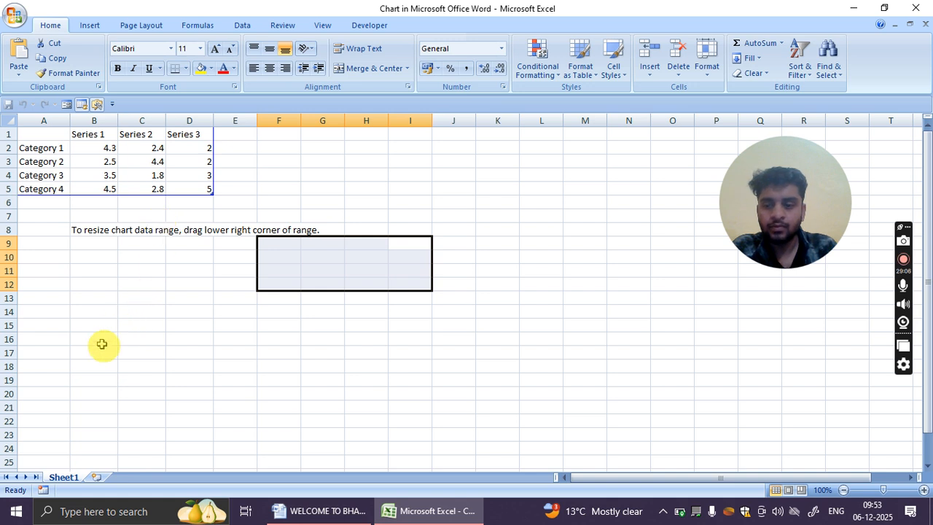
pyautogui.rightClick(159, 134)
pyautogui.click(215, 144)
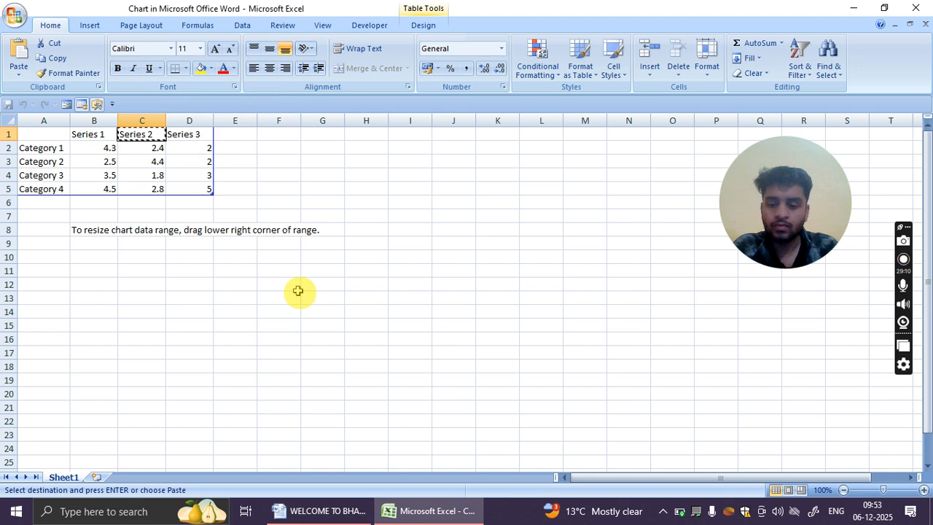
pyautogui.click(309, 228)
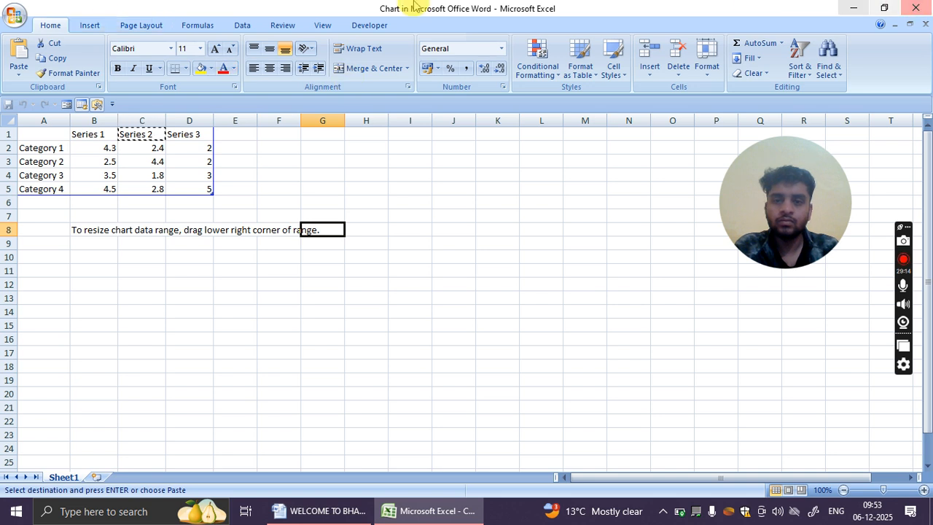
pyautogui.click(7, 20)
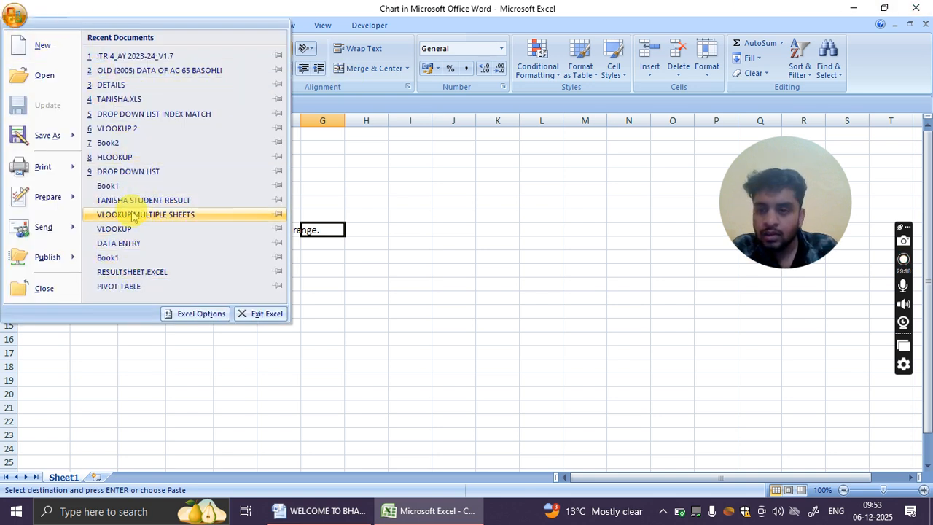
pyautogui.click(364, 160)
pyautogui.click(410, 227)
pyautogui.click(289, 211)
pyautogui.click(413, 338)
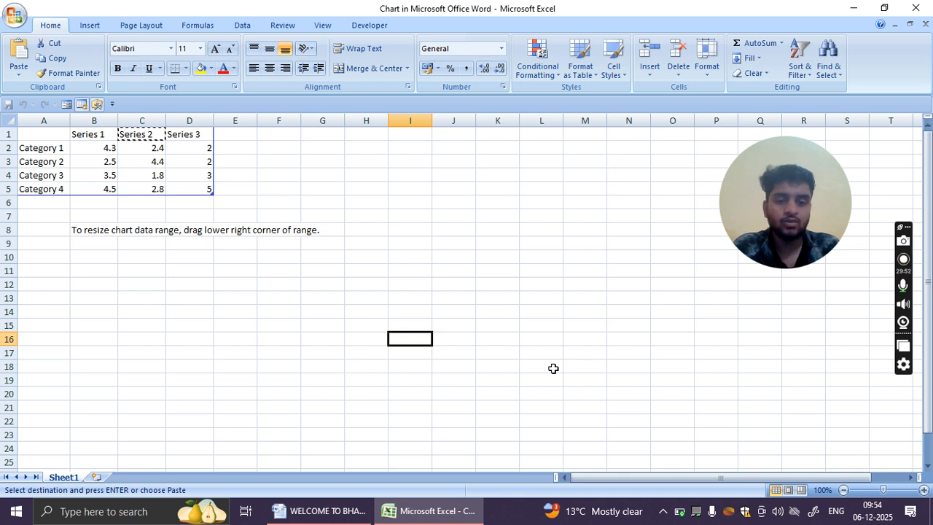
# Switch back to the Word document in a maximized window and delete the stacked column chart.
pyautogui.click(323, 511)
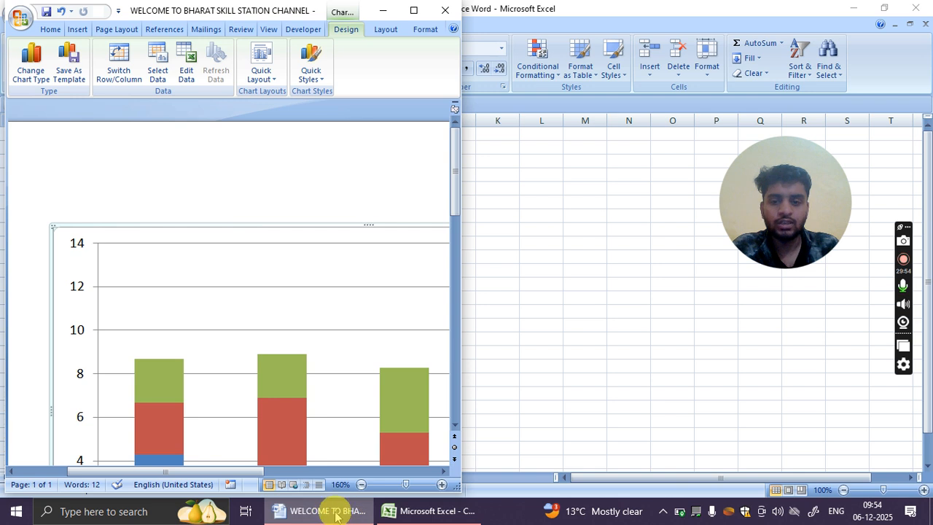
pyautogui.click(414, 11)
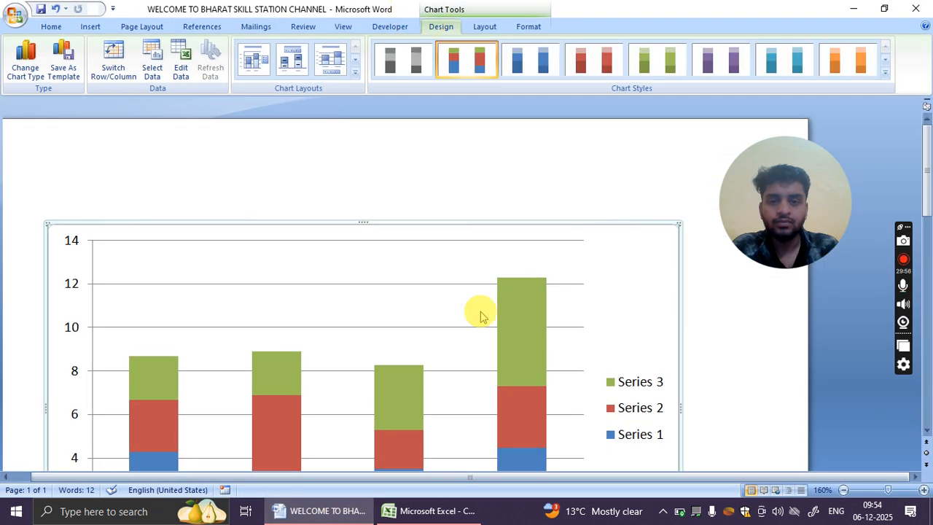
pyautogui.scroll(-2, 485, 394)
pyautogui.scroll(2, 478, 390)
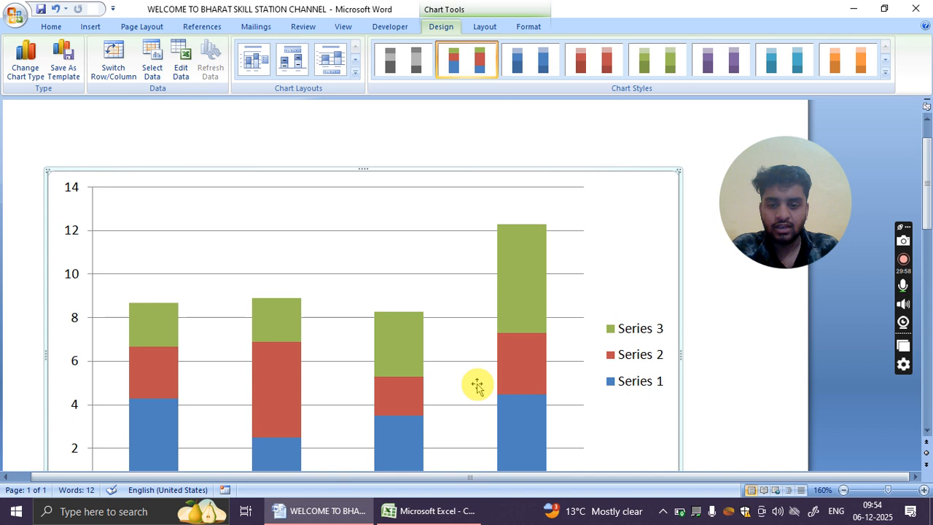
pyautogui.rightClick(478, 387)
pyautogui.click(539, 394)
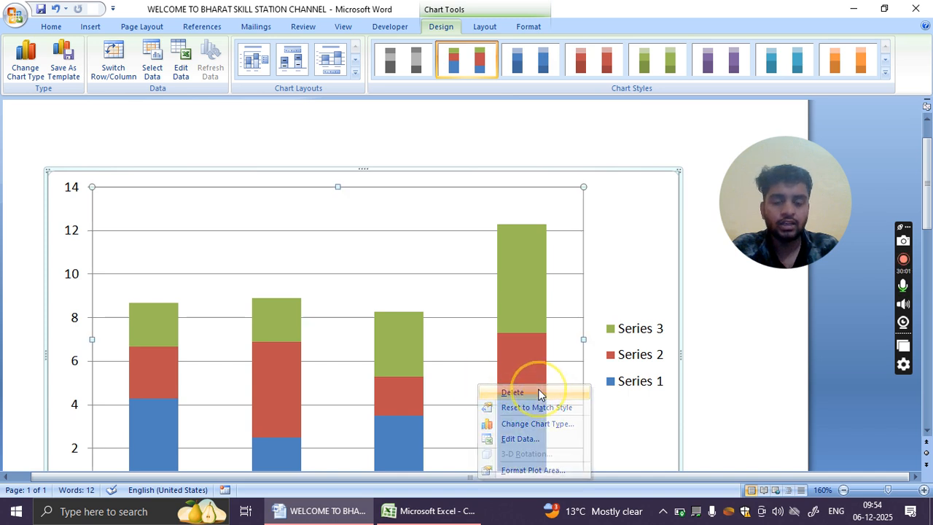
pyautogui.rightClick(443, 181)
pyautogui.press('Escape')
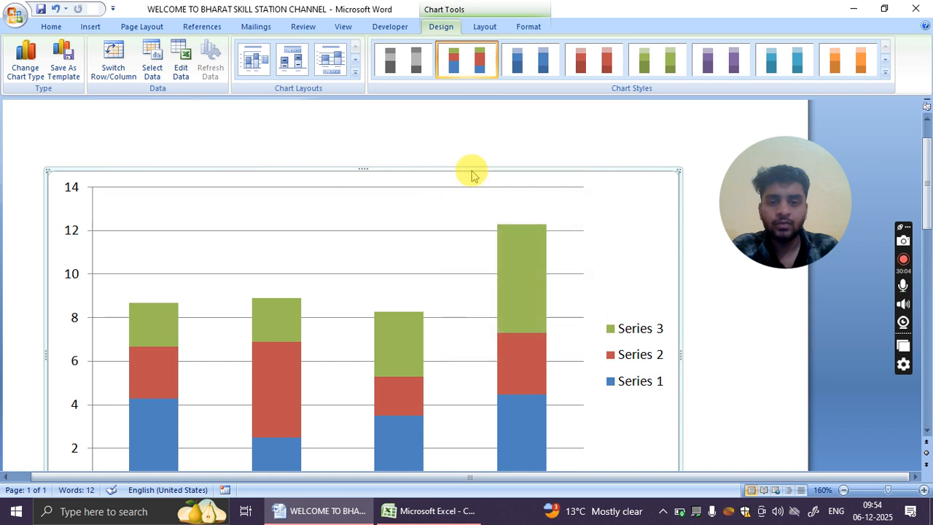
pyautogui.press('Delete')
pyautogui.scroll(1, 404, 223)
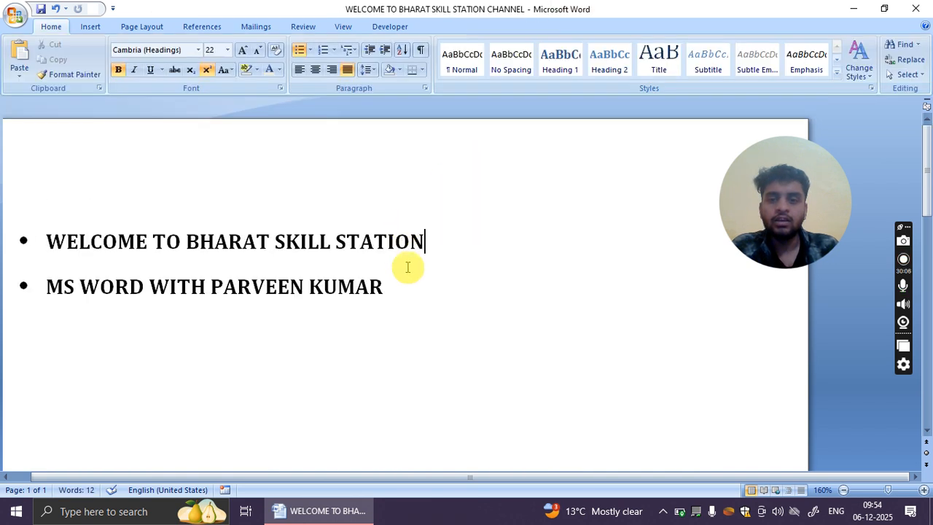
# Try to add a hyperlink to the last three letters of the second bulleted line, and cancel the hyperlink dialog.
pyautogui.click(91, 26)
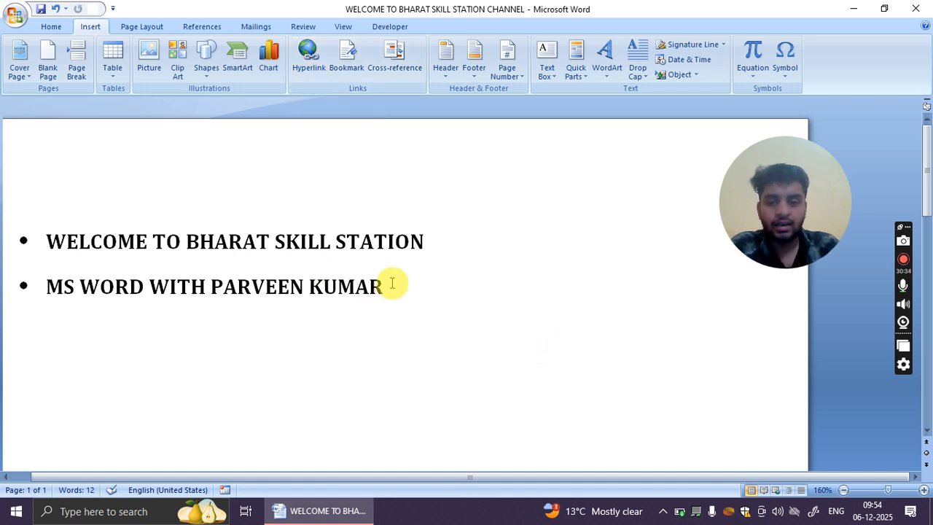
pyautogui.moveTo(375, 281); pyautogui.dragTo(345, 277)
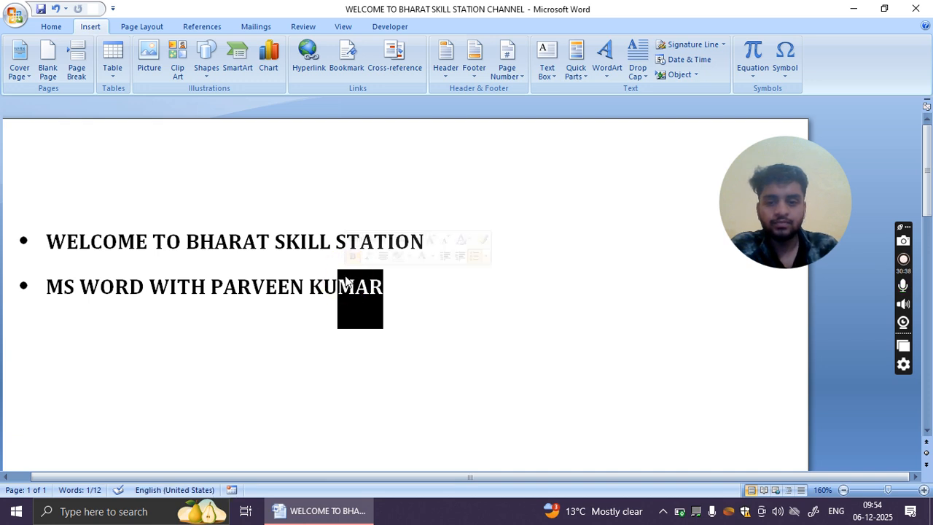
pyautogui.click(457, 268)
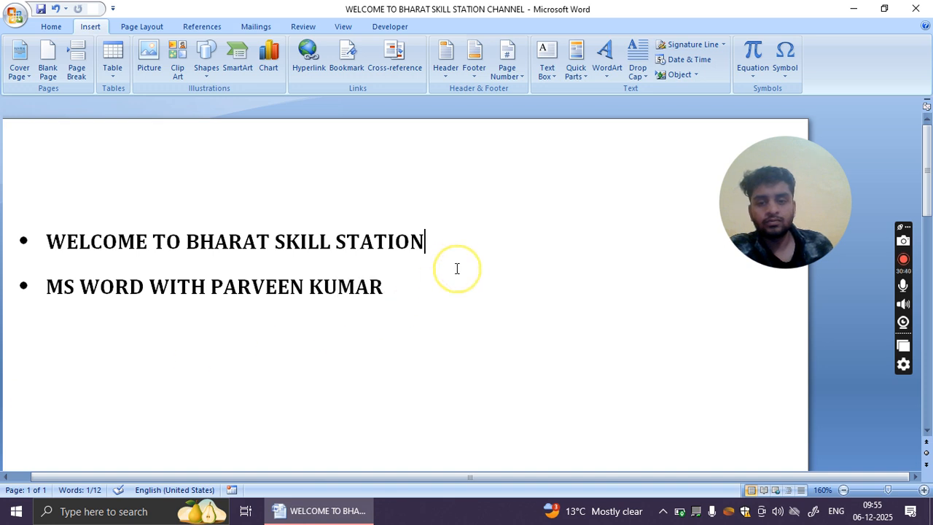
pyautogui.moveTo(383, 287); pyautogui.dragTo(337, 281)
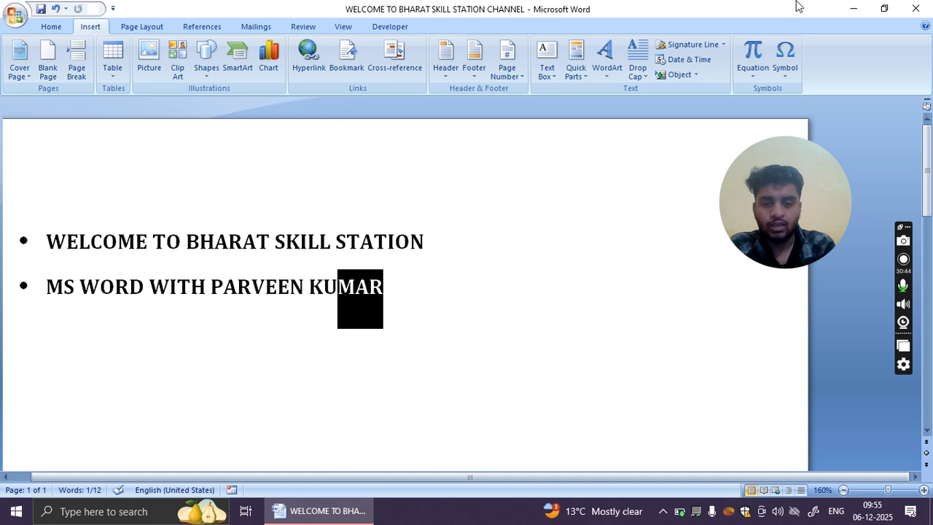
pyautogui.hotkey('ctrl', 'k')
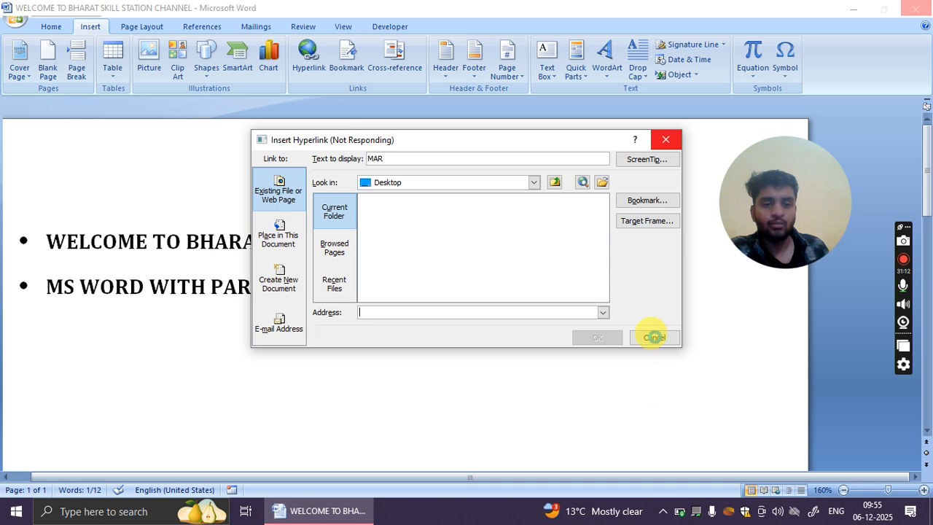
pyautogui.click(654, 336)
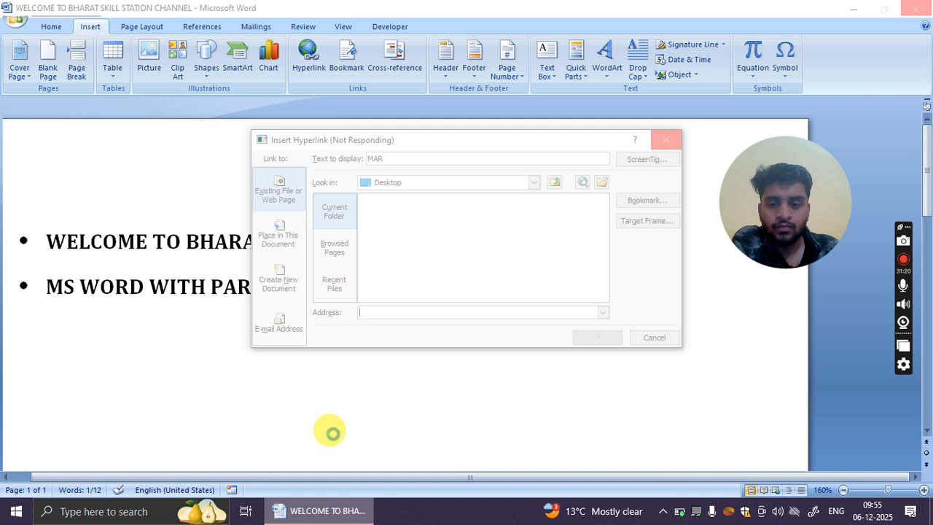
# Try to close the unresponsive Word document window together with its hyperlink dialog.
pyautogui.rightClick(325, 510)
pyautogui.click(311, 483)
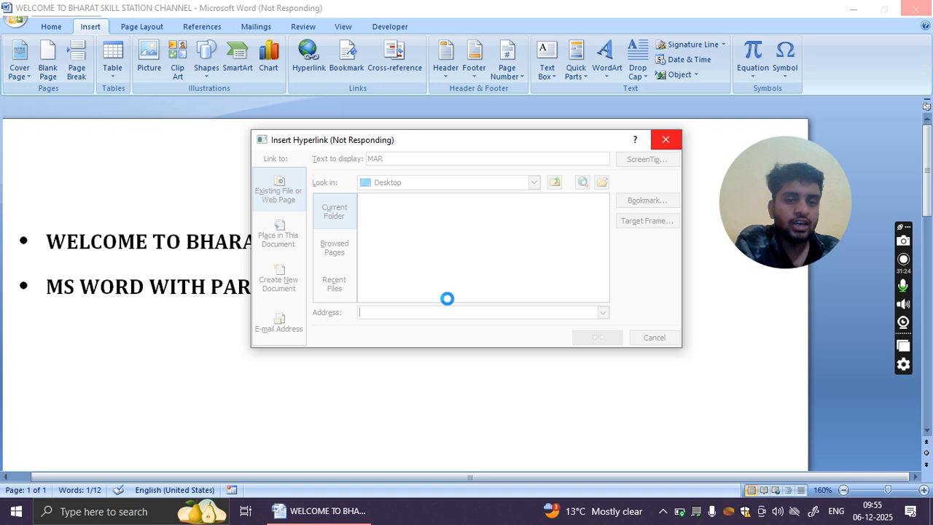
pyautogui.click(665, 138)
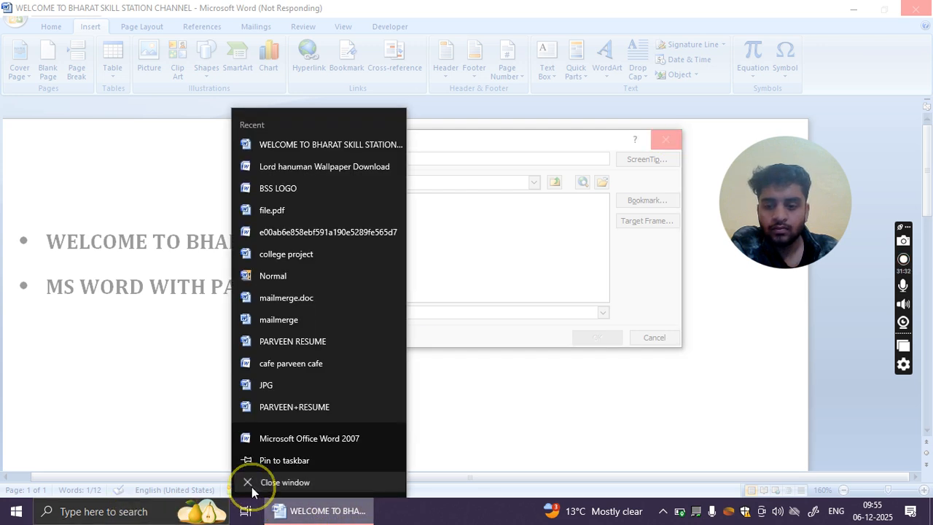
pyautogui.click(248, 483)
# Find Microsoft Office Word 2007 through the system search and start it with a new blank document.
pyautogui.click(138, 509)
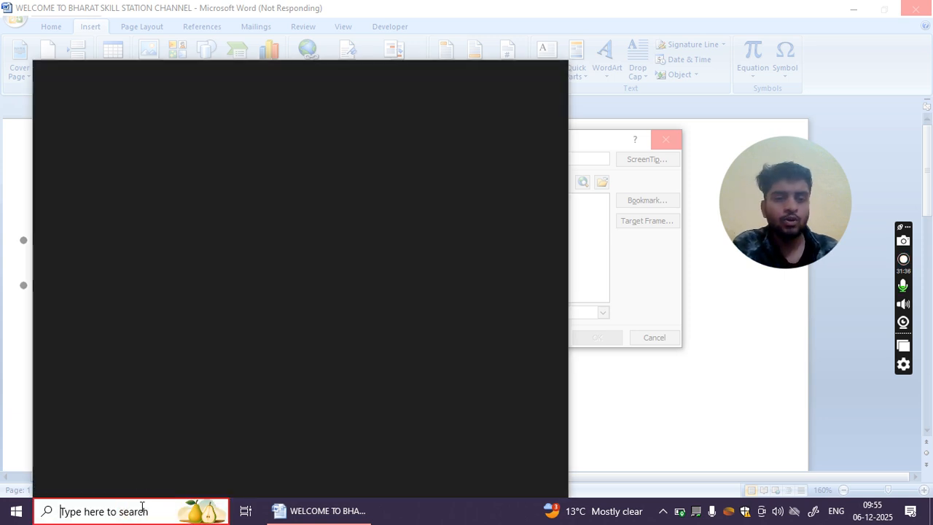
pyautogui.write('MS')
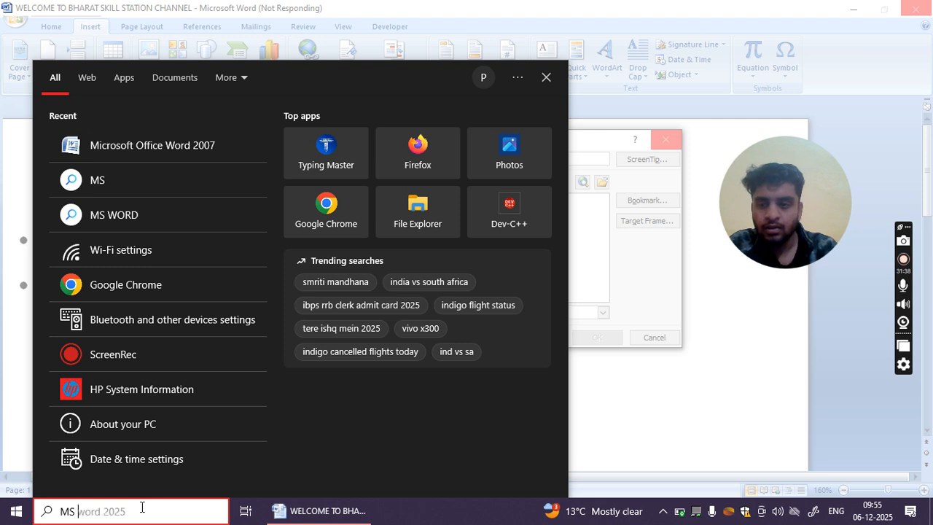
pyautogui.press('BackSpace')
pyautogui.press('BackSpace')
pyautogui.press('BackSpace')
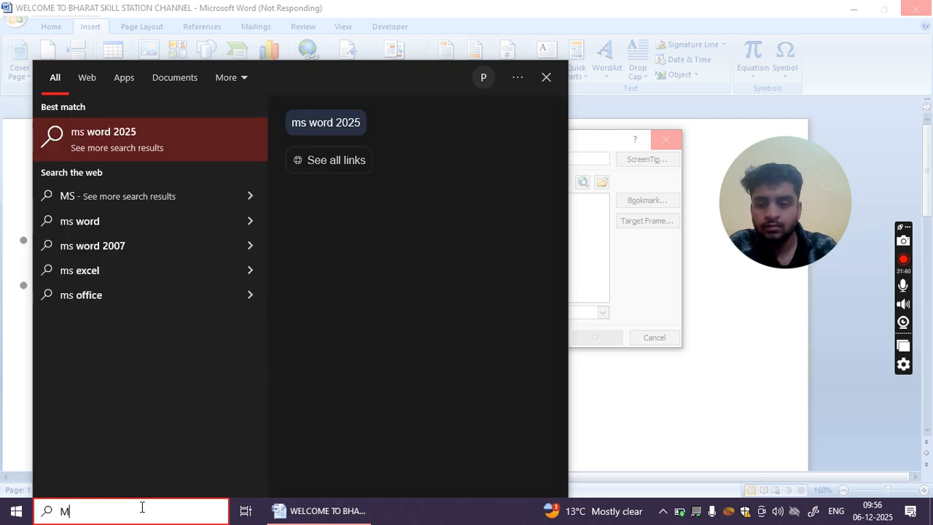
pyautogui.write('MI')
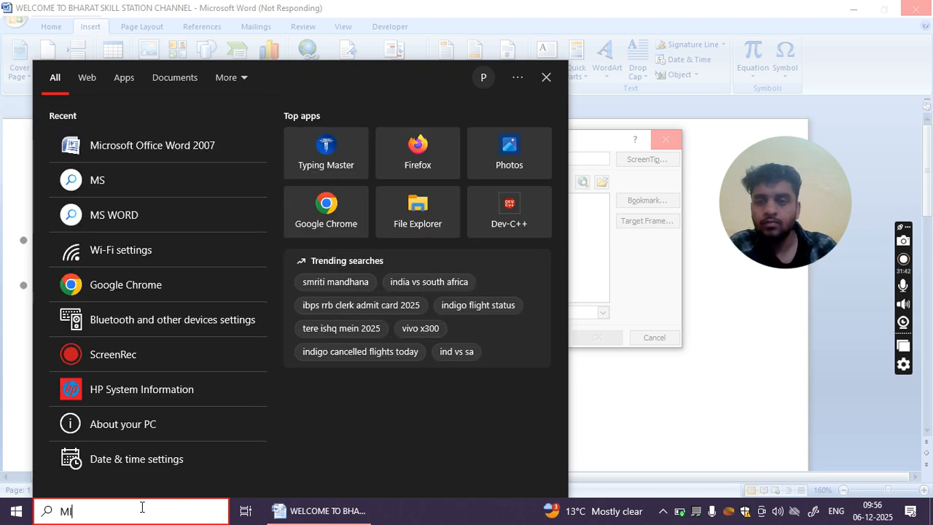
pyautogui.click(208, 134)
pyautogui.click(209, 132)
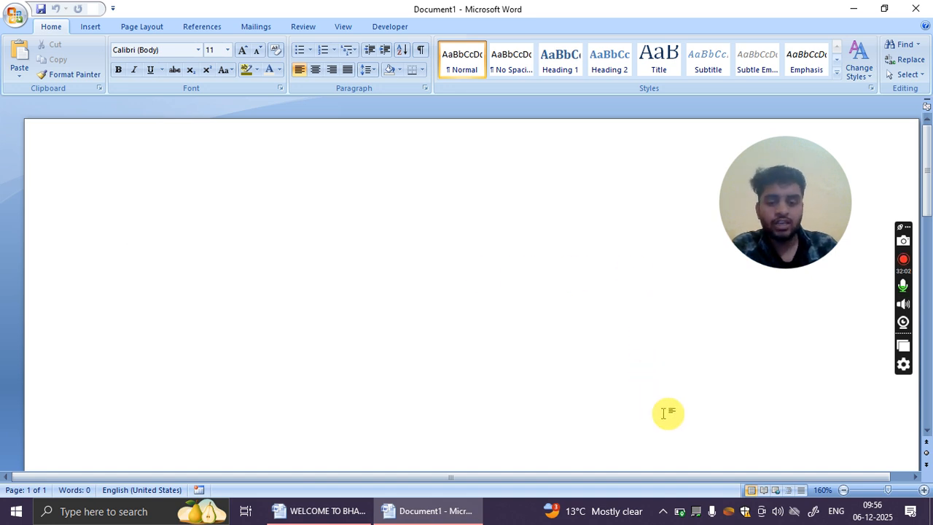
# Write "WELCOME TO BHARAT SKILL STATION" on the first line and "MS WORD WITH" plus the presenter's full name on the second.
pyautogui.write('WEL')
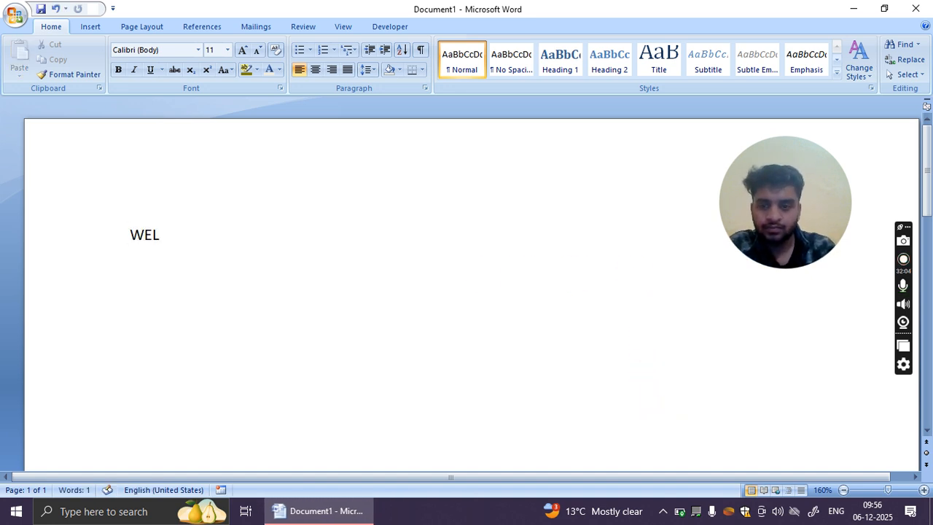
pyautogui.write('COME TO B')
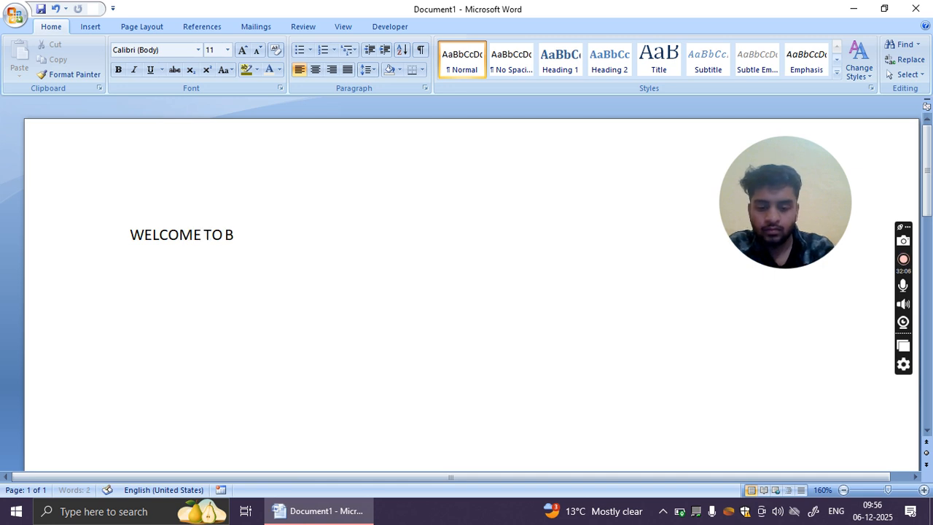
pyautogui.write('HARAT SKILL')
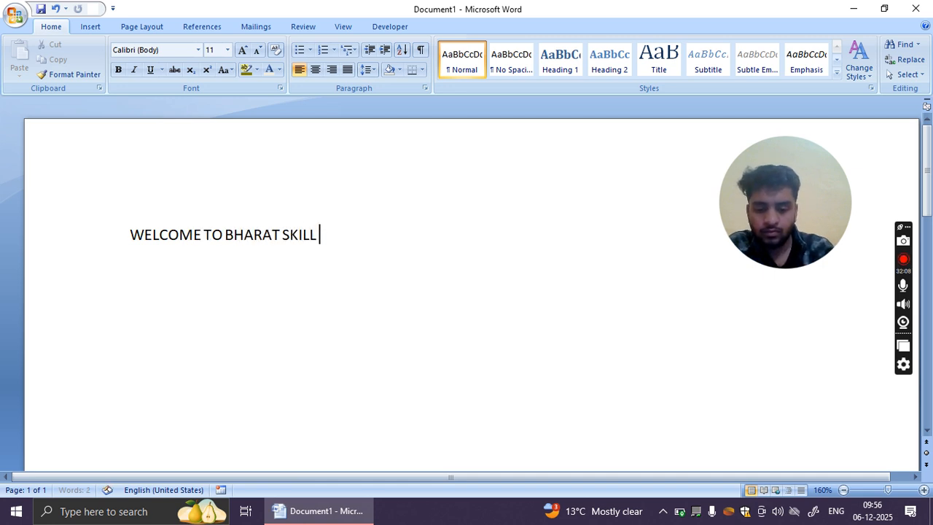
pyautogui.write(' STATION')
pyautogui.press('Return')
pyautogui.write('MS WORD WITH PARVEEN KUMAR')
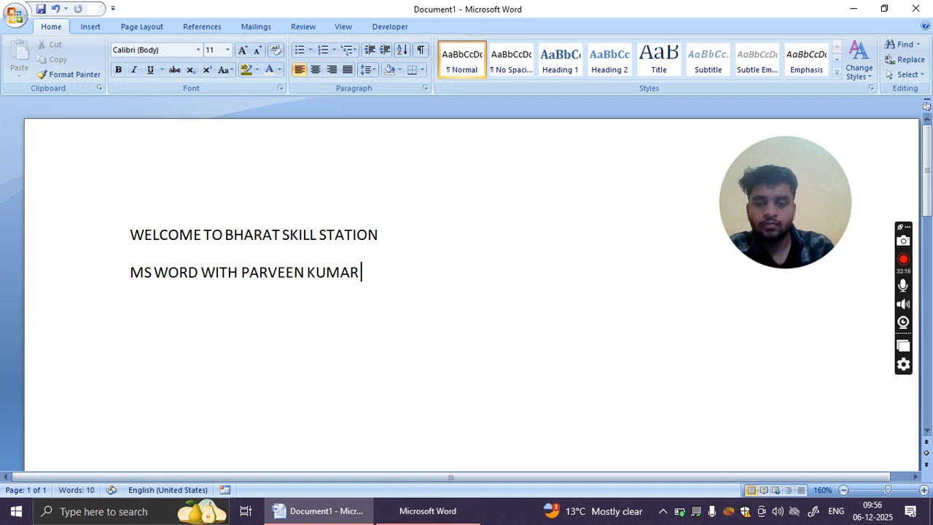
# Browse the built-in text box designs and close the gallery.
pyautogui.click(89, 27)
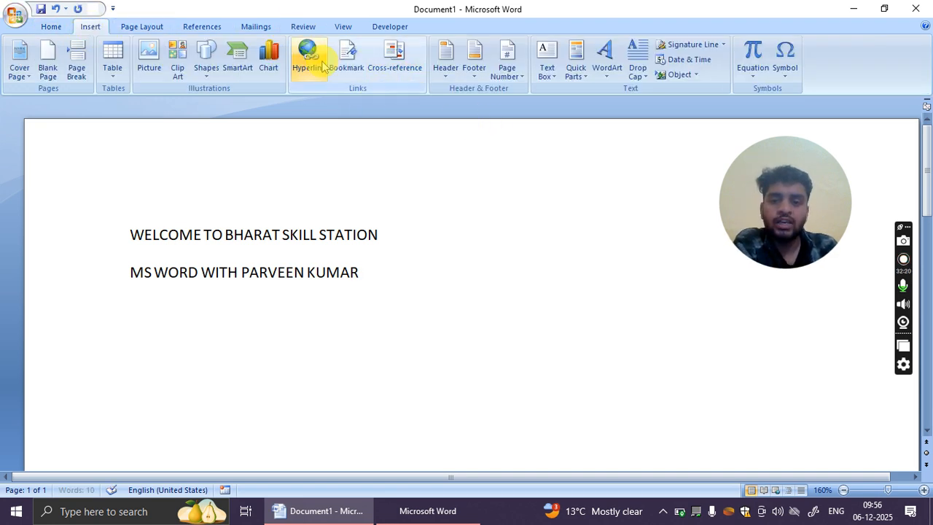
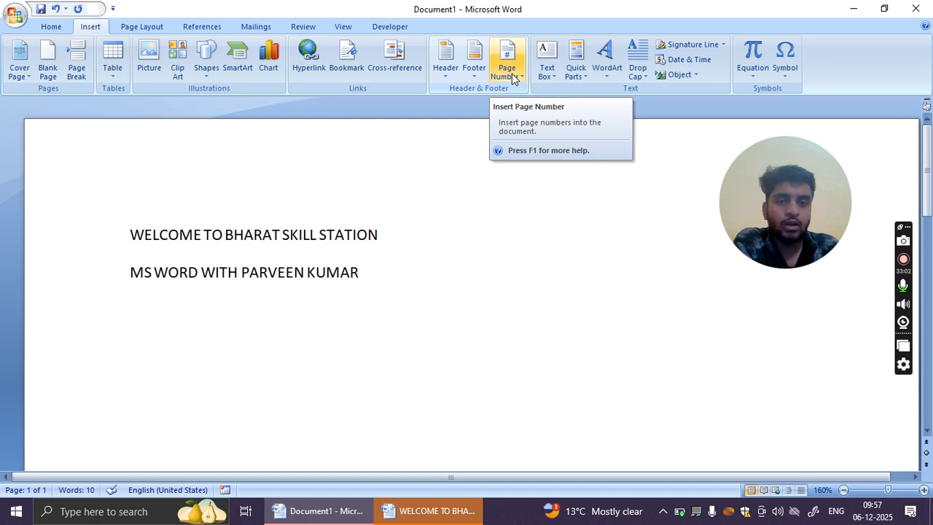
pyautogui.click(546, 69)
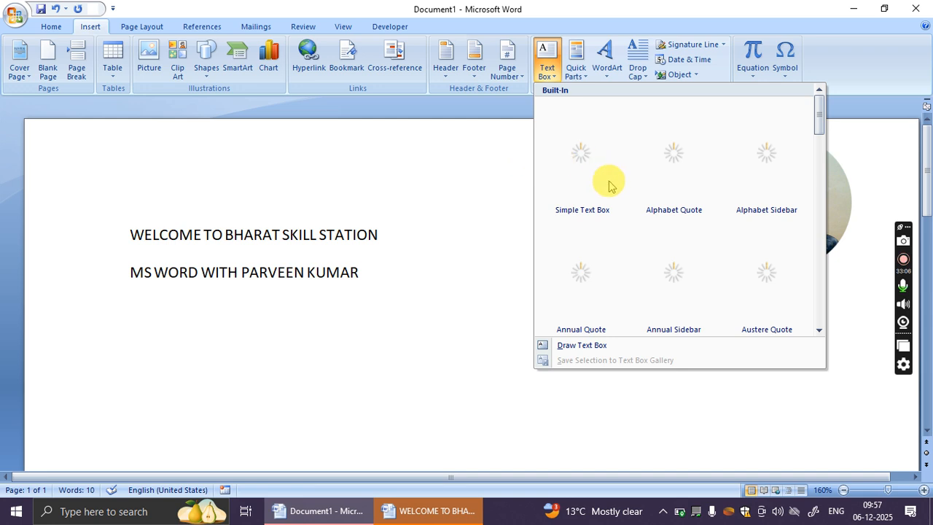
pyautogui.scroll(-8, 598, 285)
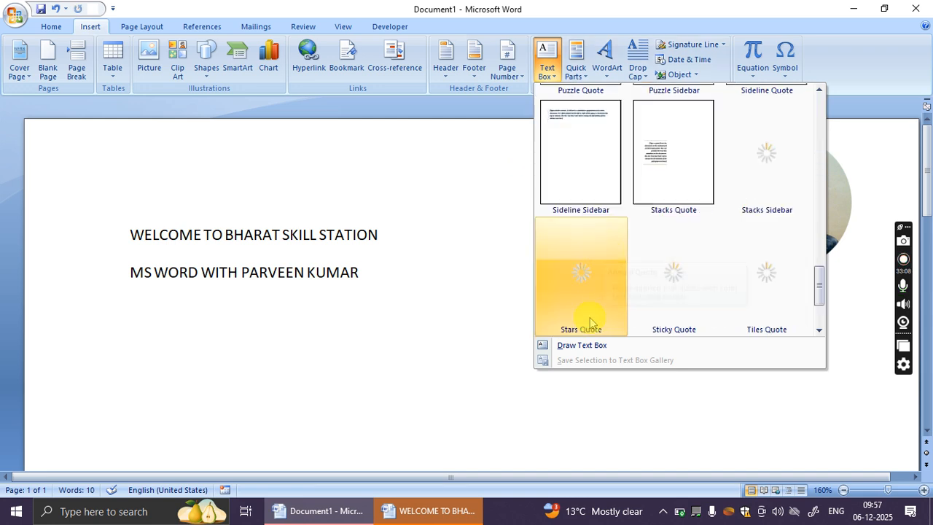
pyautogui.click(861, 155)
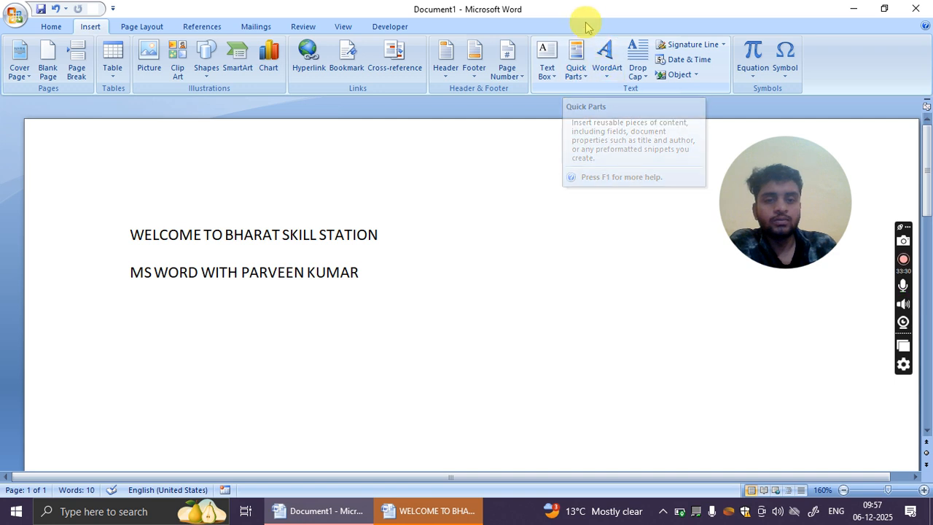
# Convert both text lines into WordArt in the arched black style, in Arial Black at size 36.
pyautogui.click(608, 76)
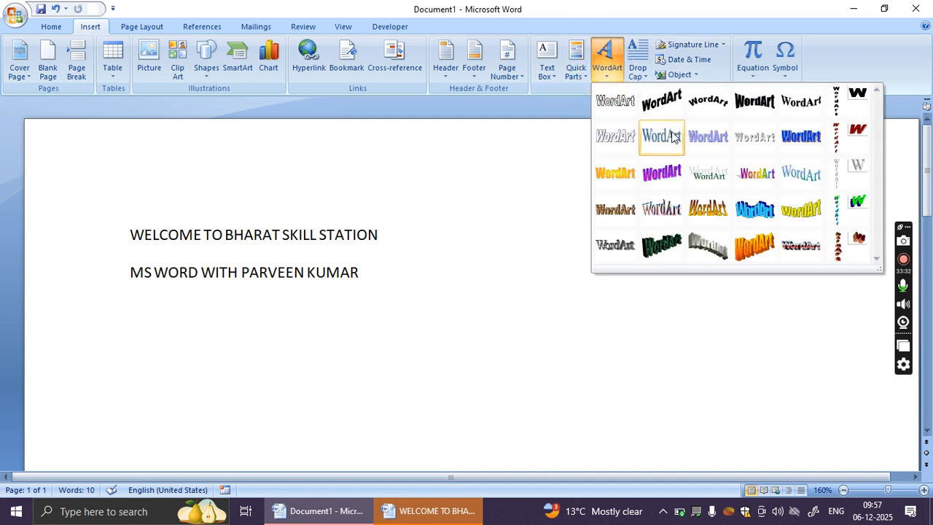
pyautogui.click(532, 221)
pyautogui.moveTo(379, 263); pyautogui.dragTo(139, 214)
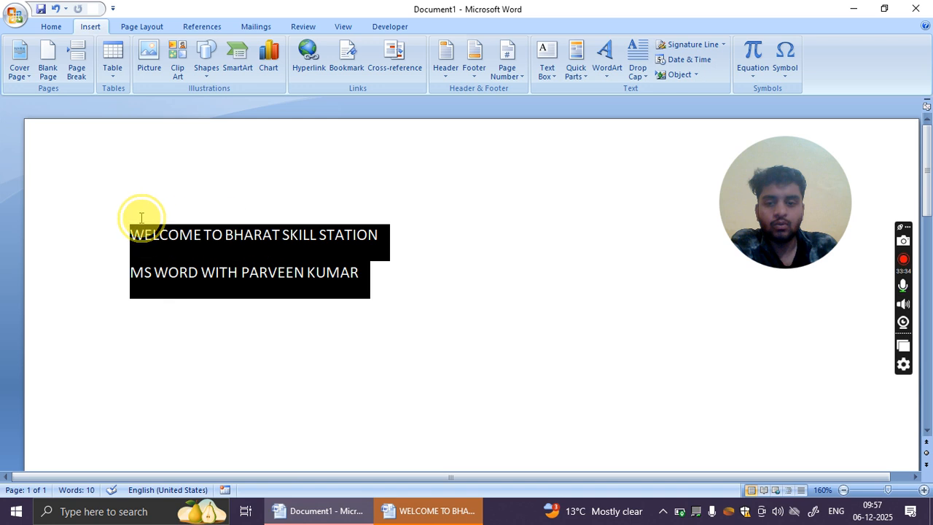
pyautogui.click(606, 67)
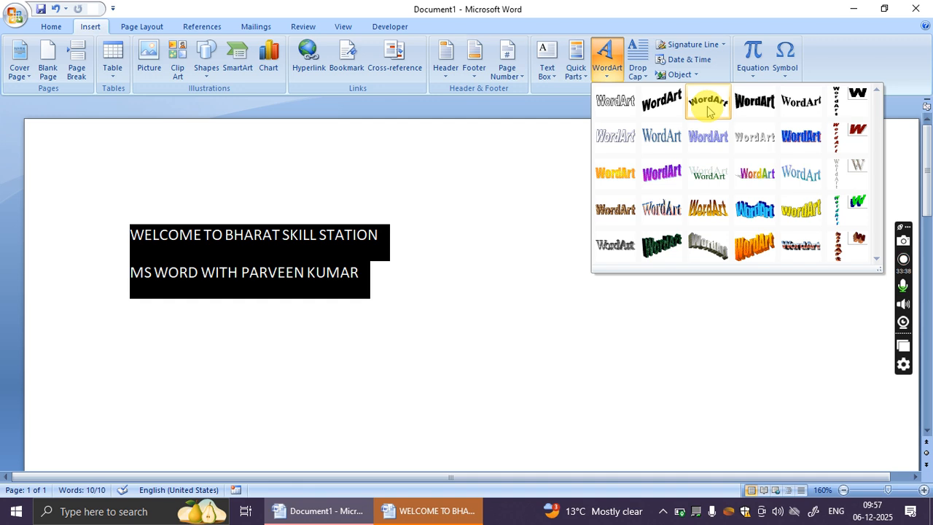
pyautogui.click(708, 106)
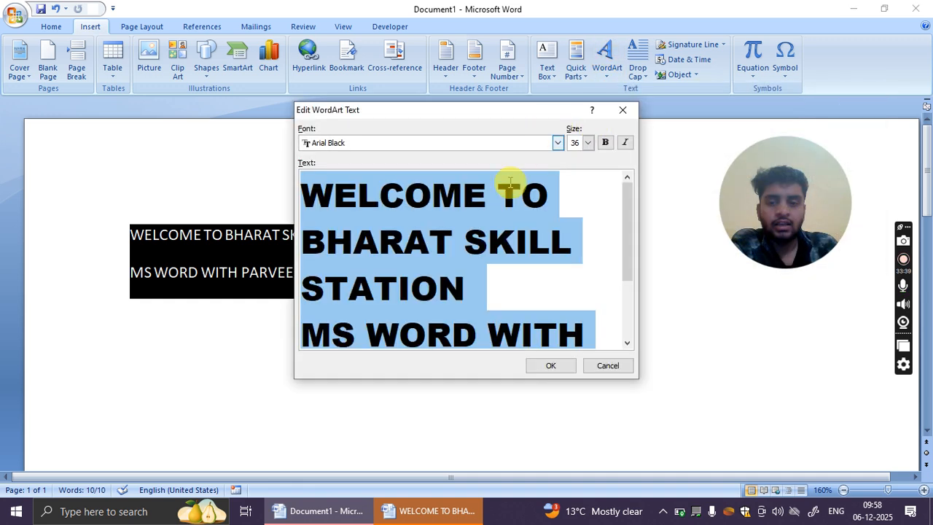
pyautogui.click(552, 366)
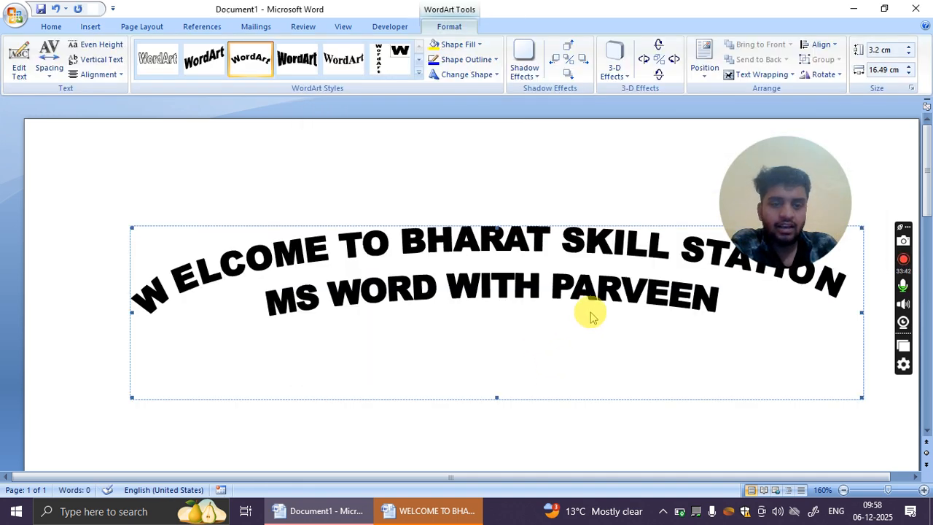
# Preview other WordArt styles on the arched text, including the wavy and vertical ones.
pyautogui.click(496, 207)
pyautogui.click(518, 253)
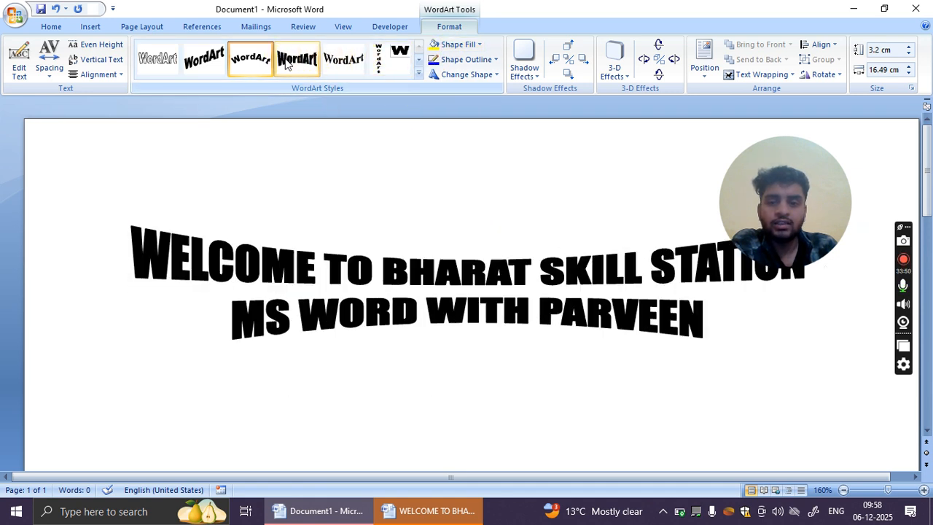
pyautogui.click(379, 58)
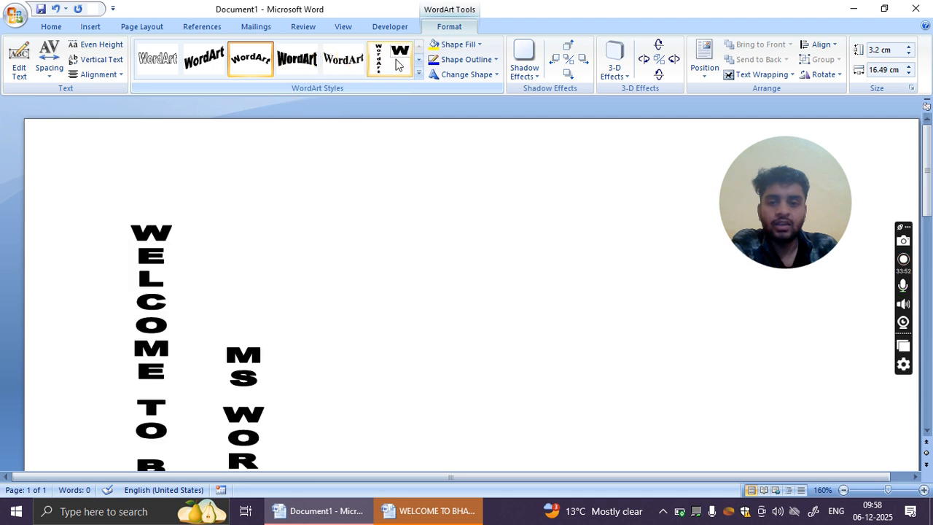
pyautogui.click(204, 62)
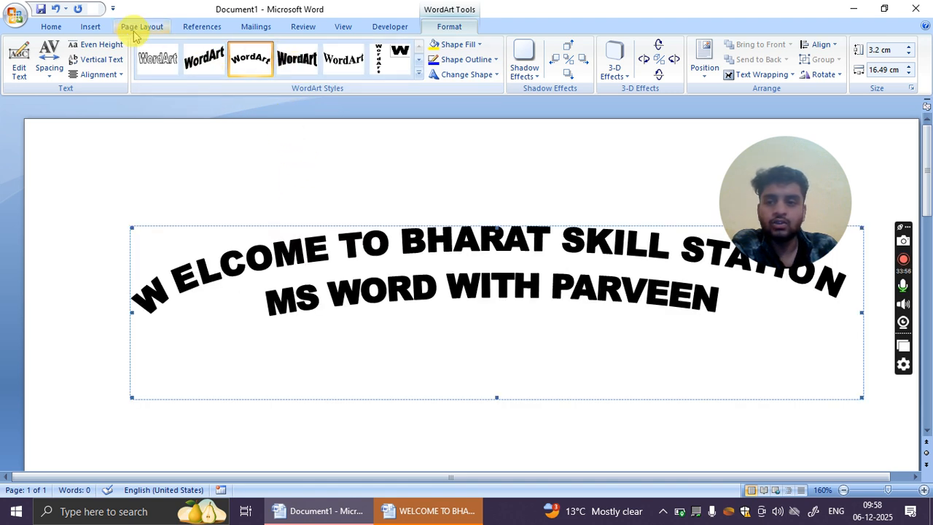
# Undo the WordArt conversion and place the cursor at the end of the first text line.
pyautogui.click(91, 26)
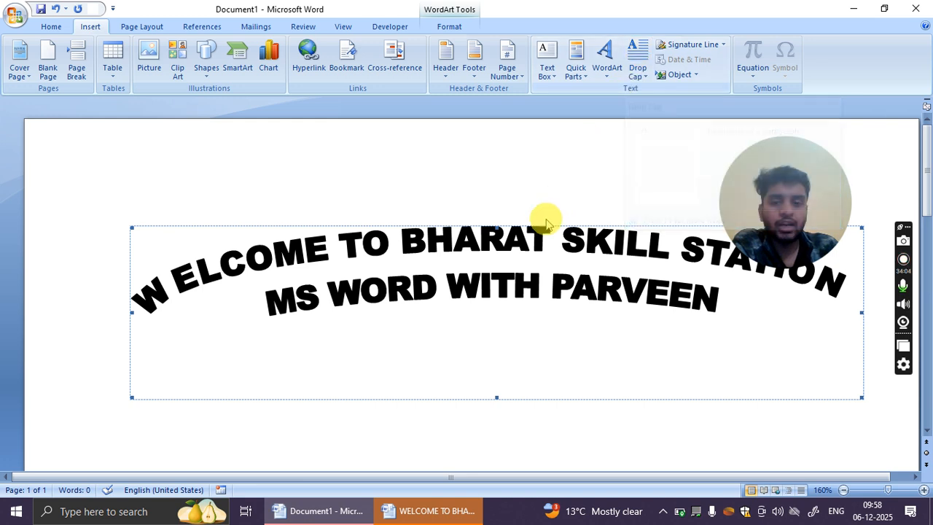
pyautogui.hotkey('ctrl', 'z')
pyautogui.click(411, 261)
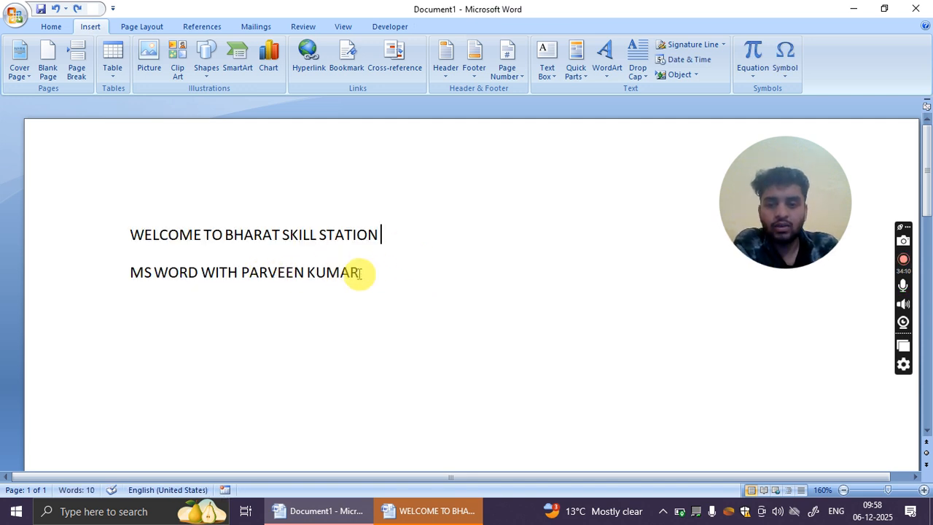
# Select the name in the second line, preview the Dropped drop cap on that line, and close the drop cap choices.
pyautogui.moveTo(359, 273); pyautogui.dragTo(241, 274)
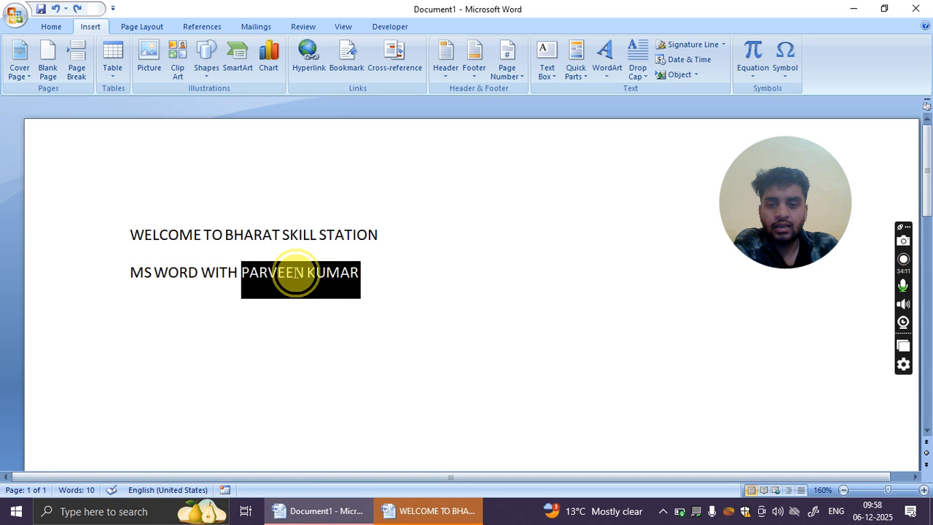
pyautogui.click(633, 73)
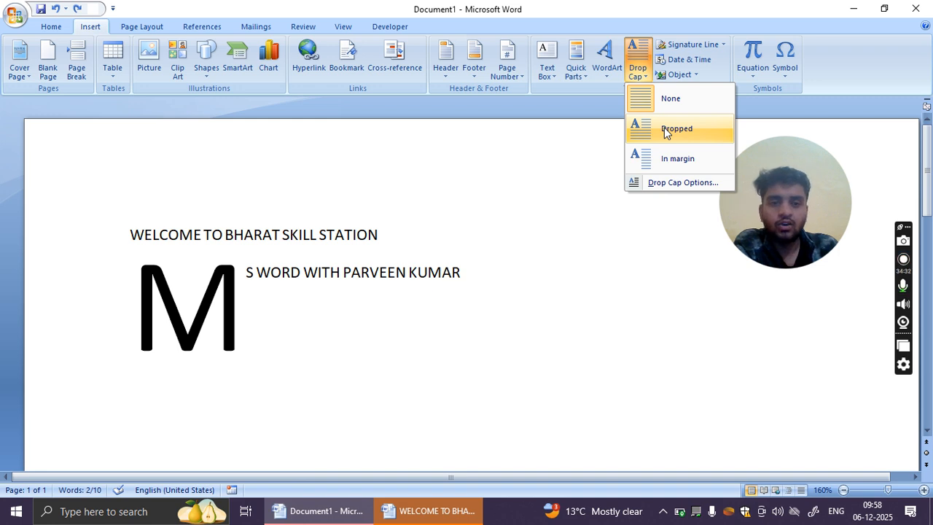
pyautogui.click(705, 26)
# Open the signature line setup from within the word STATION, accept the digital signature notice, and cancel the setup.
pyautogui.click(377, 234)
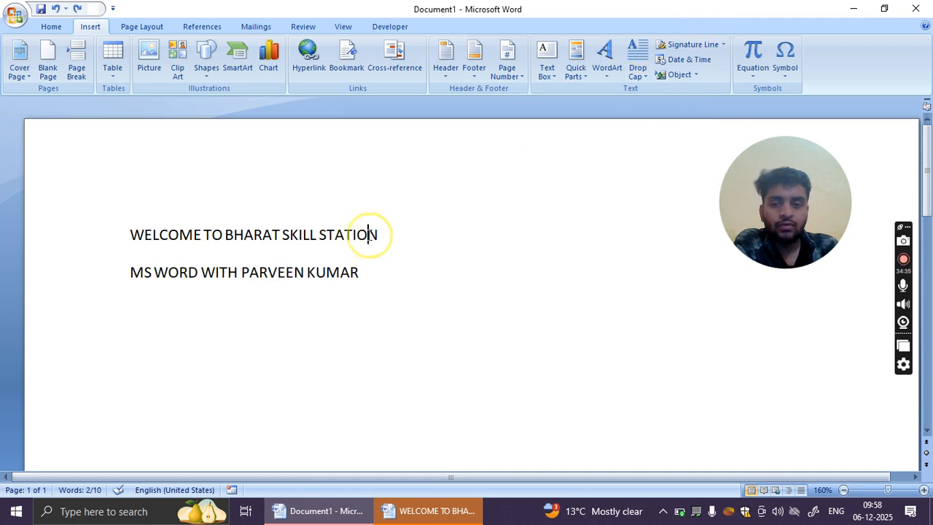
pyautogui.click(709, 45)
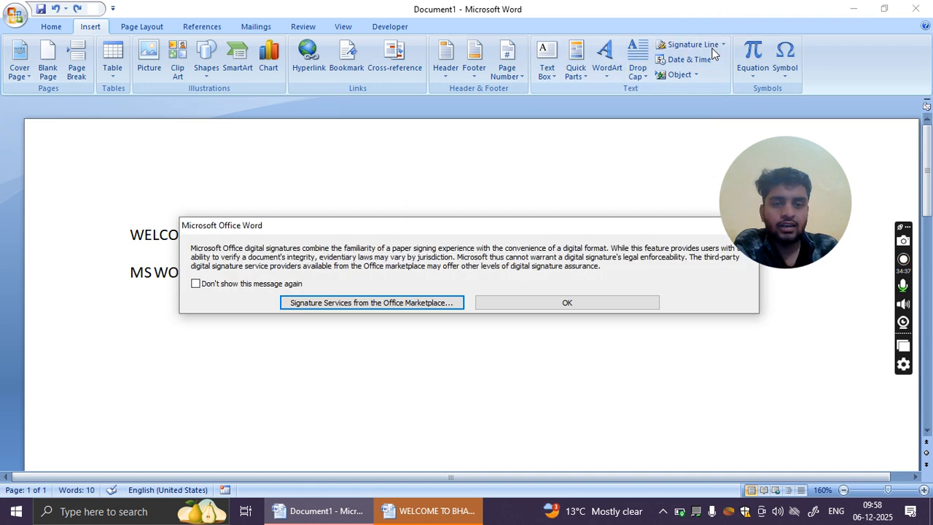
pyautogui.click(460, 167)
pyautogui.click(530, 305)
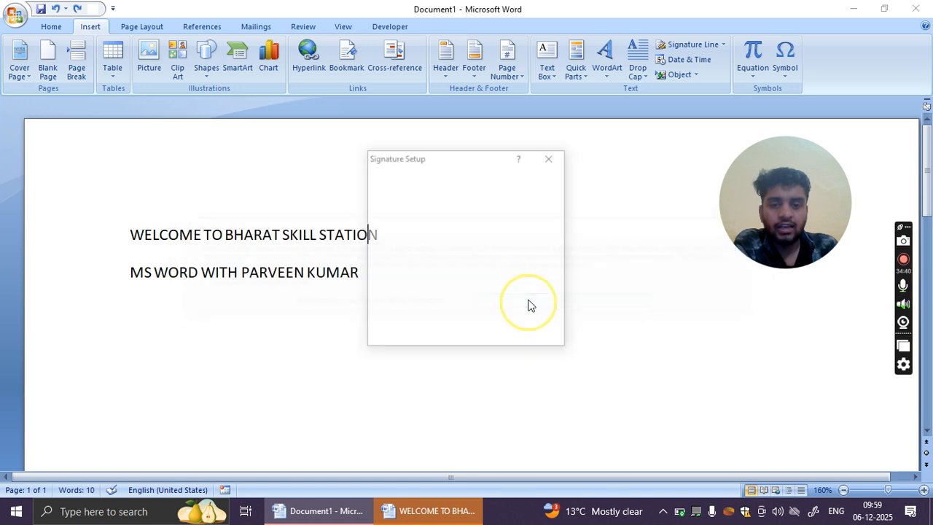
pyautogui.press('Escape')
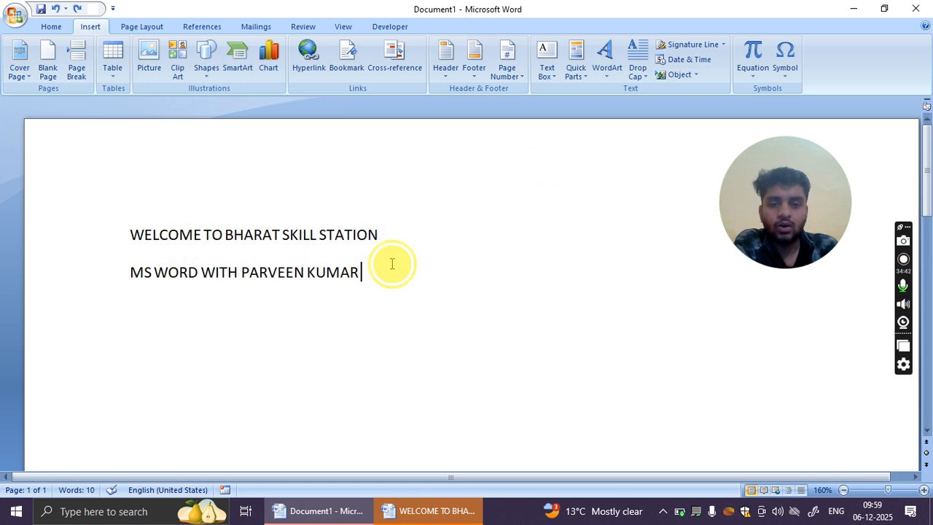
# Replace both text lines with the current date in the format "Saturday, December 6, 2025".
pyautogui.moveTo(401, 271); pyautogui.dragTo(124, 227)
pyautogui.click(693, 59)
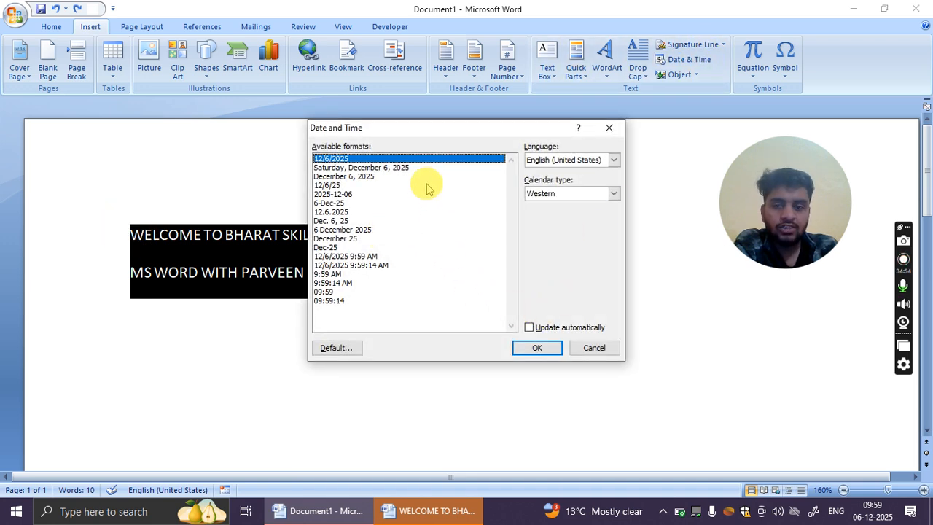
pyautogui.click(364, 167)
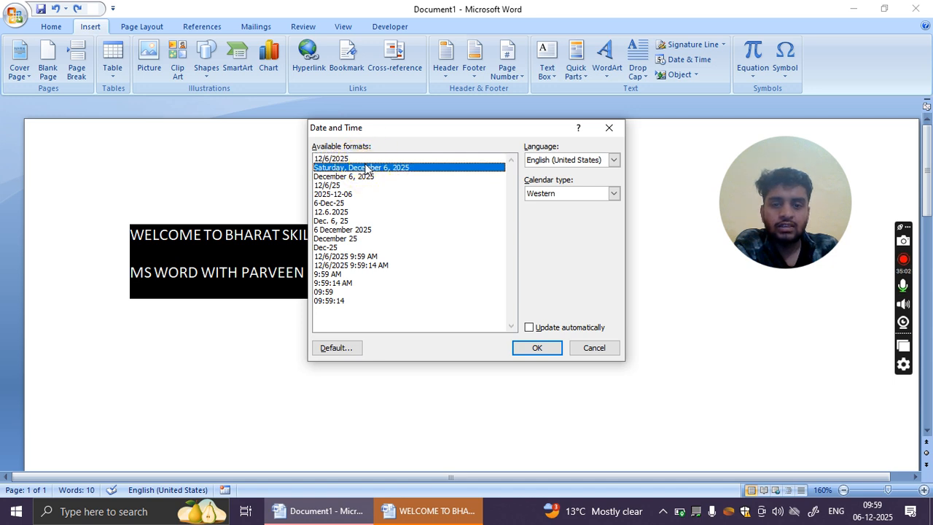
pyautogui.click(544, 349)
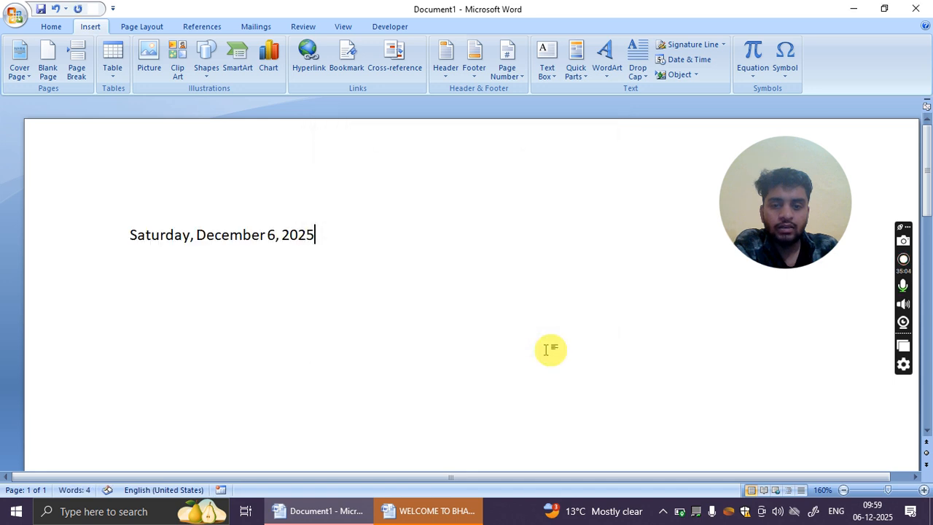
pyautogui.click(165, 232)
pyautogui.click(192, 236)
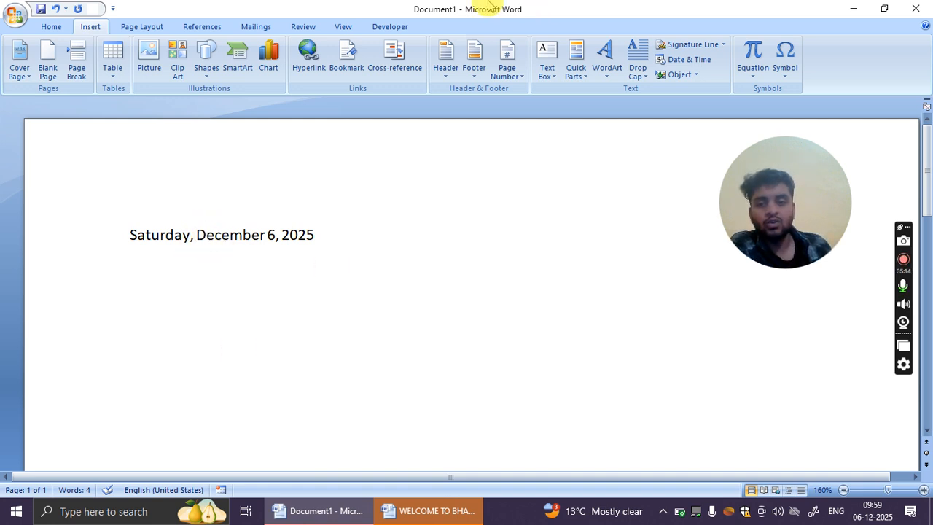
pyautogui.click(267, 235)
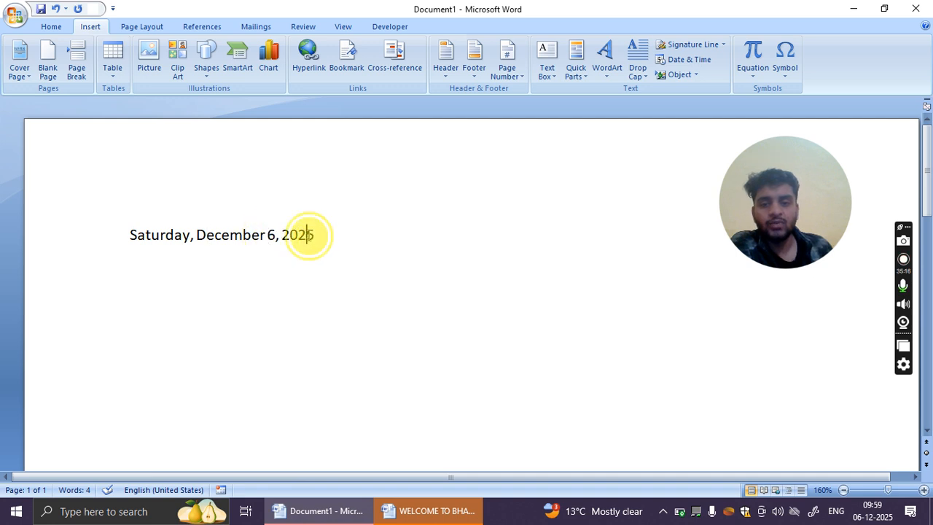
pyautogui.click(339, 239)
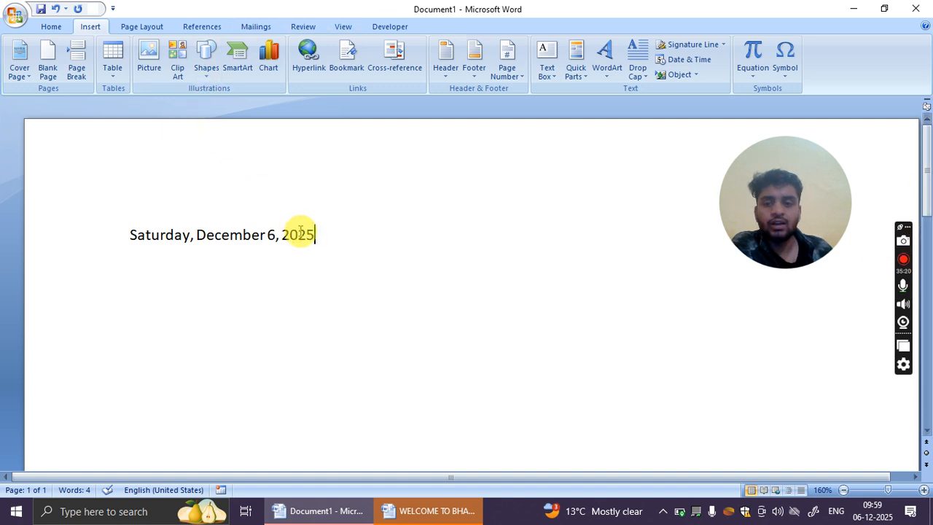
pyautogui.moveTo(323, 240); pyautogui.dragTo(294, 253)
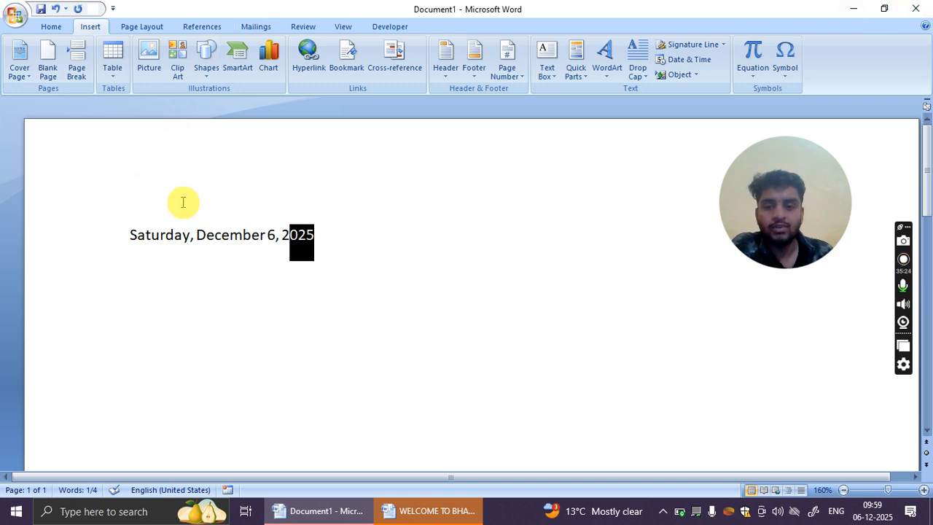
# Undo the date insertion to restore the two text lines, and place the cursor at the end of the second line.
pyautogui.click(333, 223)
pyautogui.hotkey('ctrl', 'z')
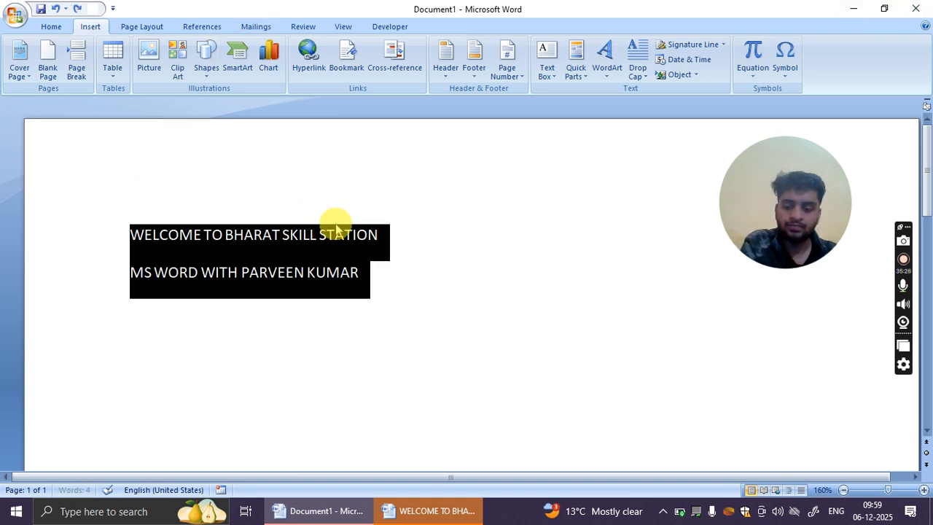
pyautogui.click(447, 243)
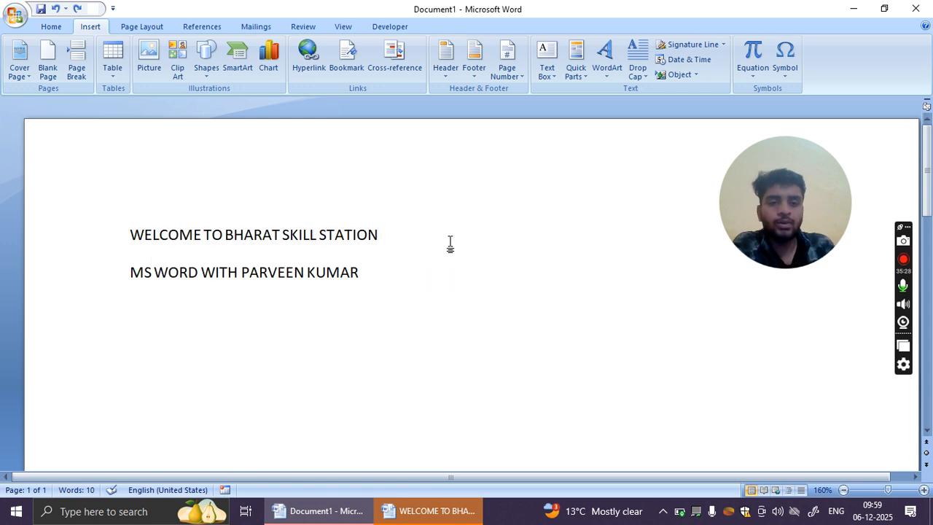
pyautogui.click(410, 270)
pyautogui.click(356, 223)
pyautogui.click(388, 266)
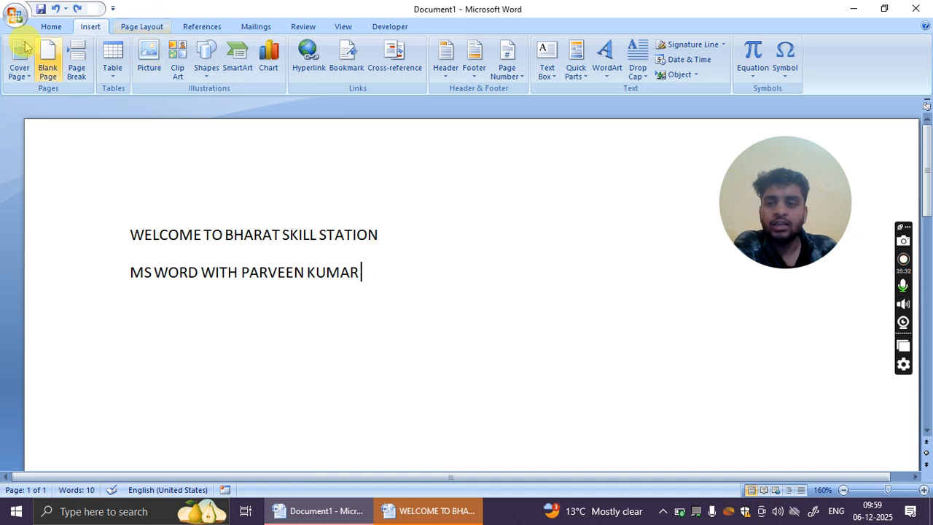
# Look over the theme color sets, select both text lines, view the sets again and close them without choosing one.
pyautogui.click(143, 27)
pyautogui.click(70, 46)
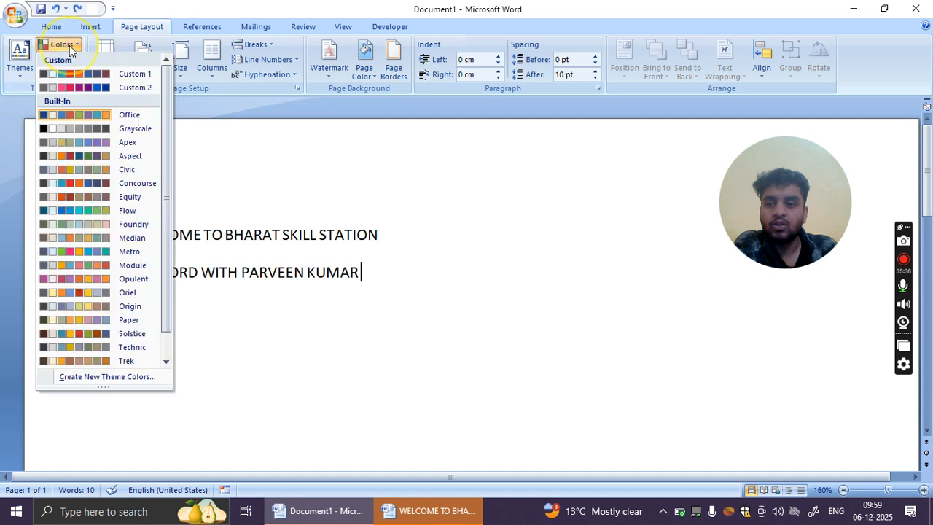
pyautogui.click(252, 212)
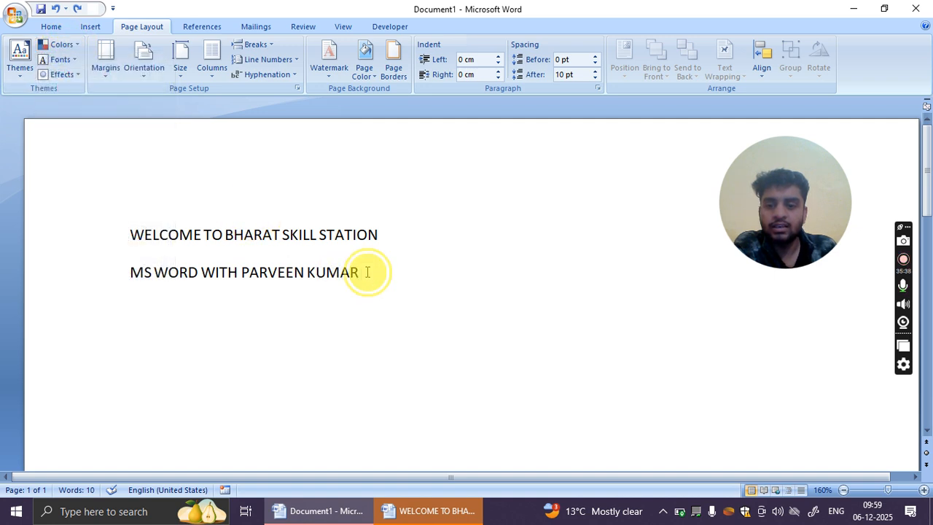
pyautogui.moveTo(368, 272); pyautogui.dragTo(133, 209)
pyautogui.click(62, 45)
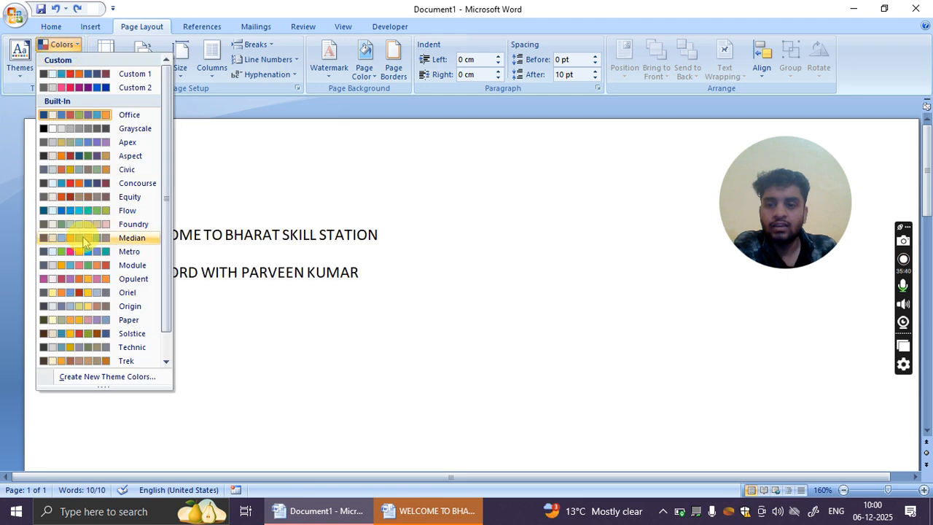
pyautogui.click(414, 215)
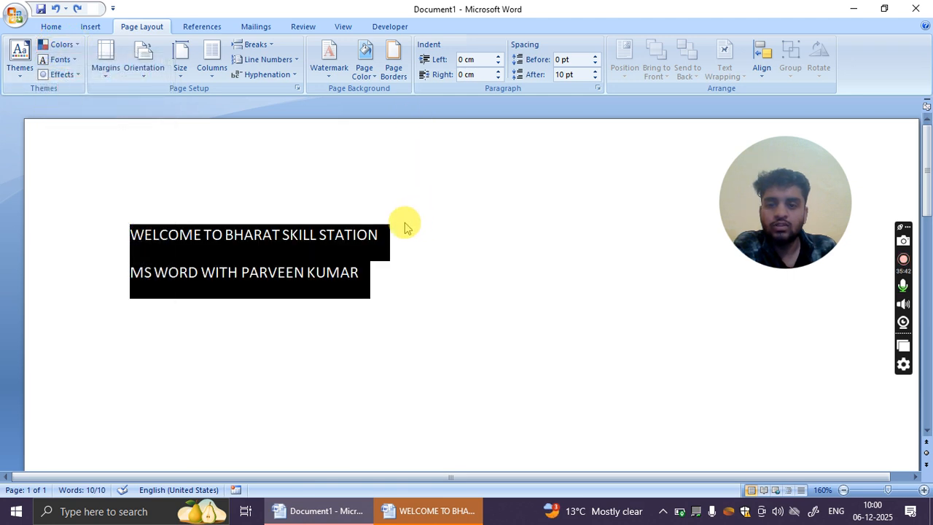
# Look over the built-in themes and preview the theme fonts on the selected lines, including Office Classic 2, without applying any.
pyautogui.click(19, 58)
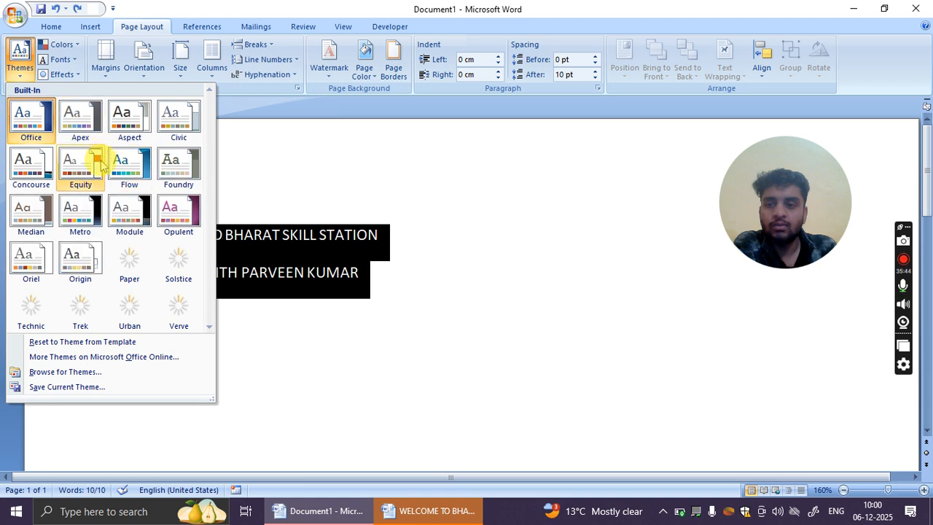
pyautogui.click(358, 167)
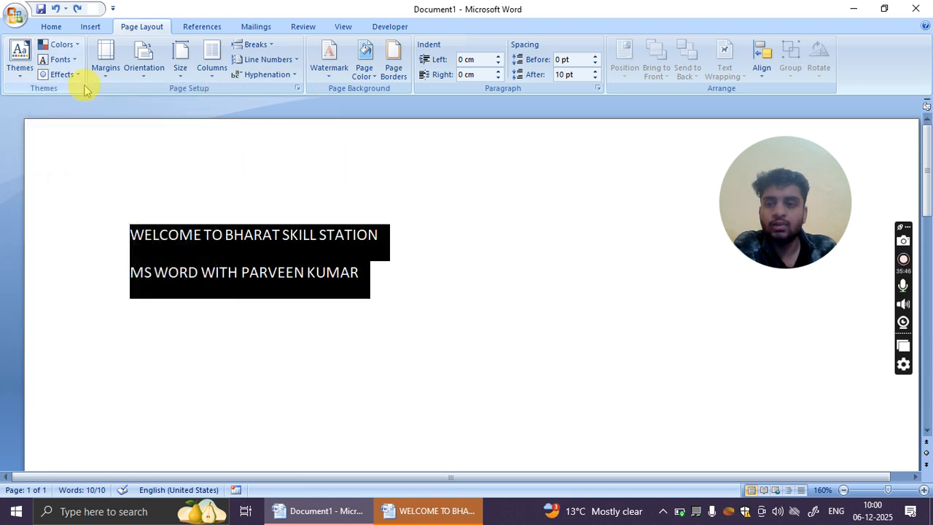
pyautogui.click(64, 59)
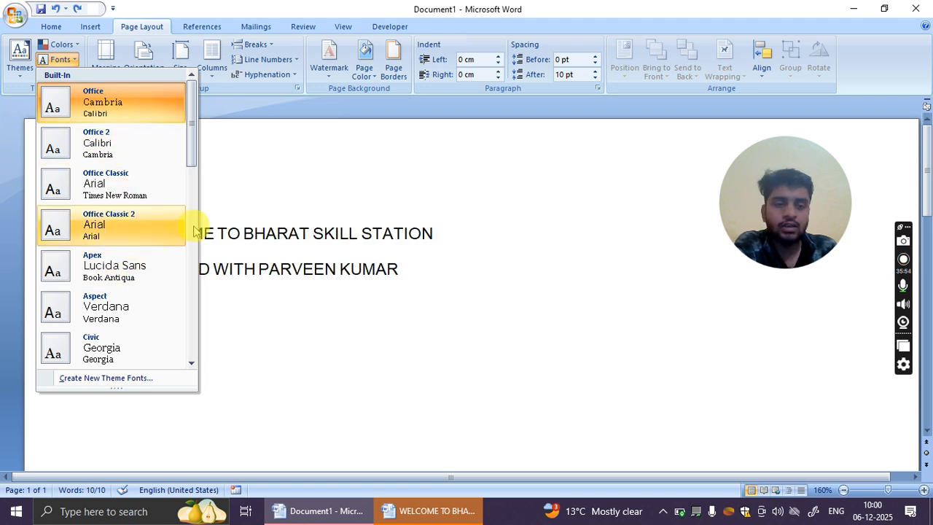
pyautogui.click(379, 191)
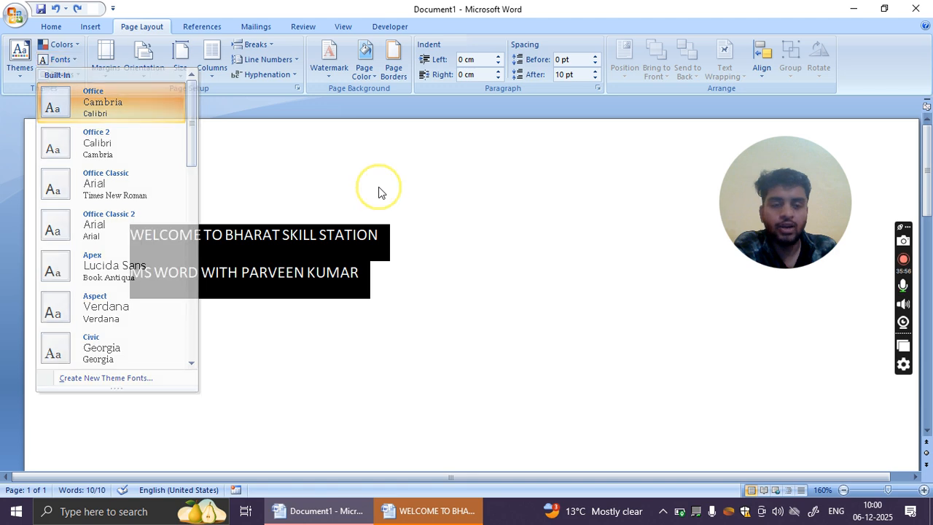
# Select all the text, change the page orientation to Landscape, and clear the selection.
pyautogui.click(392, 266)
pyautogui.hotkey('ctrl', 'a')
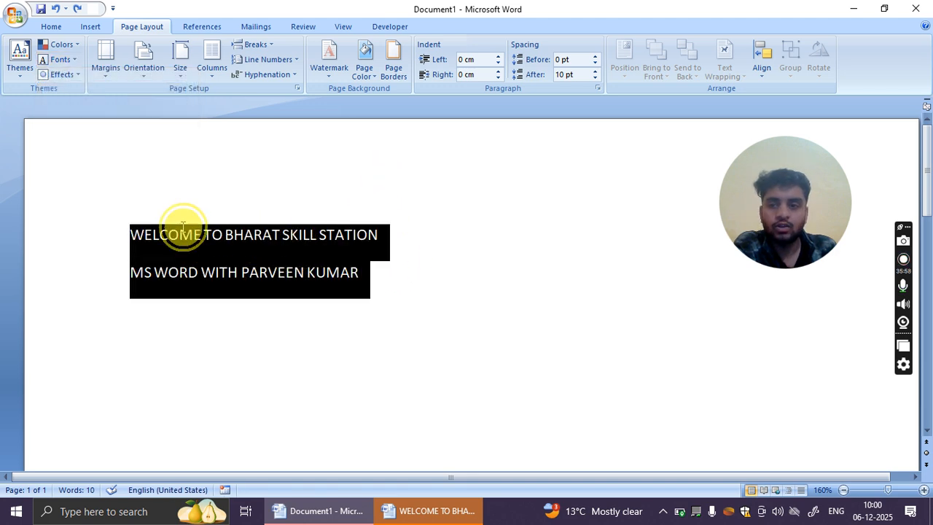
pyautogui.click(138, 58)
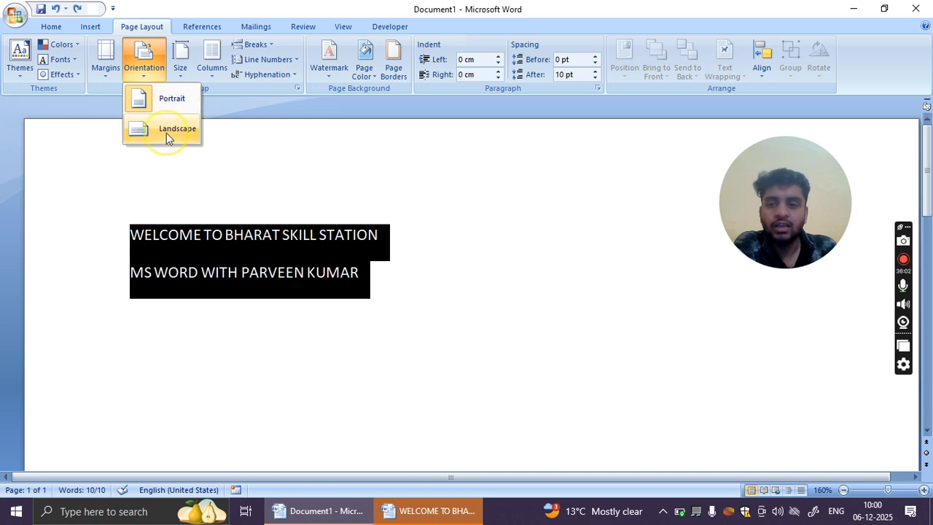
pyautogui.click(166, 133)
pyautogui.click(515, 228)
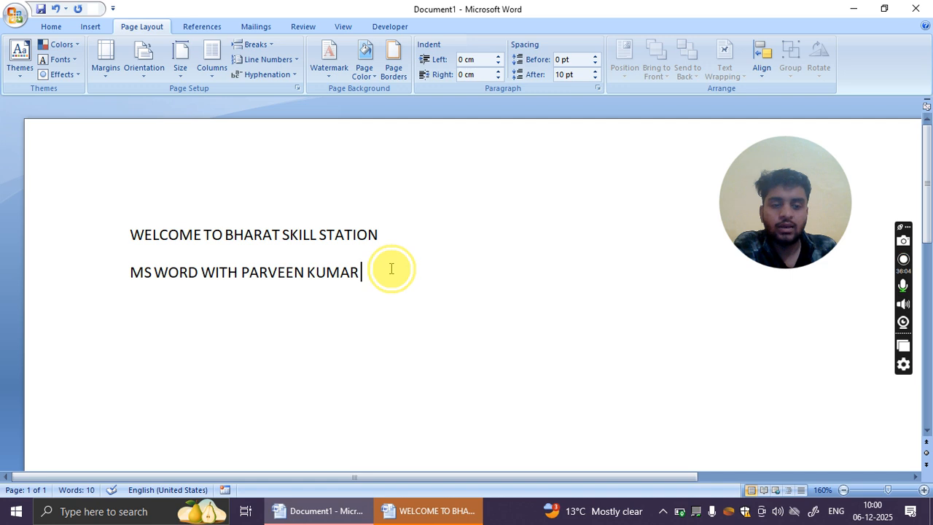
# Select both text lines, look through the watermark choices, and apply the diagonal DO NOT COPY 1 watermark to the page.
pyautogui.moveTo(391, 269); pyautogui.dragTo(156, 232)
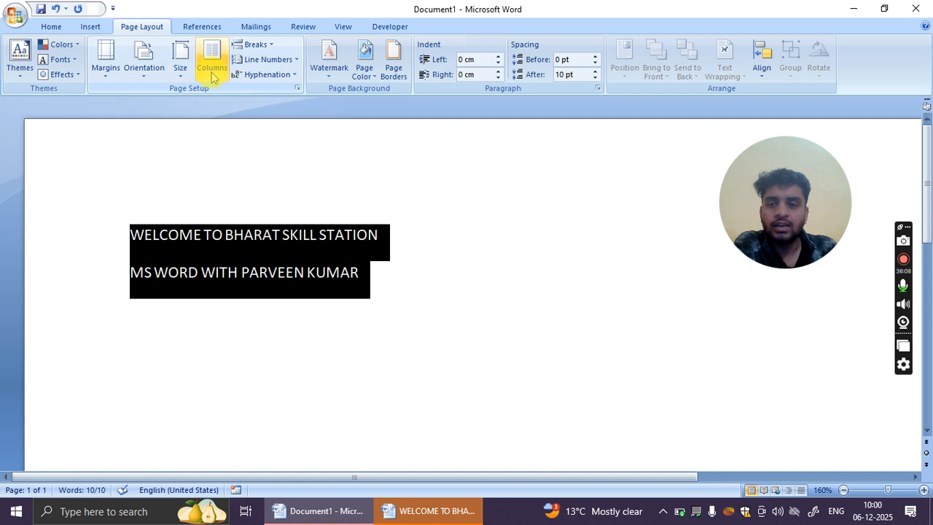
pyautogui.click(323, 72)
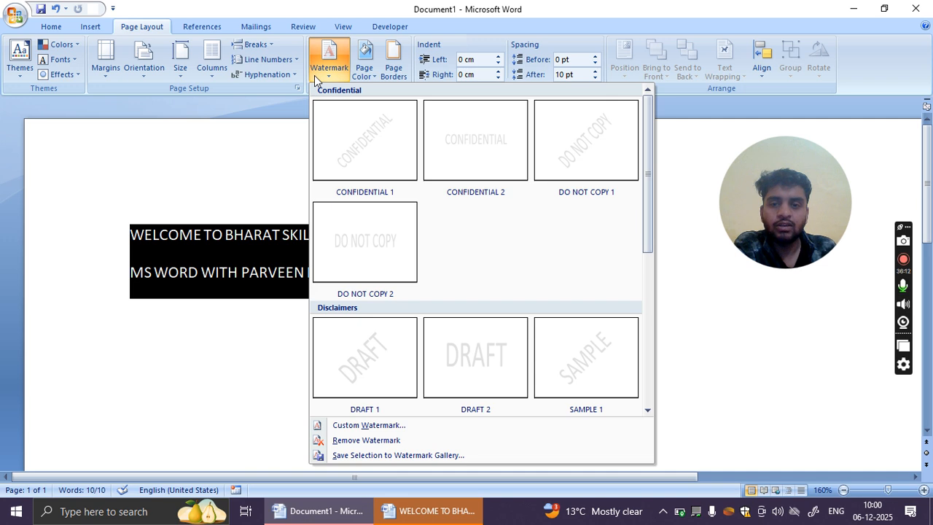
pyautogui.scroll(-5, 493, 266)
pyautogui.scroll(5, 492, 267)
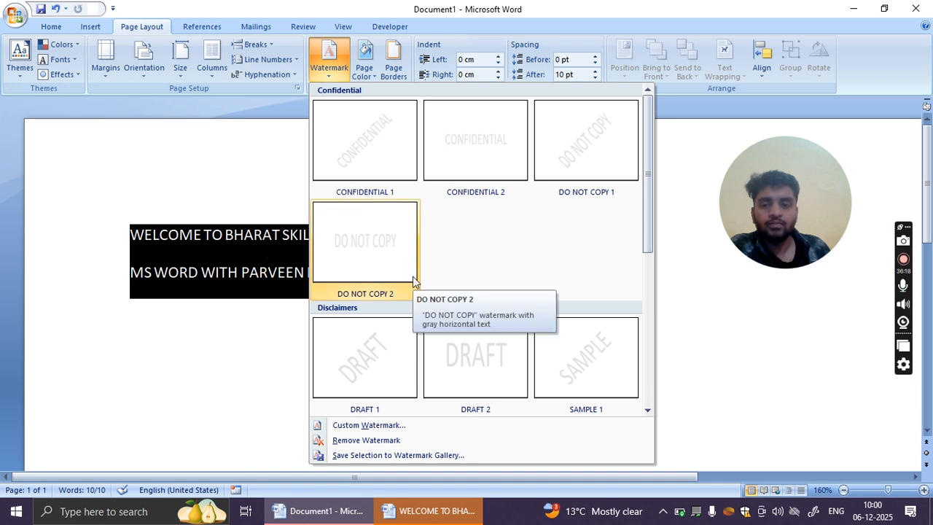
pyautogui.scroll(-5, 413, 276)
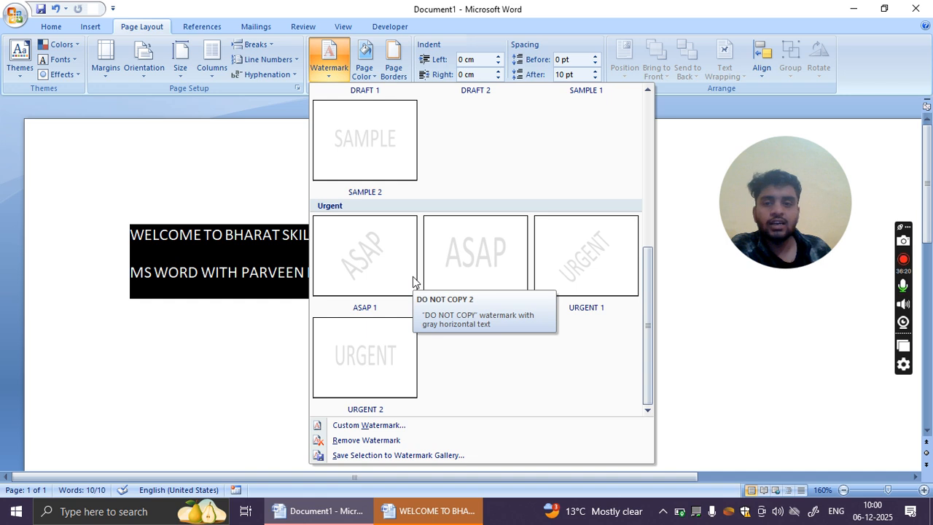
pyautogui.scroll(5, 413, 276)
pyautogui.click(558, 136)
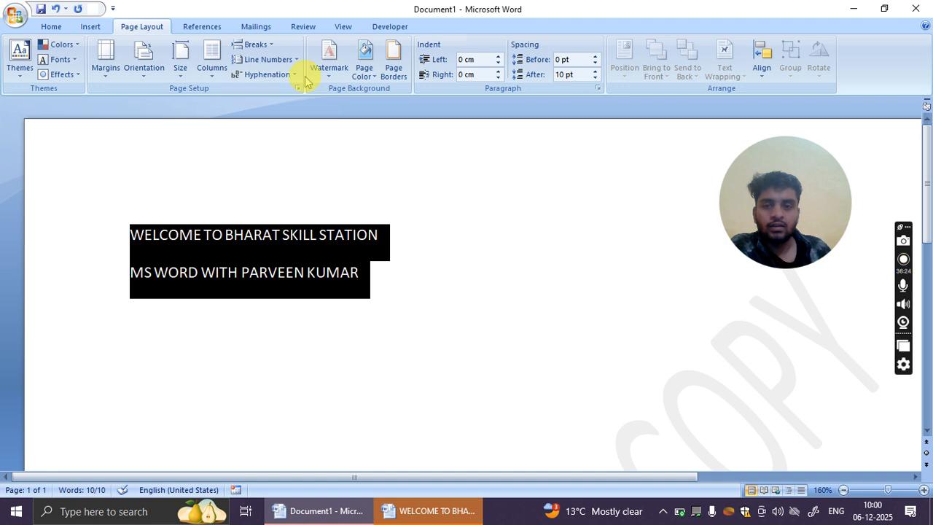
pyautogui.click(328, 64)
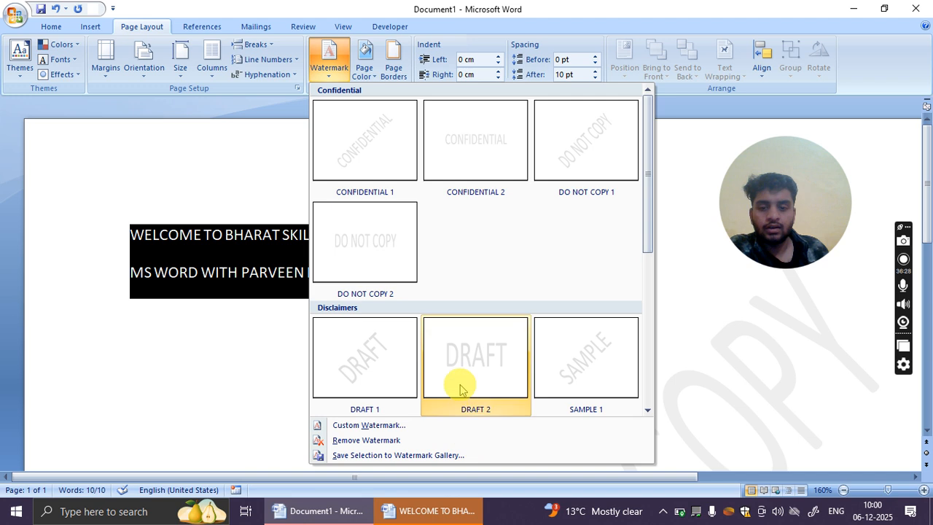
pyautogui.click(615, 179)
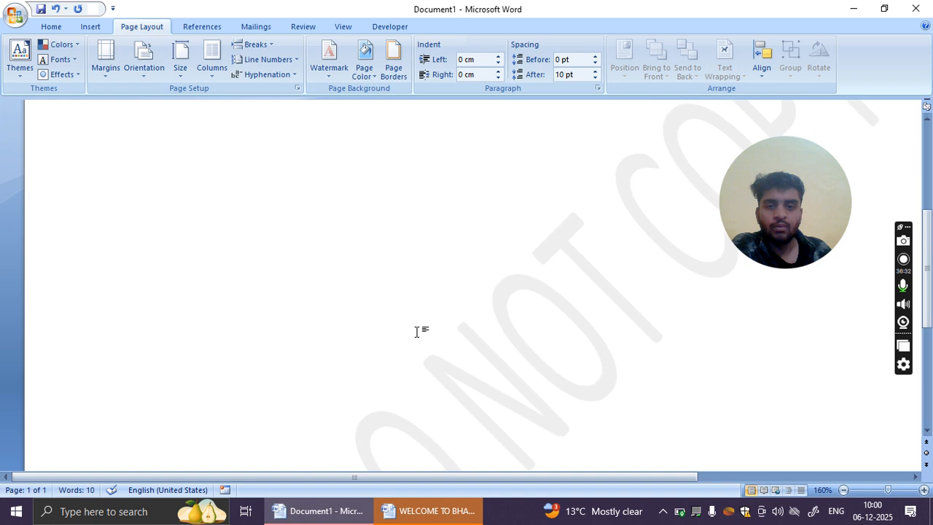
# Set the page background to a dark shade of the theme's blue.
pyautogui.click(347, 76)
pyautogui.click(371, 76)
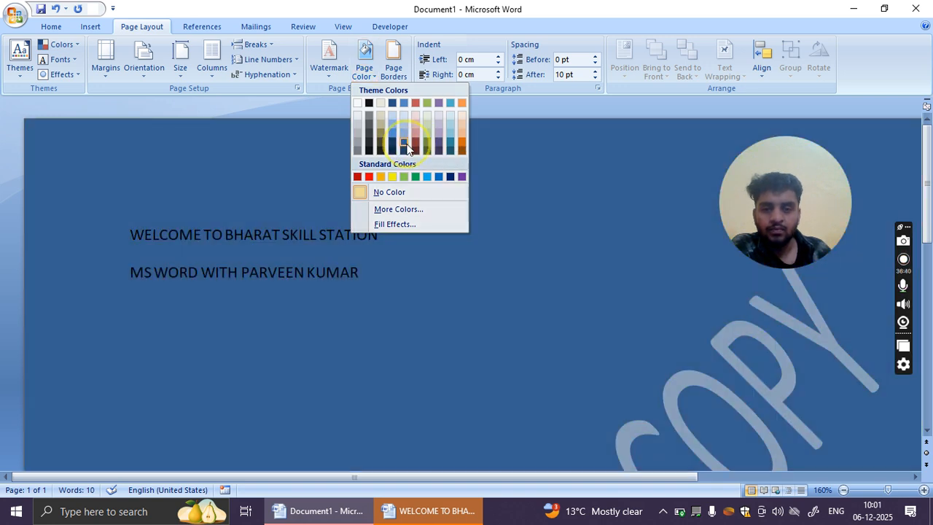
pyautogui.click(406, 148)
pyautogui.scroll(-6, 433, 243)
pyautogui.scroll(-3, 471, 369)
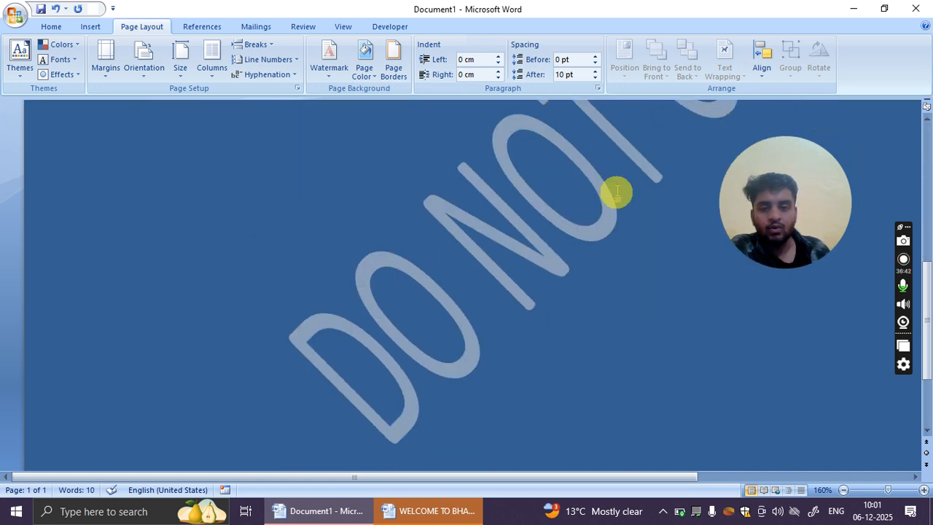
# Examine the whole page from top to bottom, checking the watermark and the colored background.
pyautogui.moveTo(806, 220); pyautogui.dragTo(883, 431)
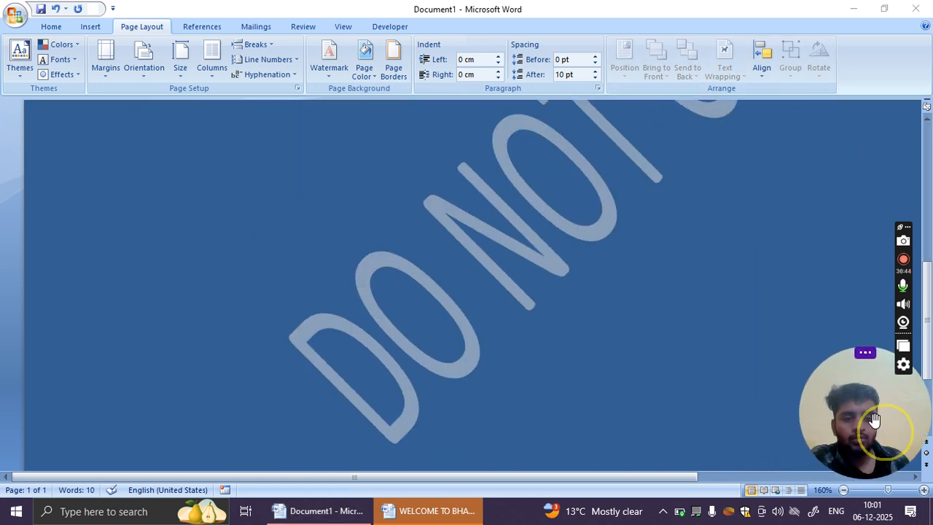
pyautogui.scroll(3, 510, 350)
pyautogui.scroll(3, 511, 353)
pyautogui.scroll(-3, 510, 353)
pyautogui.scroll(3, 511, 354)
pyautogui.click(510, 352)
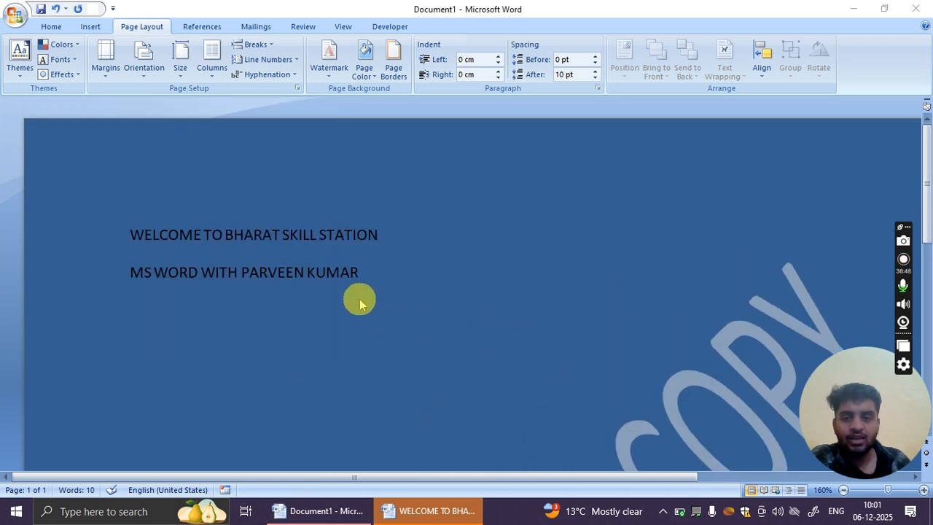
pyautogui.scroll(-5, 467, 328)
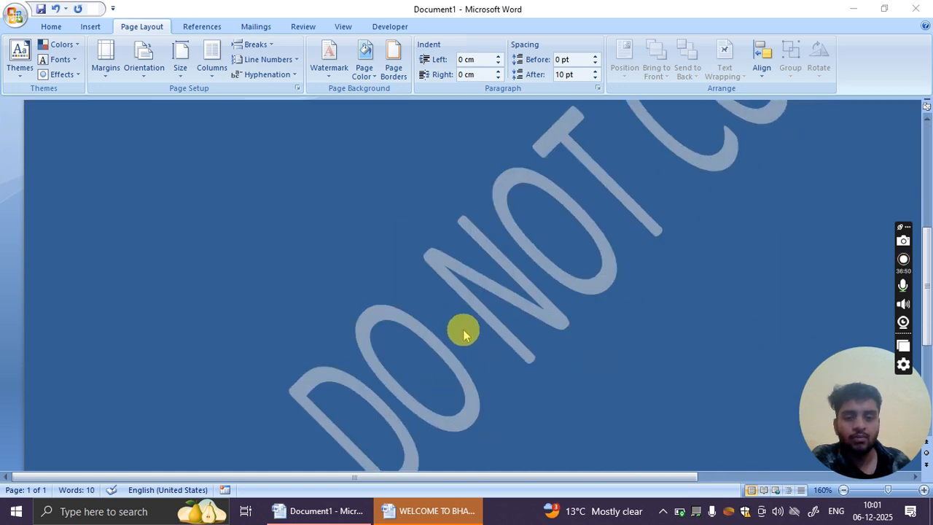
pyautogui.scroll(5, 463, 332)
pyautogui.click(377, 280)
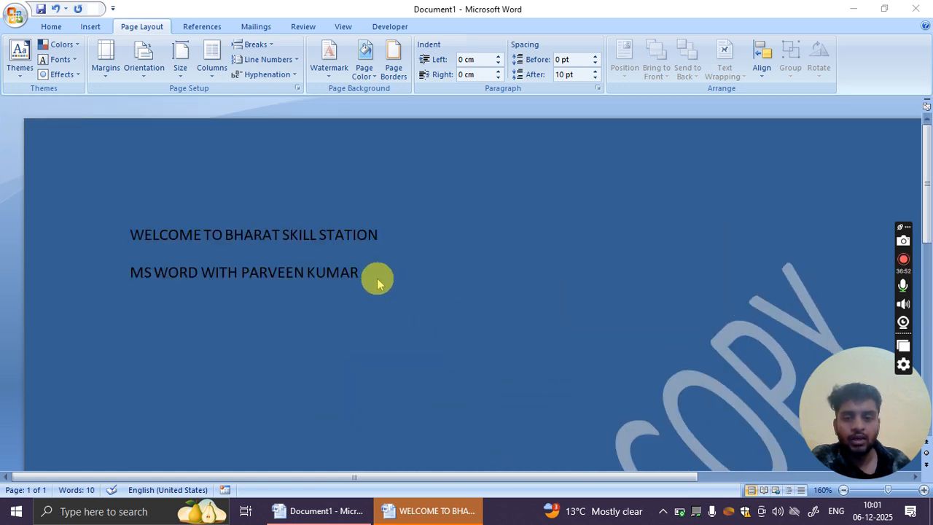
# Select both text lines, remove the watermark from the page, and clear the selection.
pyautogui.moveTo(377, 279); pyautogui.dragTo(157, 172)
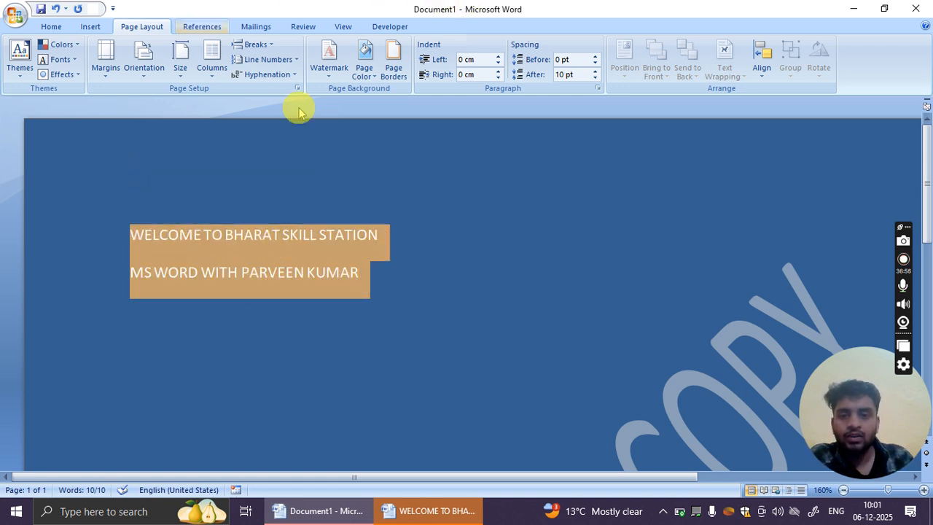
pyautogui.click(329, 73)
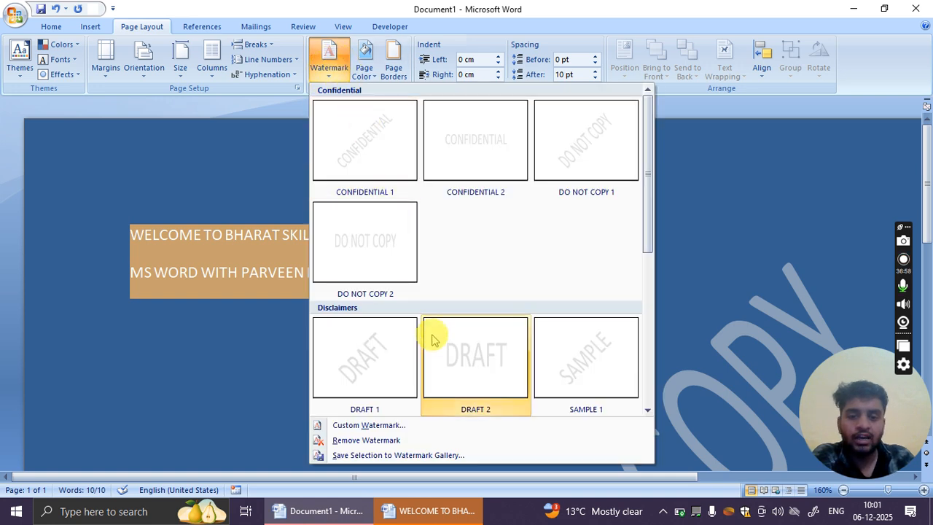
pyautogui.click(396, 442)
pyautogui.click(393, 306)
pyautogui.moveTo(853, 377); pyautogui.dragTo(853, 29)
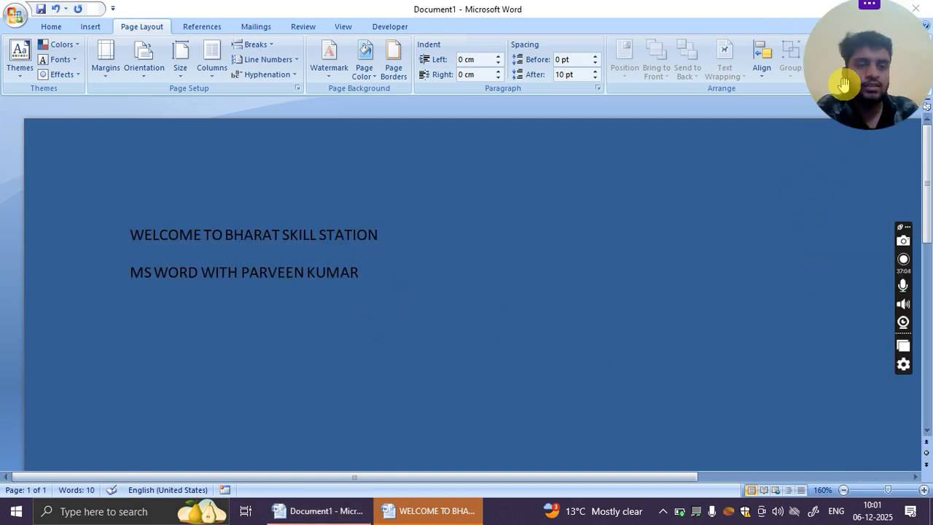
pyautogui.moveTo(844, 85); pyautogui.dragTo(844, 126)
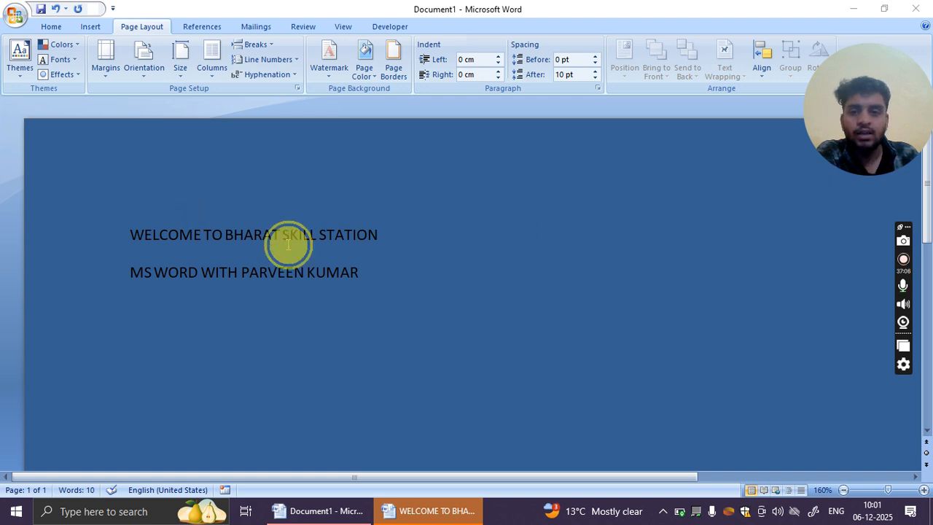
# Select both text lines, apply a 3 pt multi-line box border to the pages of the whole document, and check it.
pyautogui.moveTo(358, 272); pyautogui.dragTo(130, 233)
pyautogui.click(393, 71)
pyautogui.moveTo(460, 178); pyautogui.dragTo(461, 206)
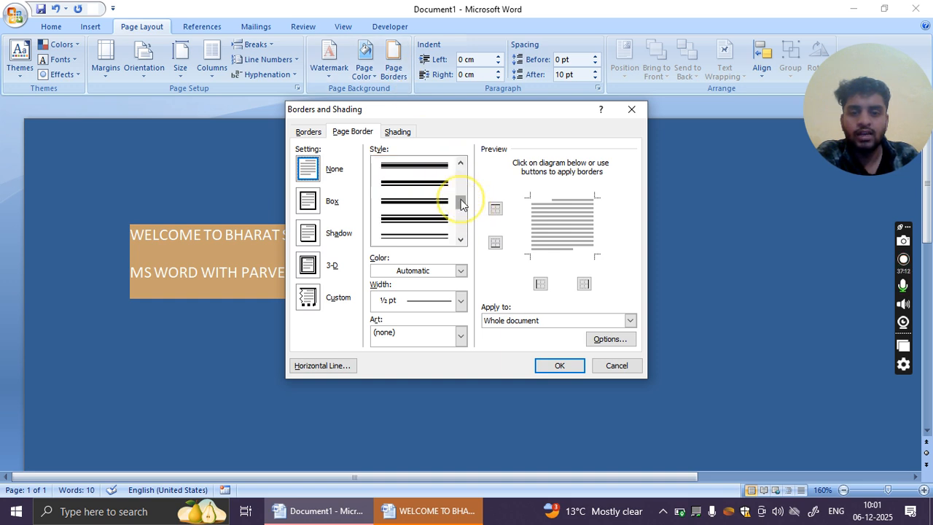
pyautogui.click(413, 183)
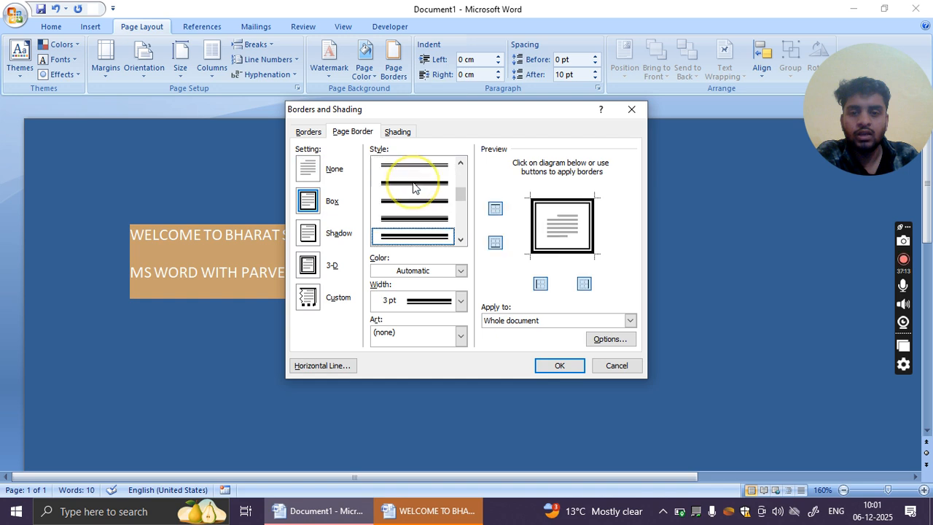
pyautogui.click(554, 365)
pyautogui.scroll(-1, 438, 317)
pyautogui.scroll(1, 438, 317)
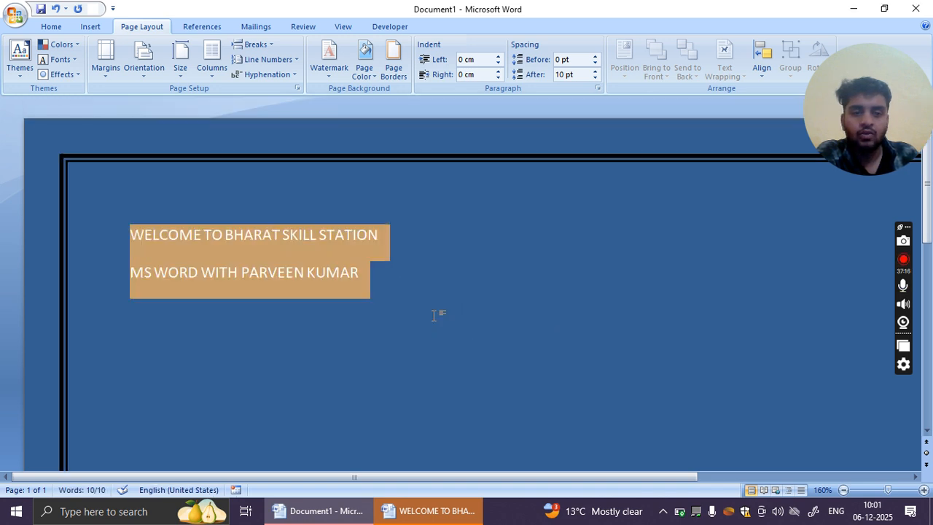
pyautogui.scroll(-3, 417, 302)
pyautogui.scroll(3, 410, 298)
# Review the page border settings without changing them, clear the selection, and undo the page border.
pyautogui.click(395, 70)
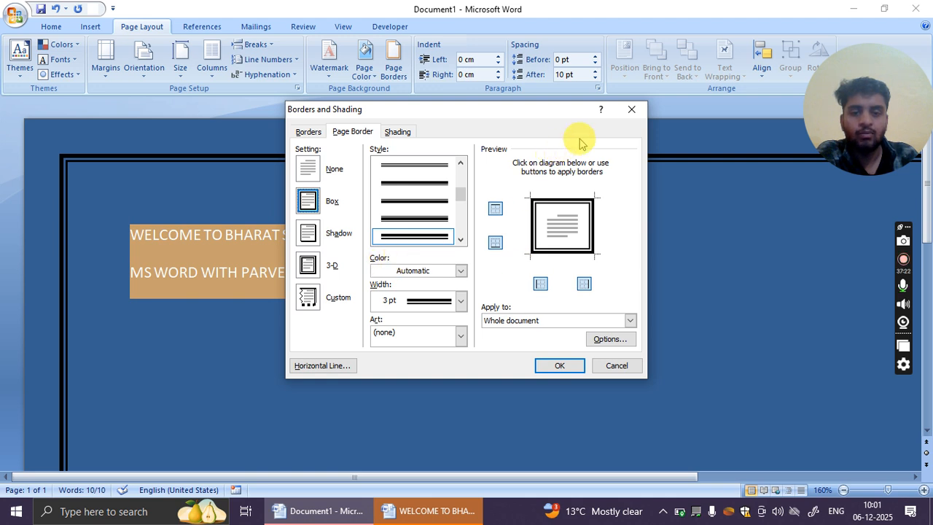
pyautogui.click(631, 111)
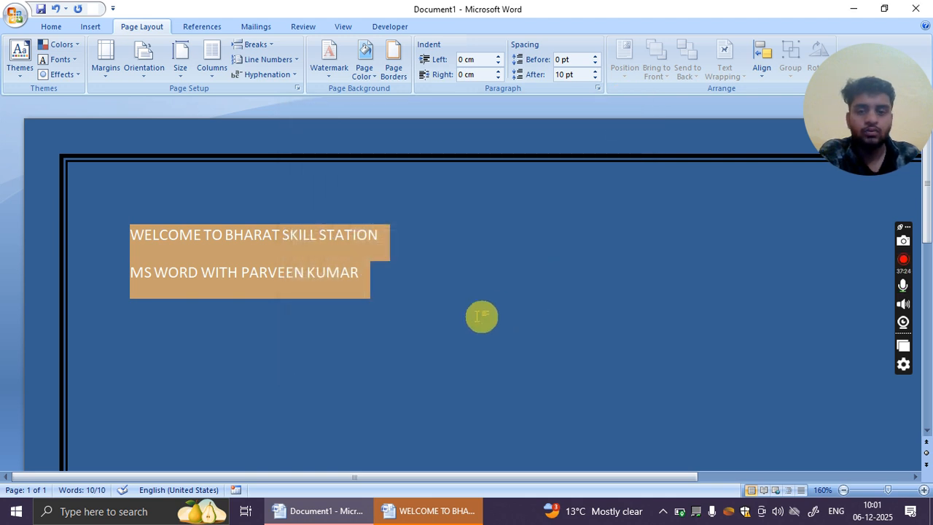
pyautogui.click(481, 315)
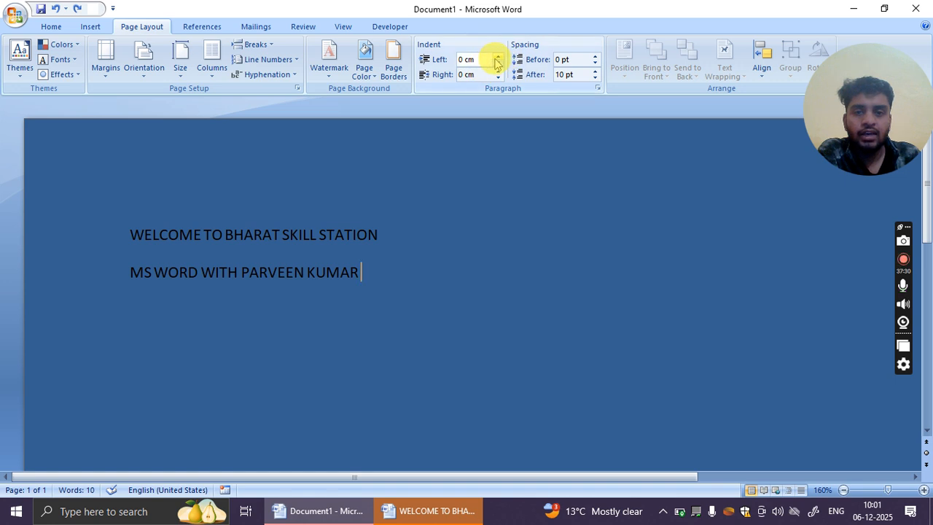
# Select both text lines and set their left indent to -0.4 cm and right indent to 0.2 cm.
pyautogui.moveTo(413, 271); pyautogui.dragTo(100, 215)
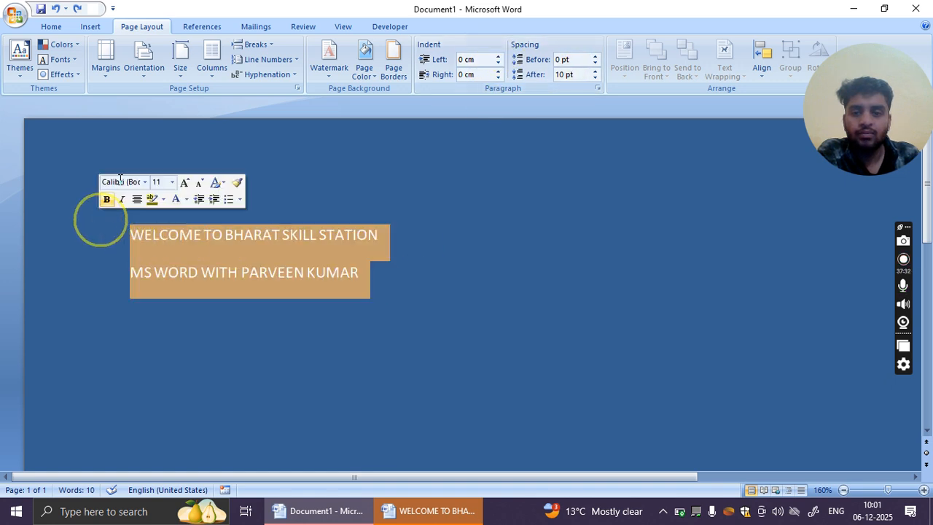
pyautogui.click(499, 64)
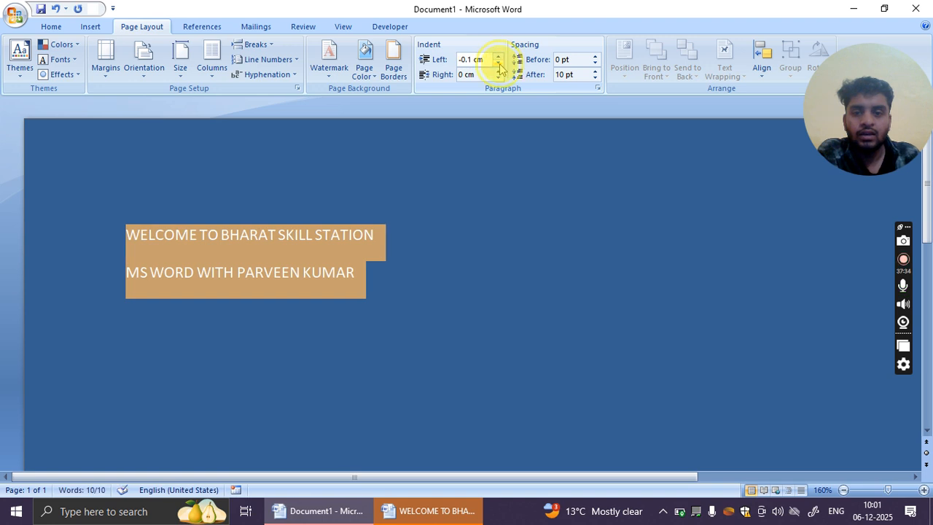
pyautogui.click(500, 64)
pyautogui.click(500, 65)
pyautogui.click(499, 64)
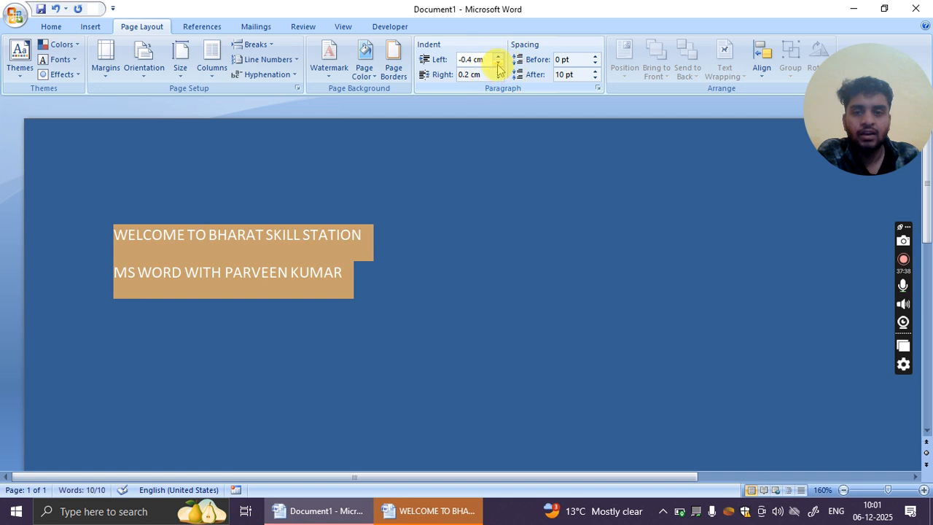
# Set the left indent of both text lines to 0 cm and clear the selection.
pyautogui.click(498, 57)
pyautogui.click(498, 57)
pyautogui.click(498, 57)
pyautogui.click(498, 57)
pyautogui.click(481, 249)
# Select both text lines, try larger spacing before the paragraphs, and settle on 6 pt.
pyautogui.moveTo(382, 268); pyautogui.dragTo(100, 192)
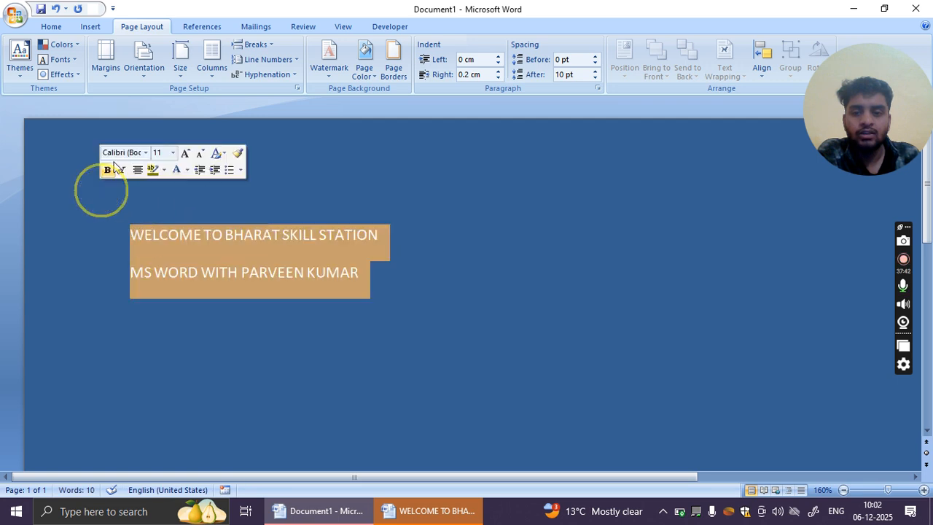
pyautogui.click(597, 56)
pyautogui.click(596, 56)
pyautogui.click(596, 56)
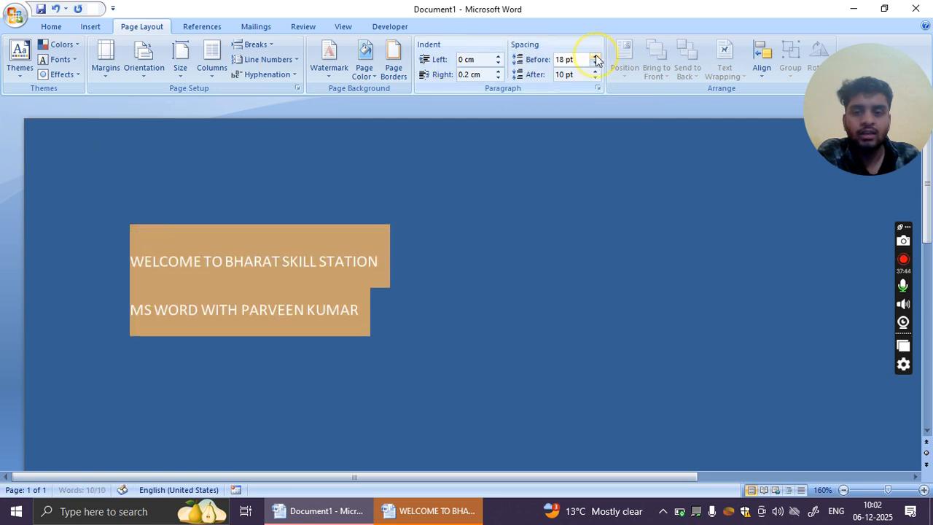
pyautogui.click(597, 57)
pyautogui.click(597, 66)
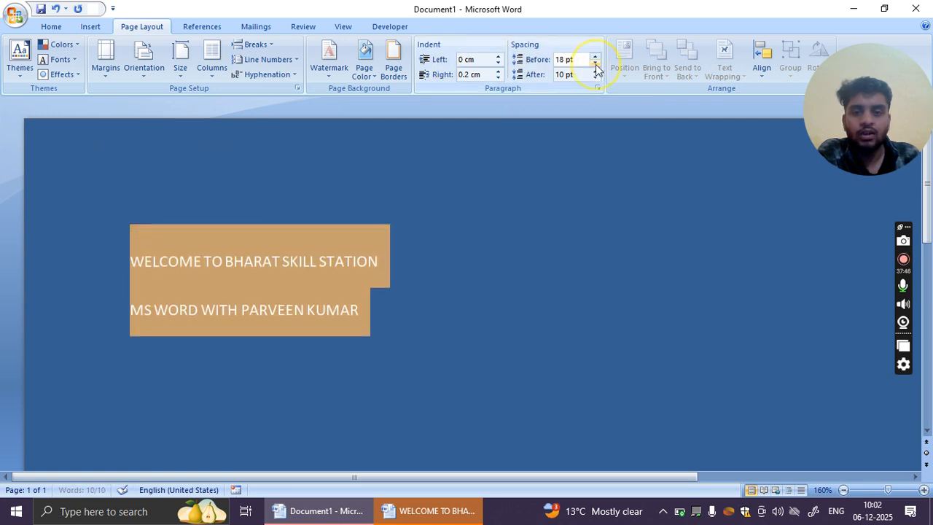
pyautogui.click(596, 66)
pyautogui.click(596, 66)
# Try larger spacing after the two selected paragraphs, and settle on 0 pt.
pyautogui.click(597, 71)
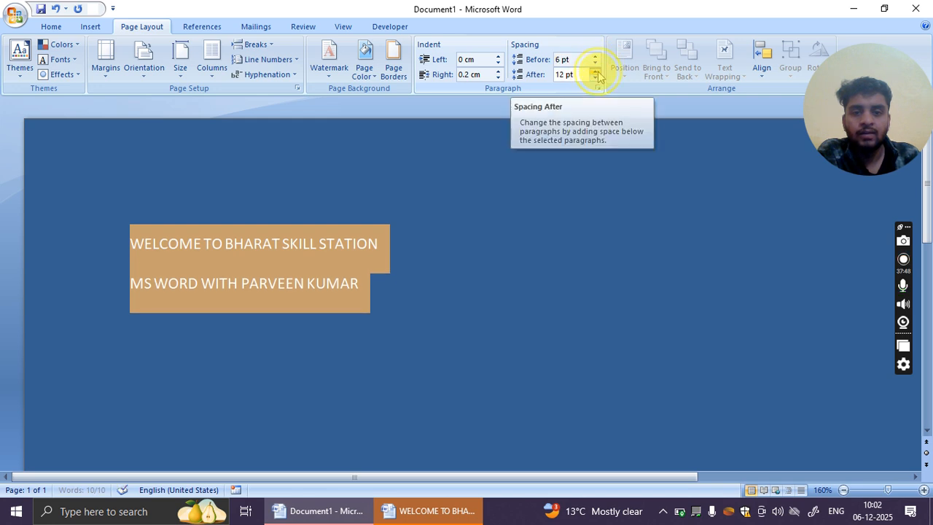
pyautogui.click(597, 71)
pyautogui.click(597, 72)
pyautogui.click(596, 79)
pyautogui.click(595, 79)
pyautogui.click(596, 79)
pyautogui.click(596, 79)
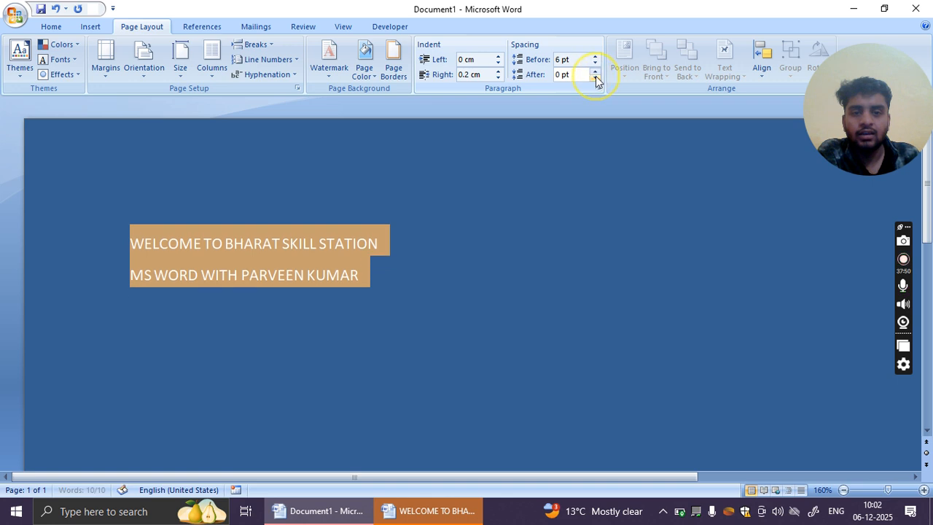
pyautogui.moveTo(833, 109); pyautogui.dragTo(767, 348)
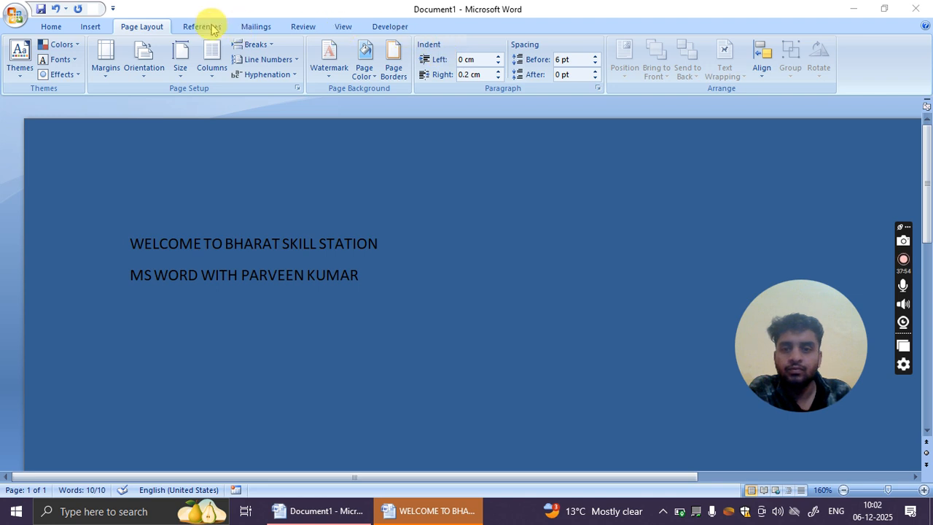
pyautogui.hotkey('ctrl', 'a')
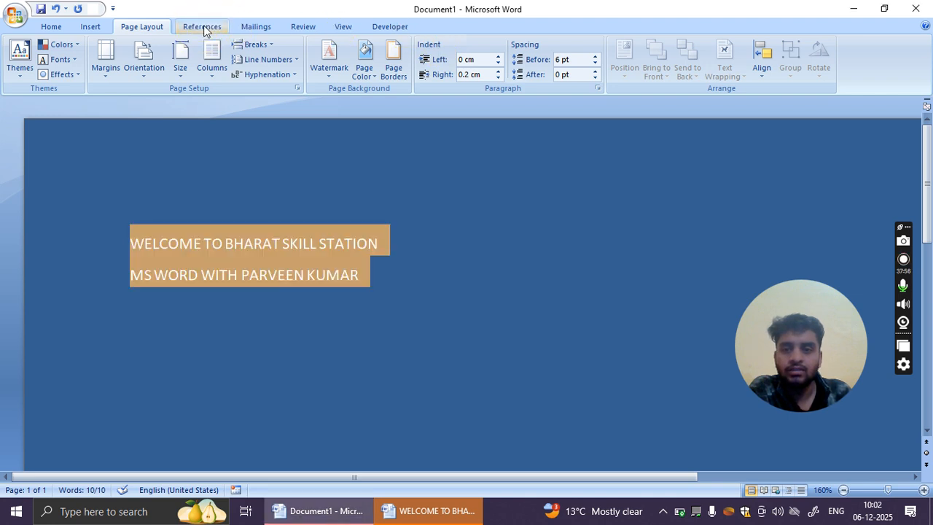
pyautogui.click(377, 273)
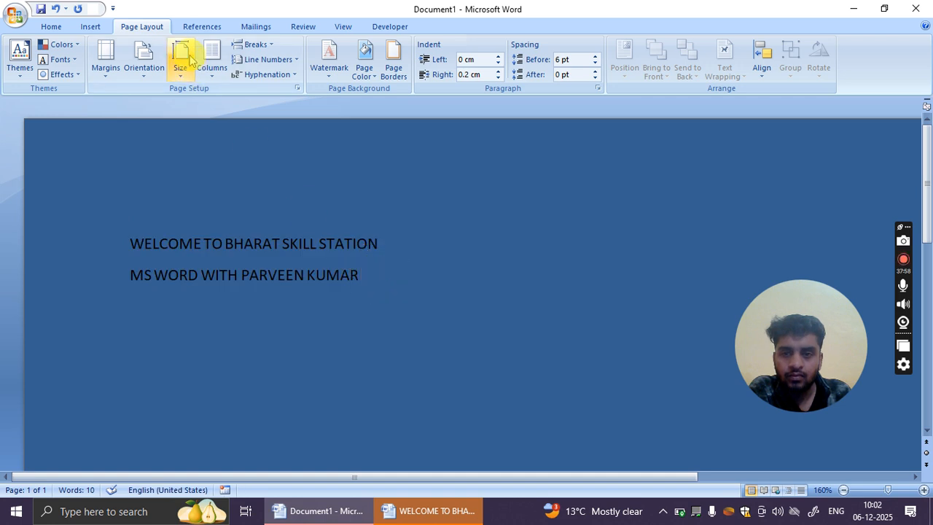
# Look over the referencing tools and the built-in table of contents designs without inserting one.
pyautogui.click(205, 29)
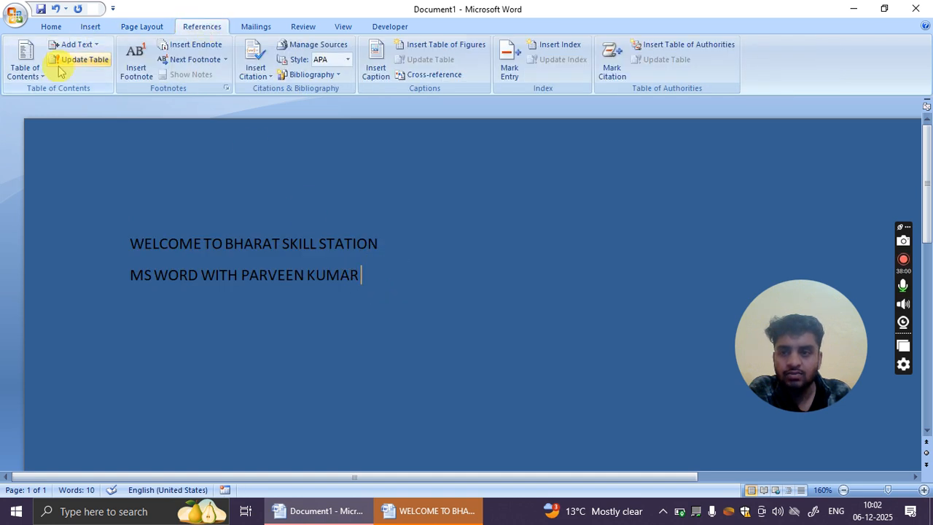
pyautogui.click(28, 76)
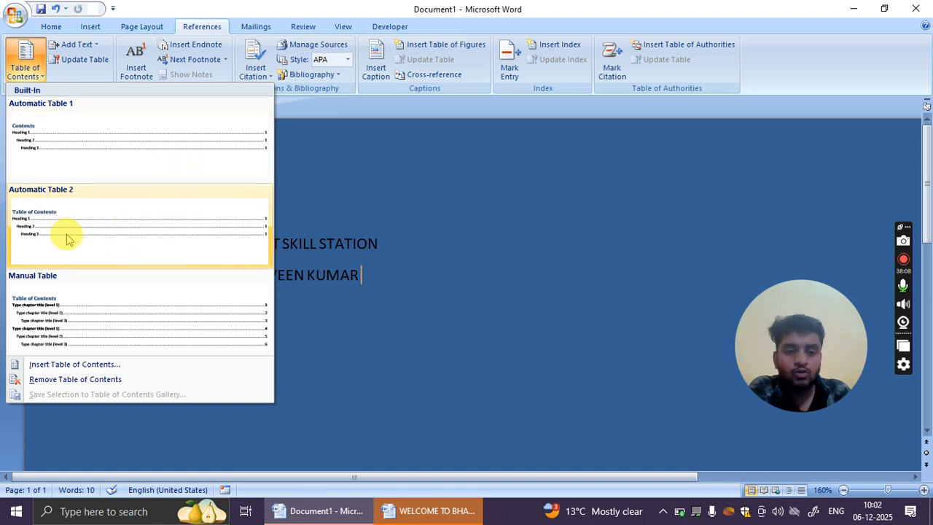
pyautogui.click(377, 227)
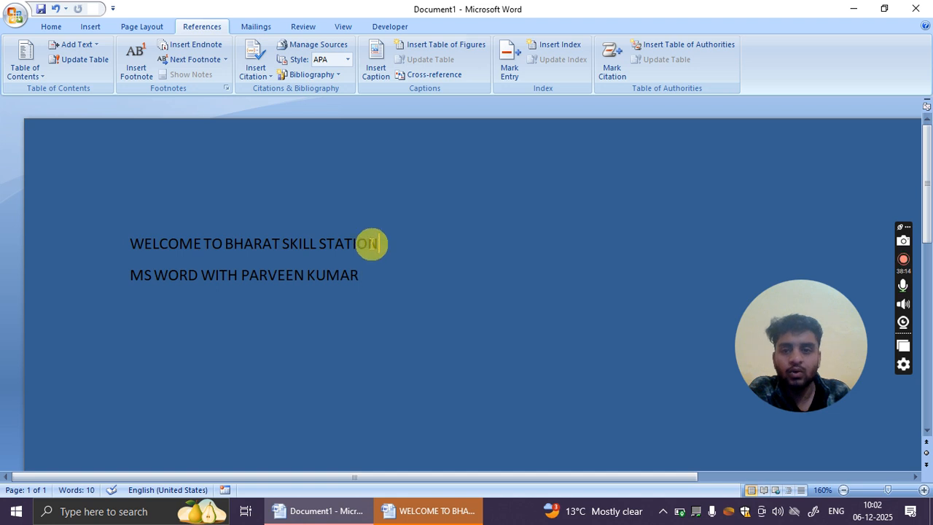
# Look over the envelope, label and mail merge tools, and dismiss the system battery notification.
pyautogui.click(269, 29)
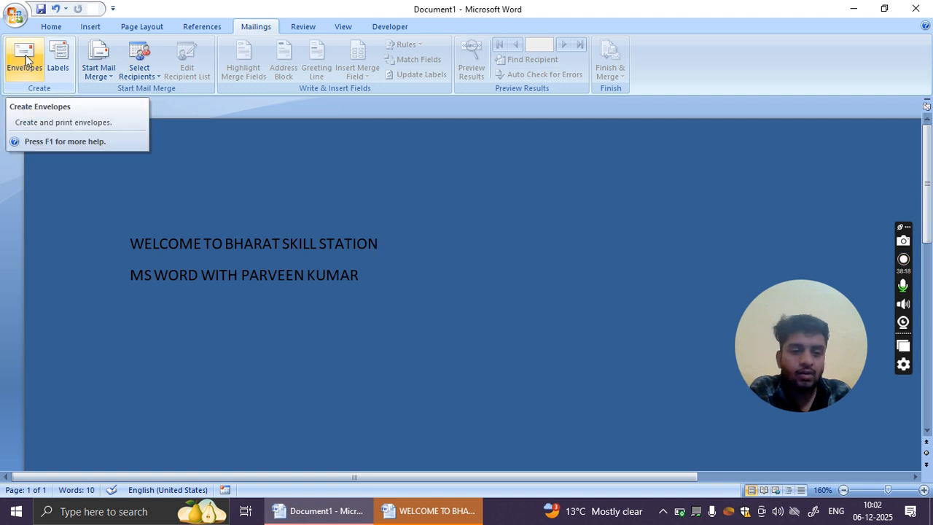
pyautogui.moveTo(771, 340); pyautogui.dragTo(854, 79)
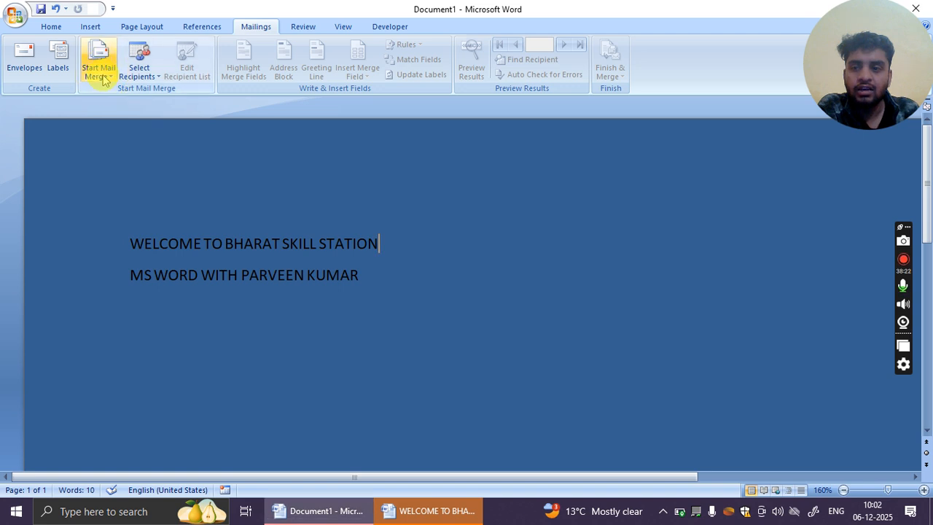
pyautogui.click(400, 266)
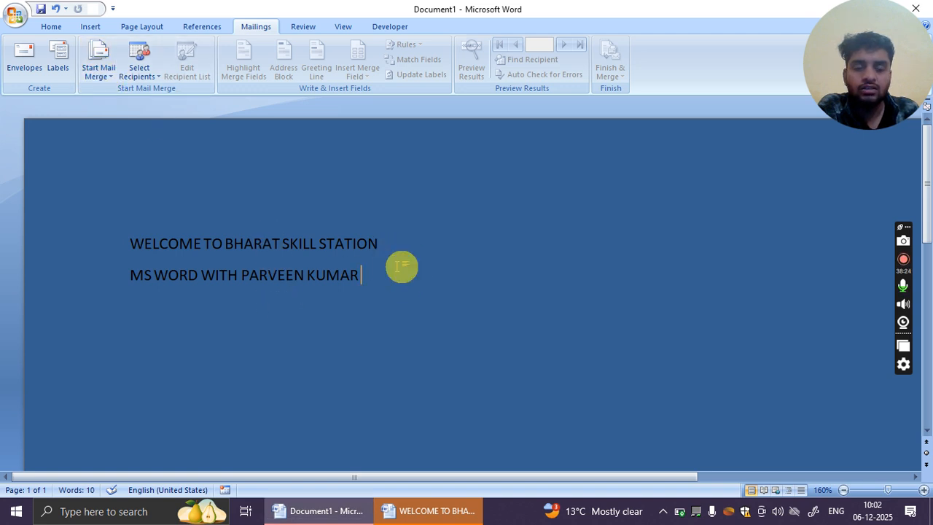
pyautogui.click(396, 246)
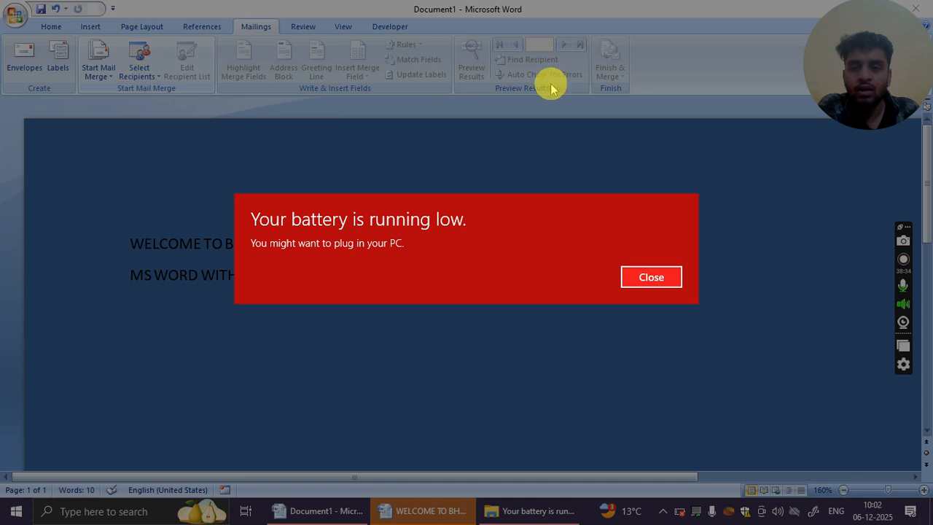
pyautogui.click(627, 276)
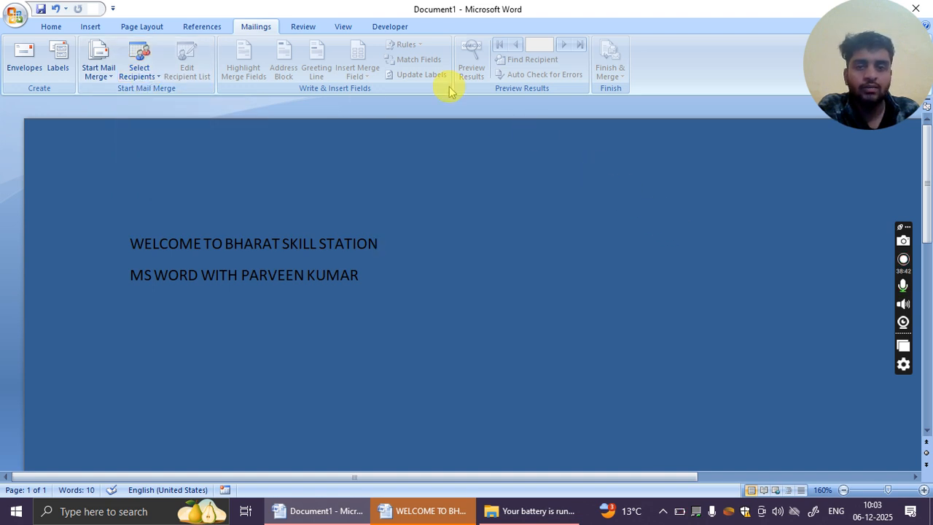
# Look over the review, view and developer tools, and return to the basic font and paragraph formatting tools.
pyautogui.click(305, 27)
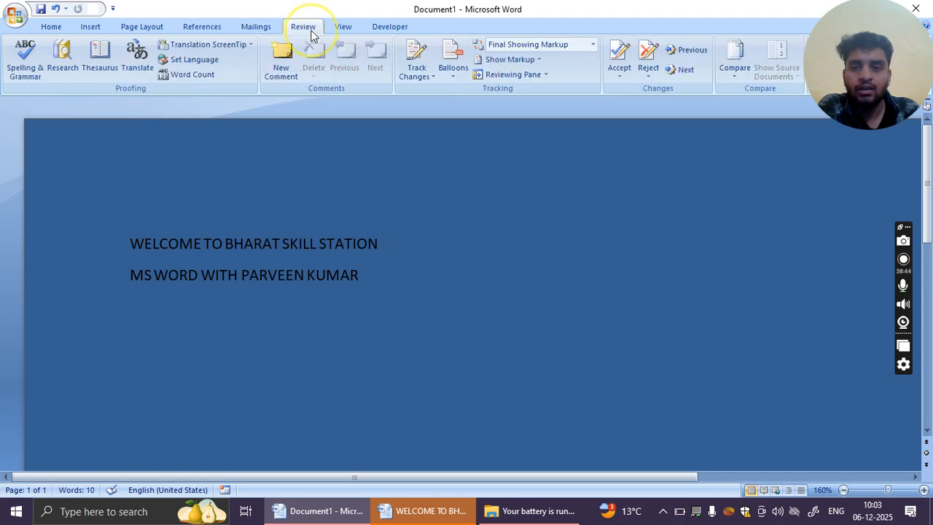
pyautogui.click(344, 27)
pyautogui.click(390, 26)
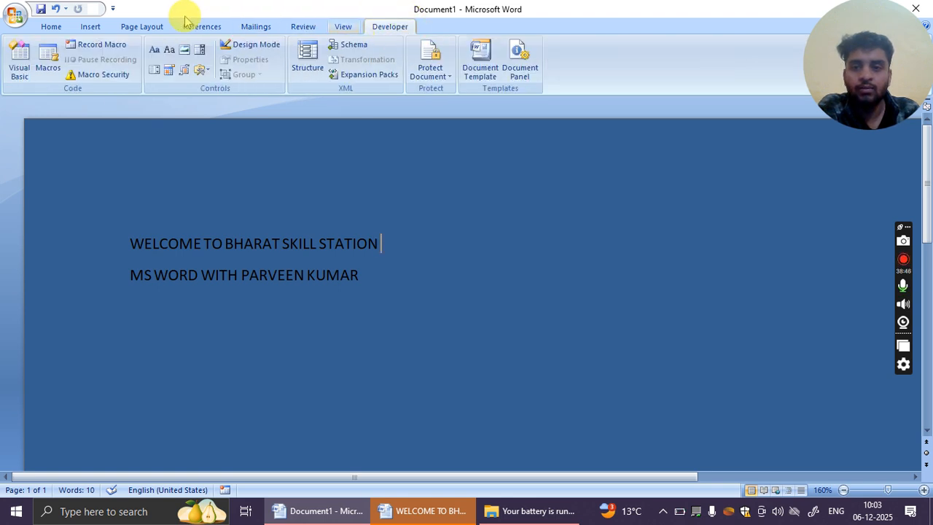
pyautogui.click(53, 27)
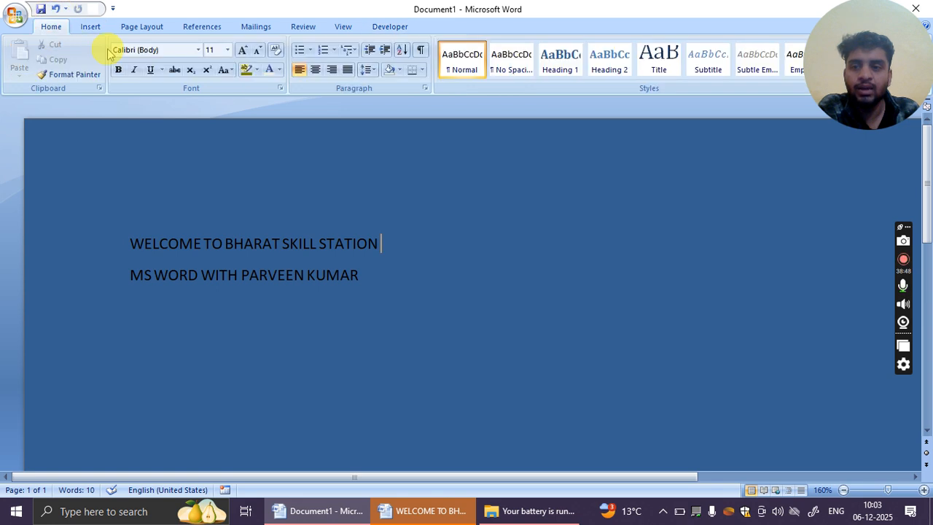